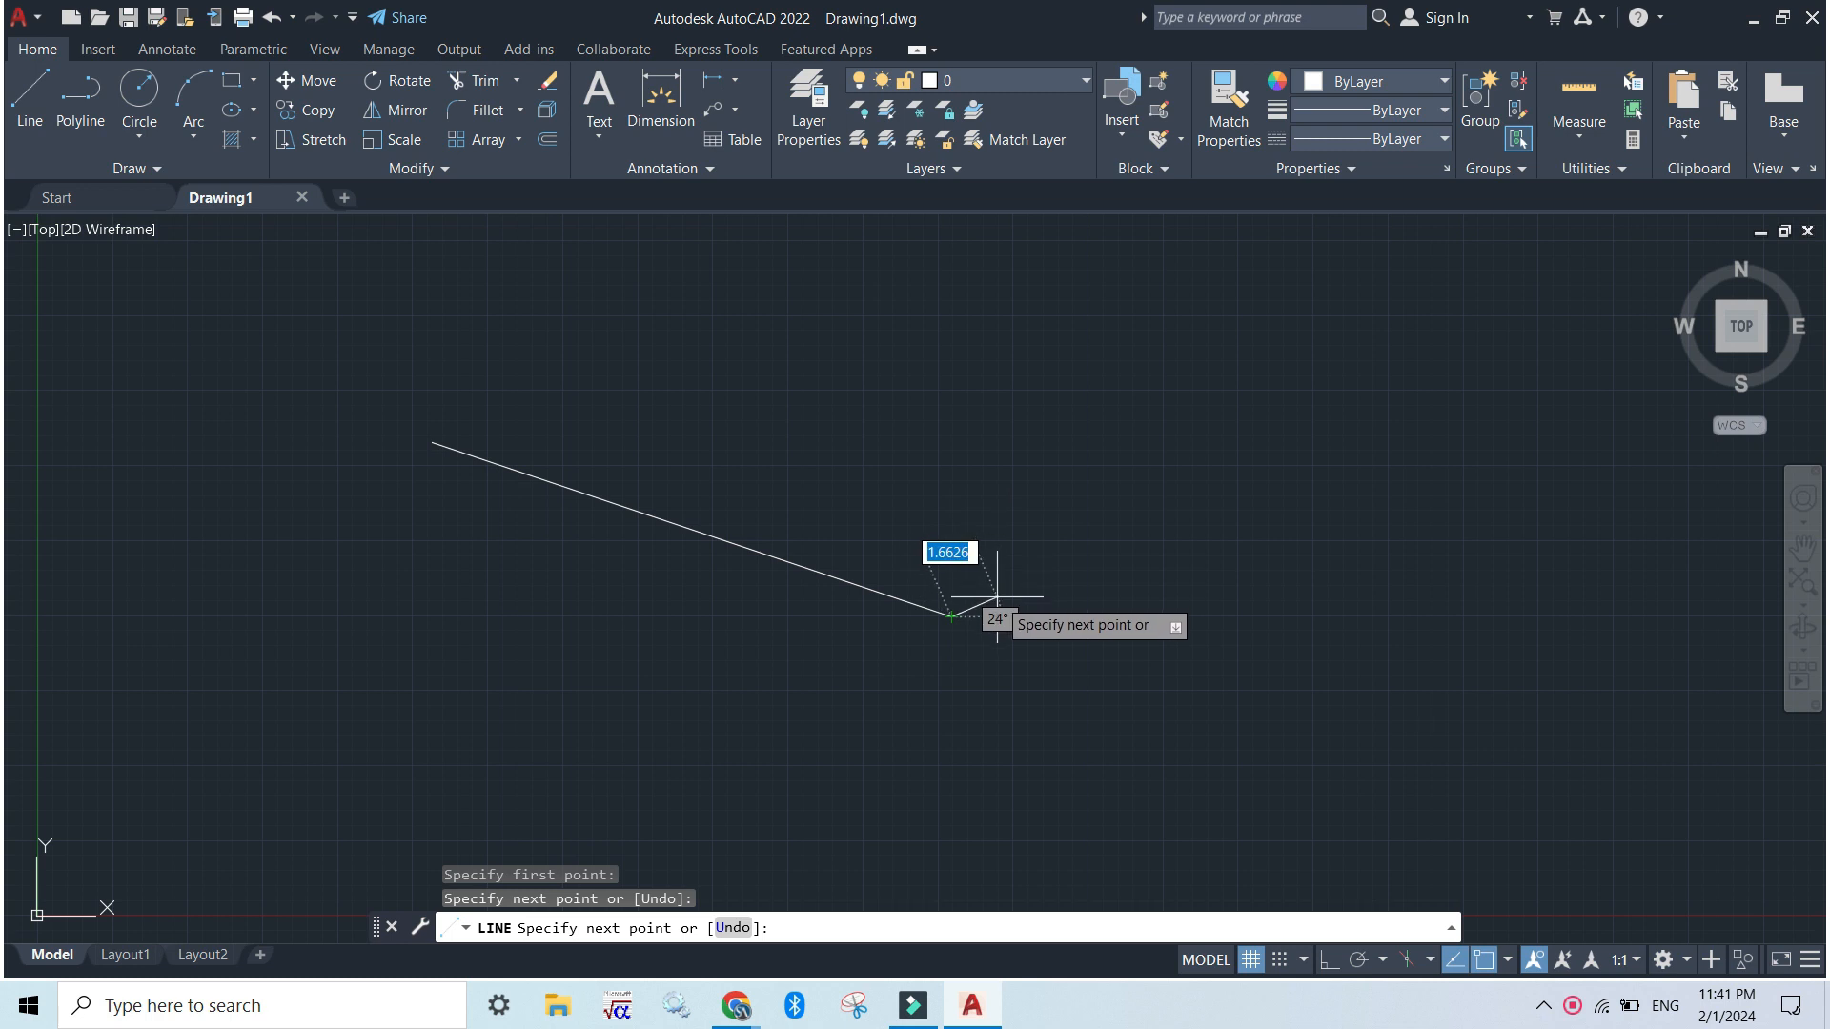
Draw a closed triangle from three lines to the right of the long line, its first side from about (33.5, 4.5) to (40, 18.1).
key(Escape)
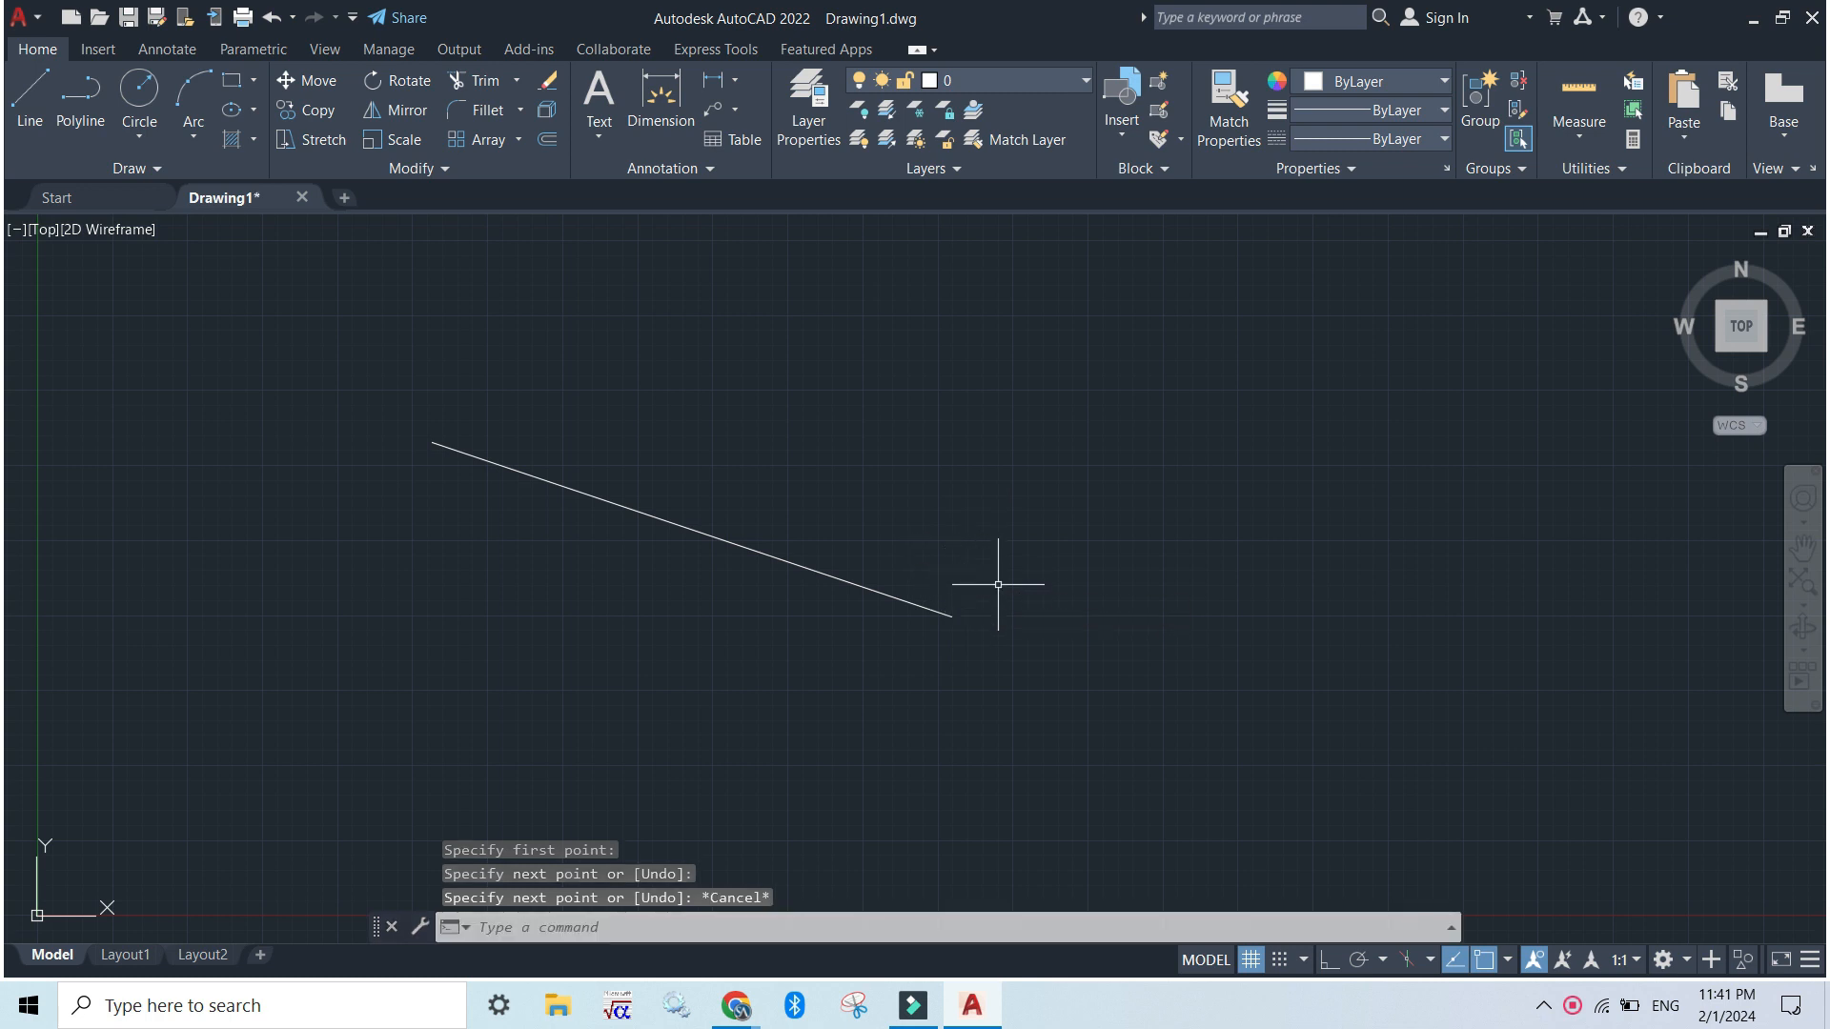
click(527, 932)
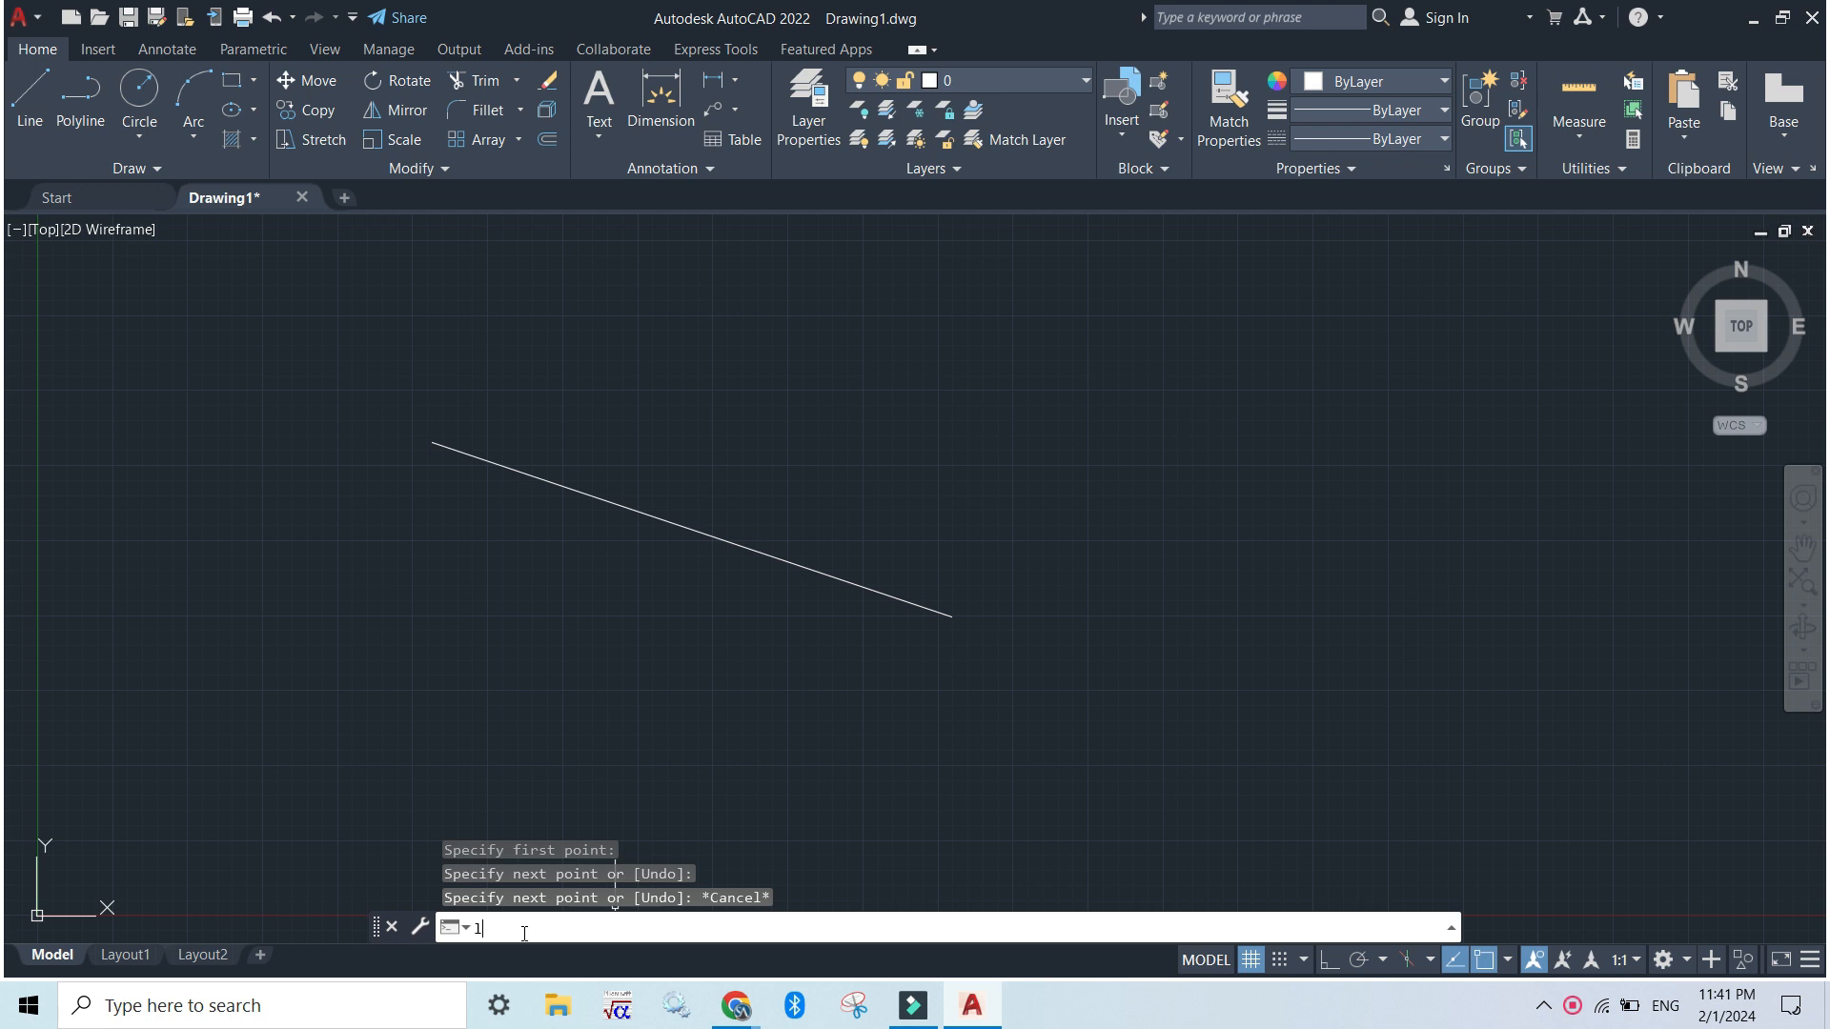
text(l)
key(Return)
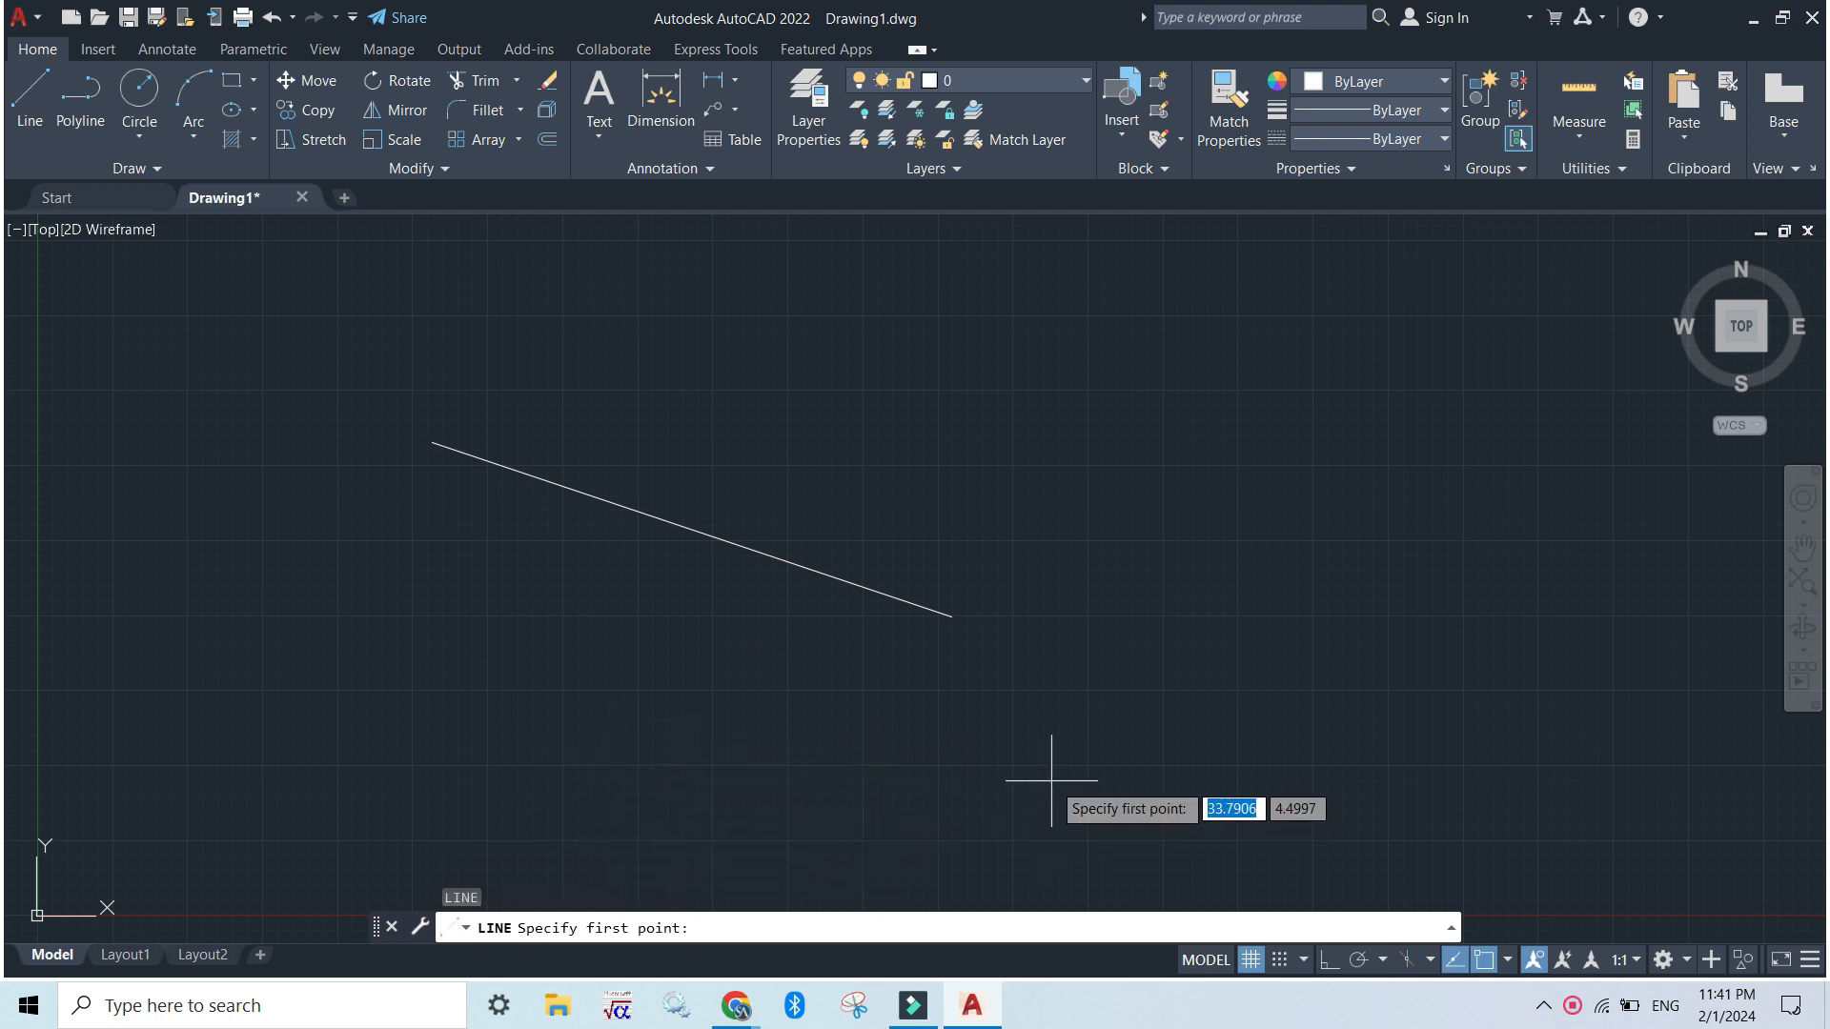
click(1045, 780)
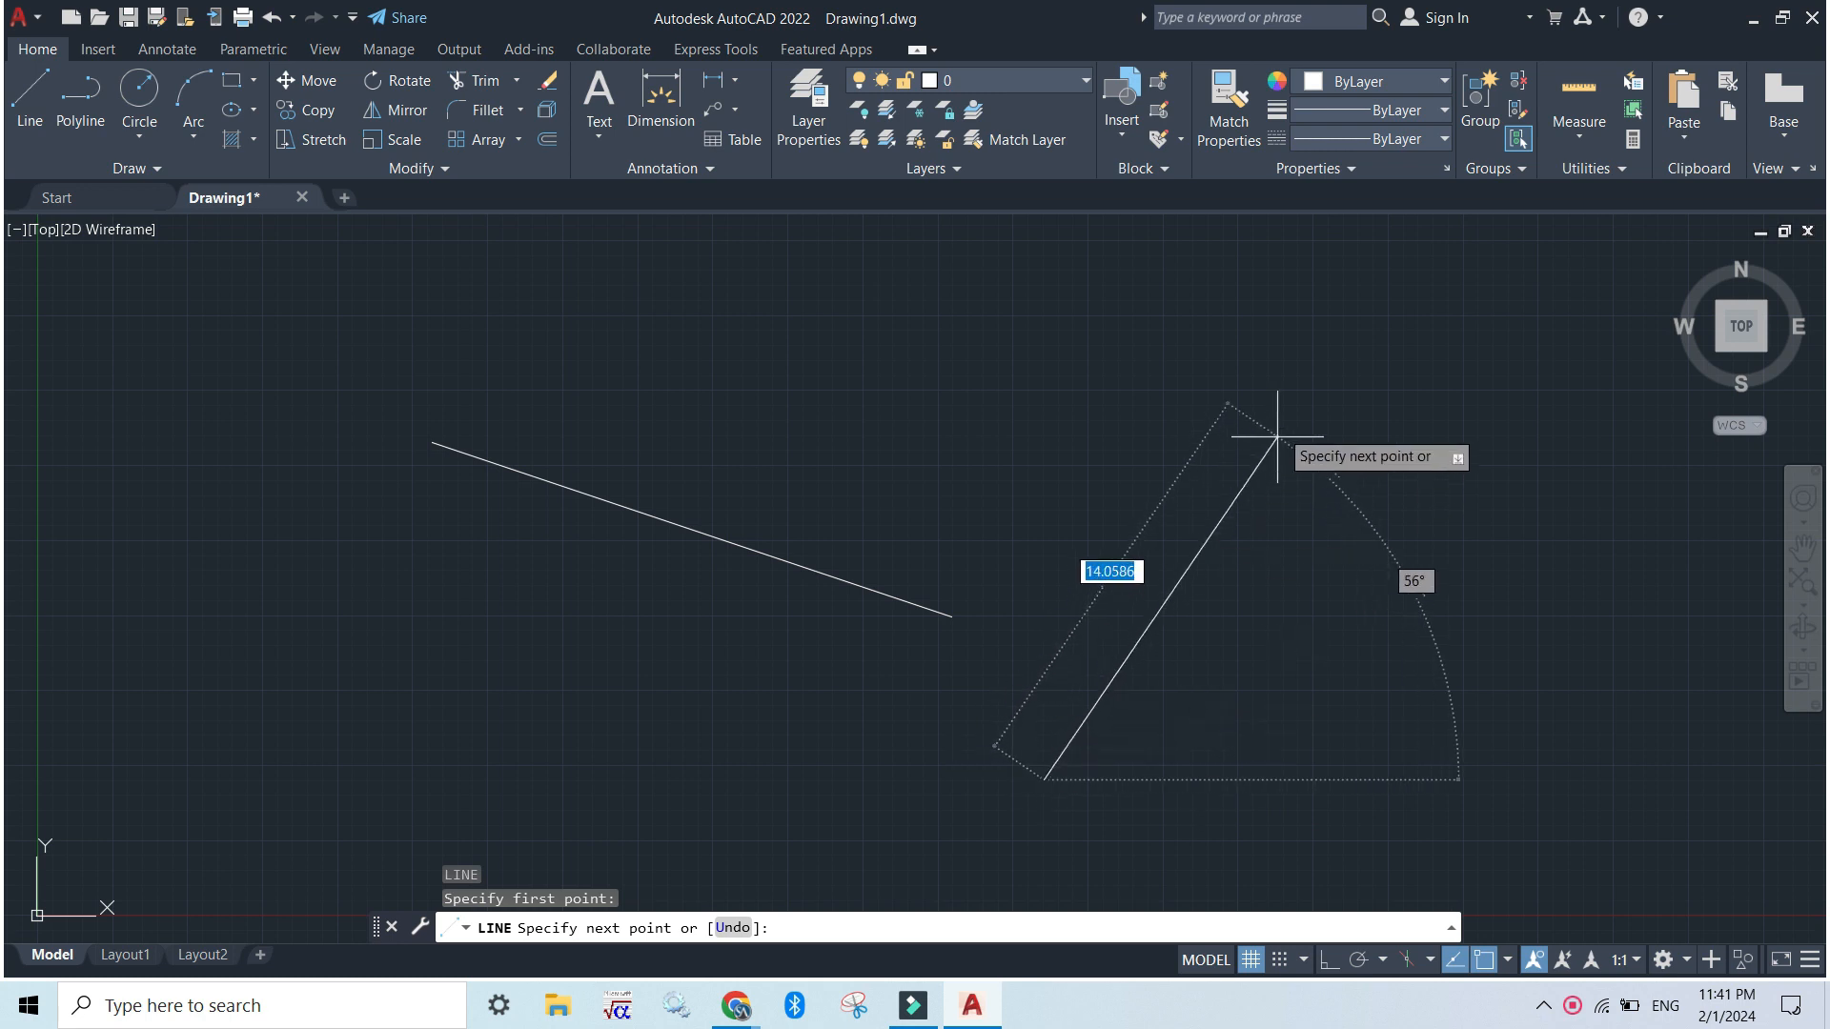
click(1237, 373)
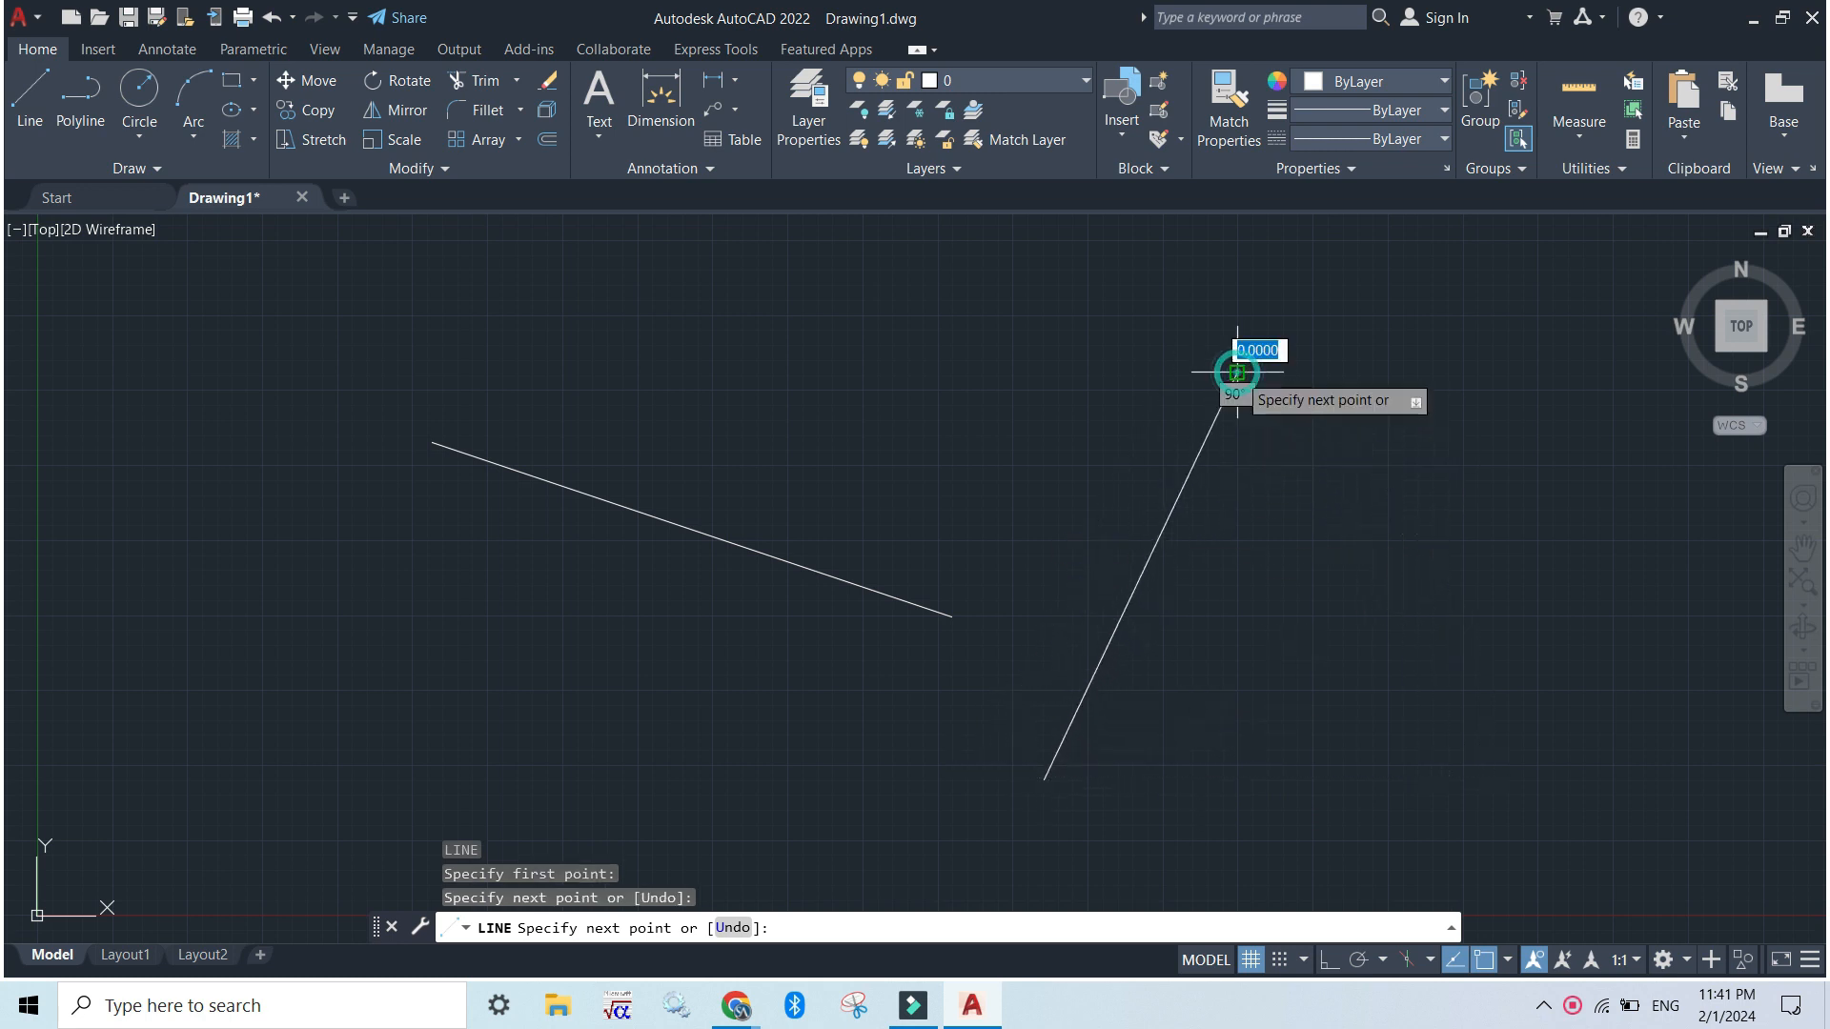
click(1339, 519)
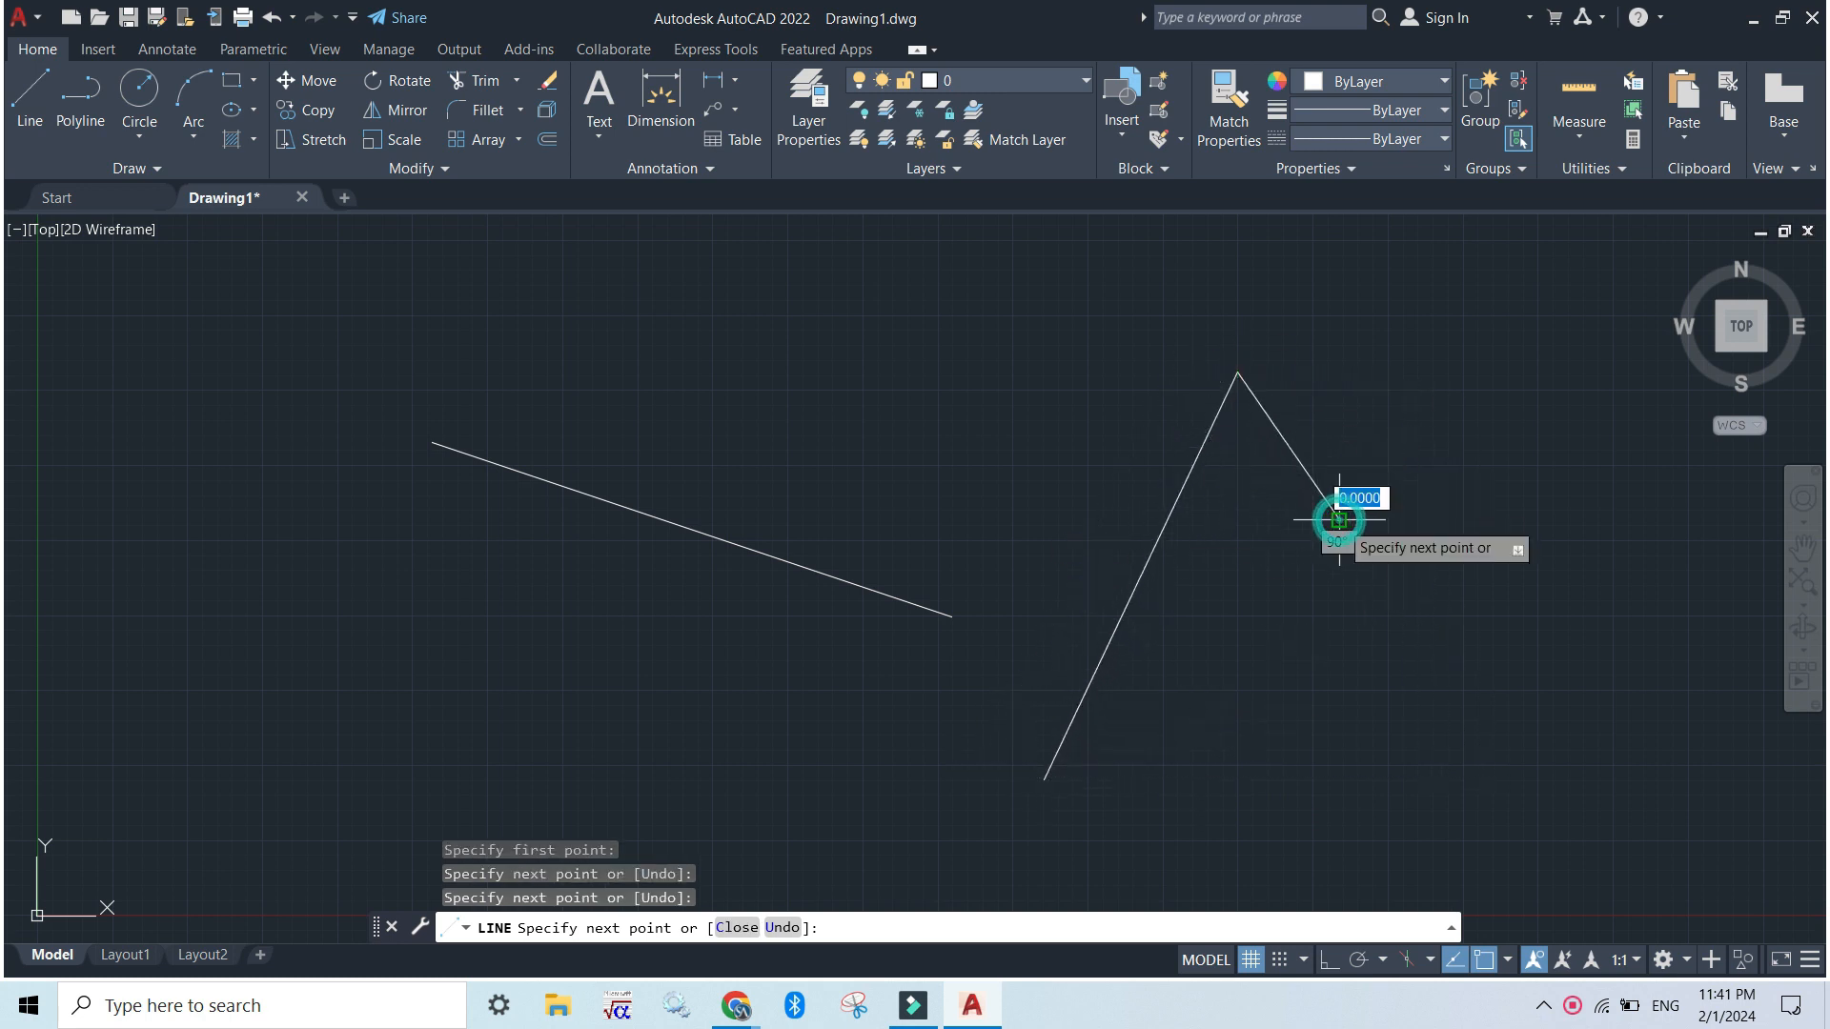
click(1045, 779)
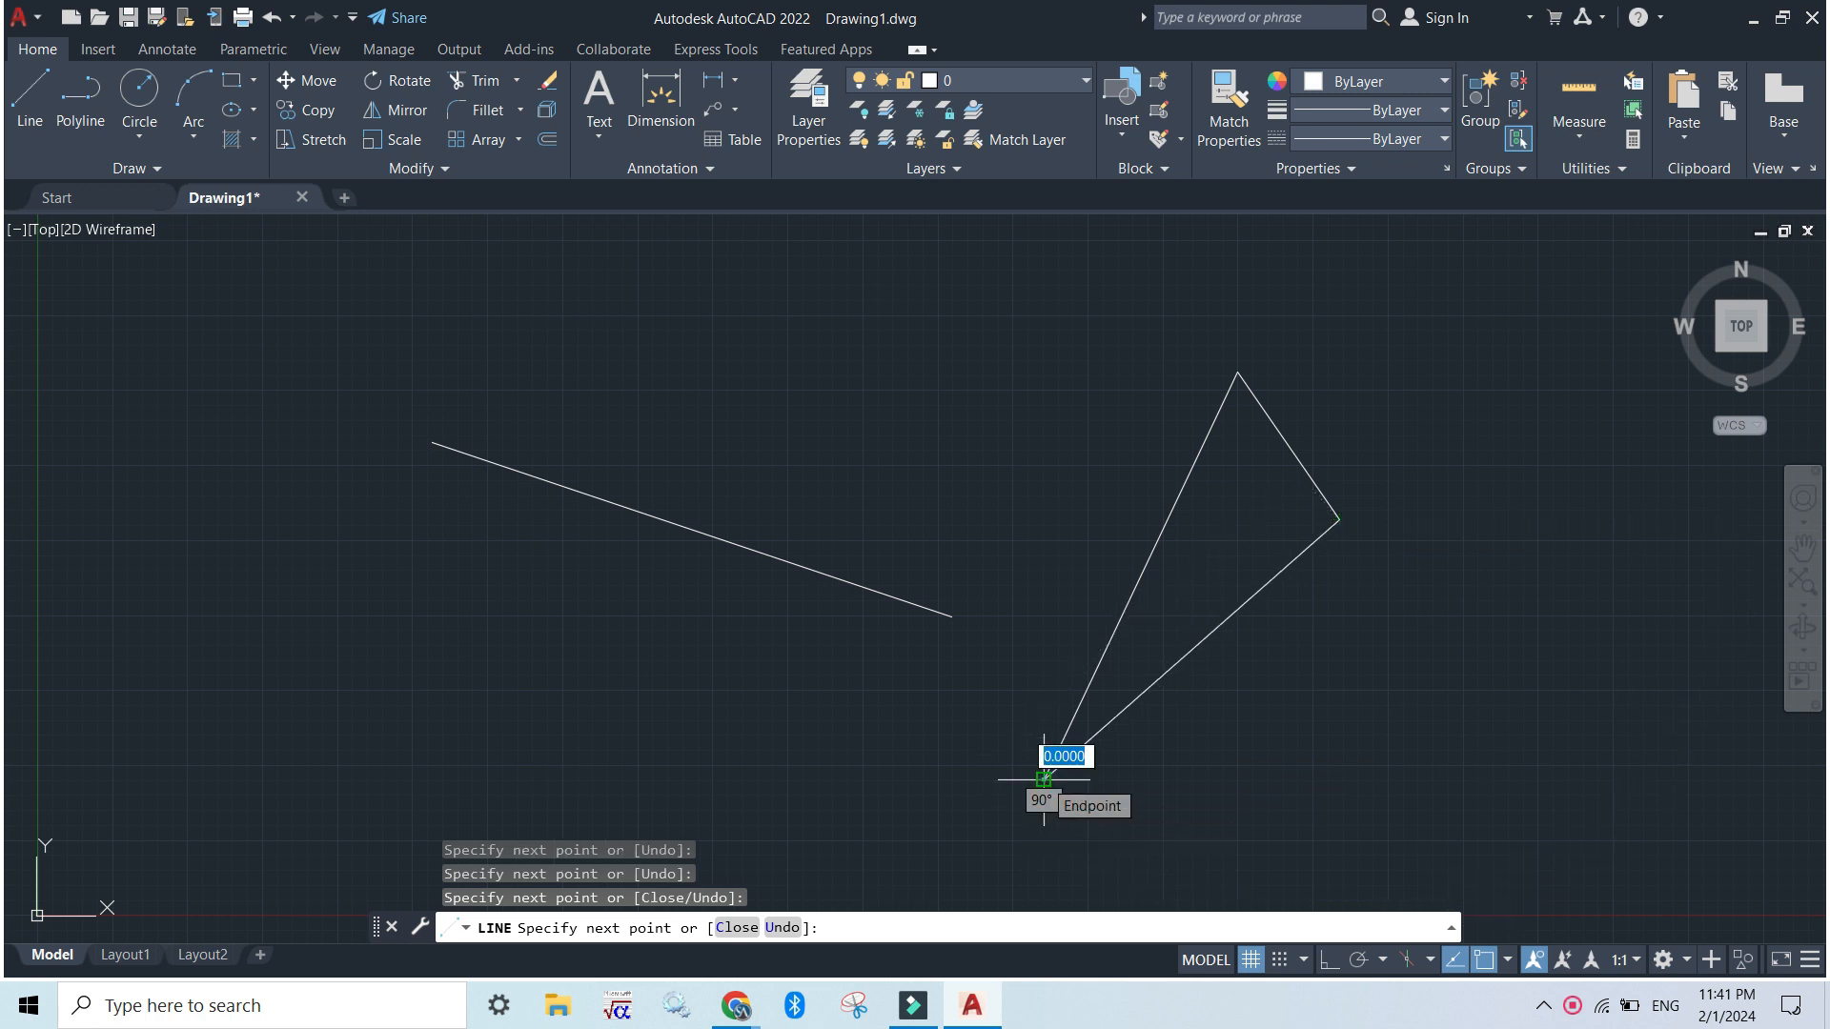
key(Escape)
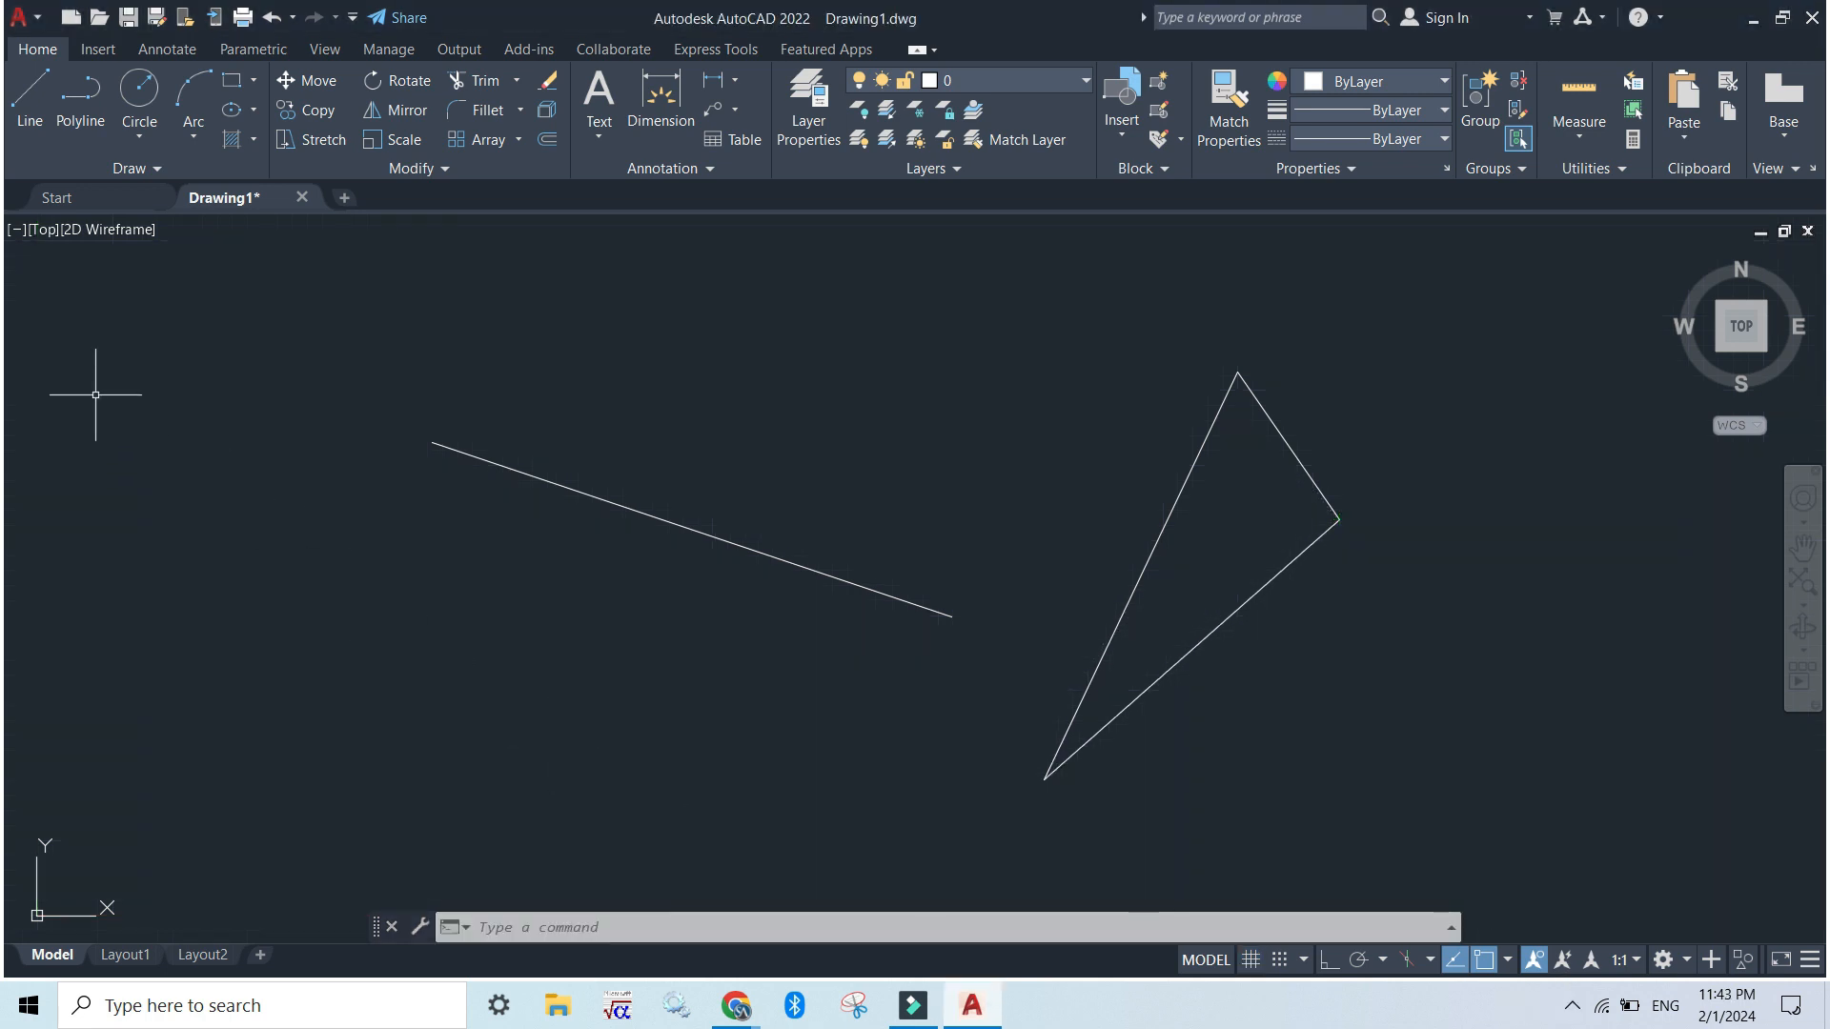
Draw an open polyline of six freehand segments below the long sloping line, shaped like an unclosed polygon.
click(82, 122)
click(247, 541)
click(494, 627)
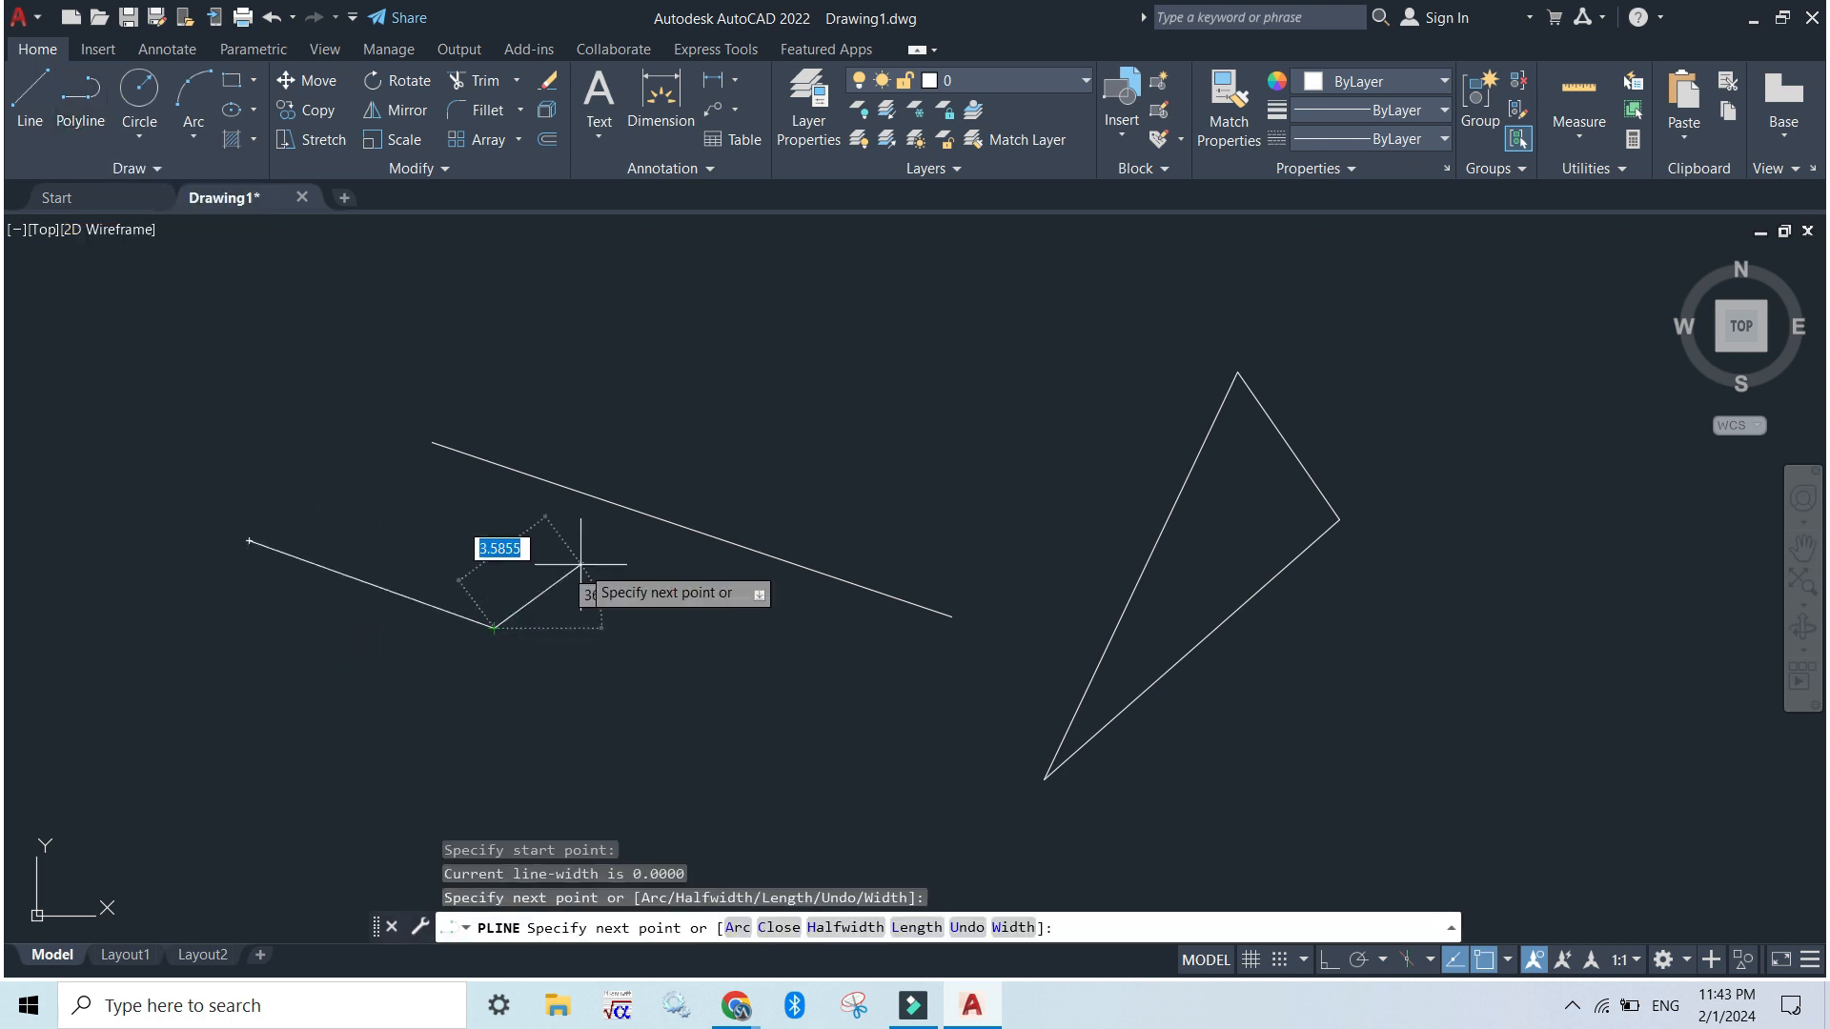
click(581, 565)
click(695, 680)
click(596, 748)
click(447, 748)
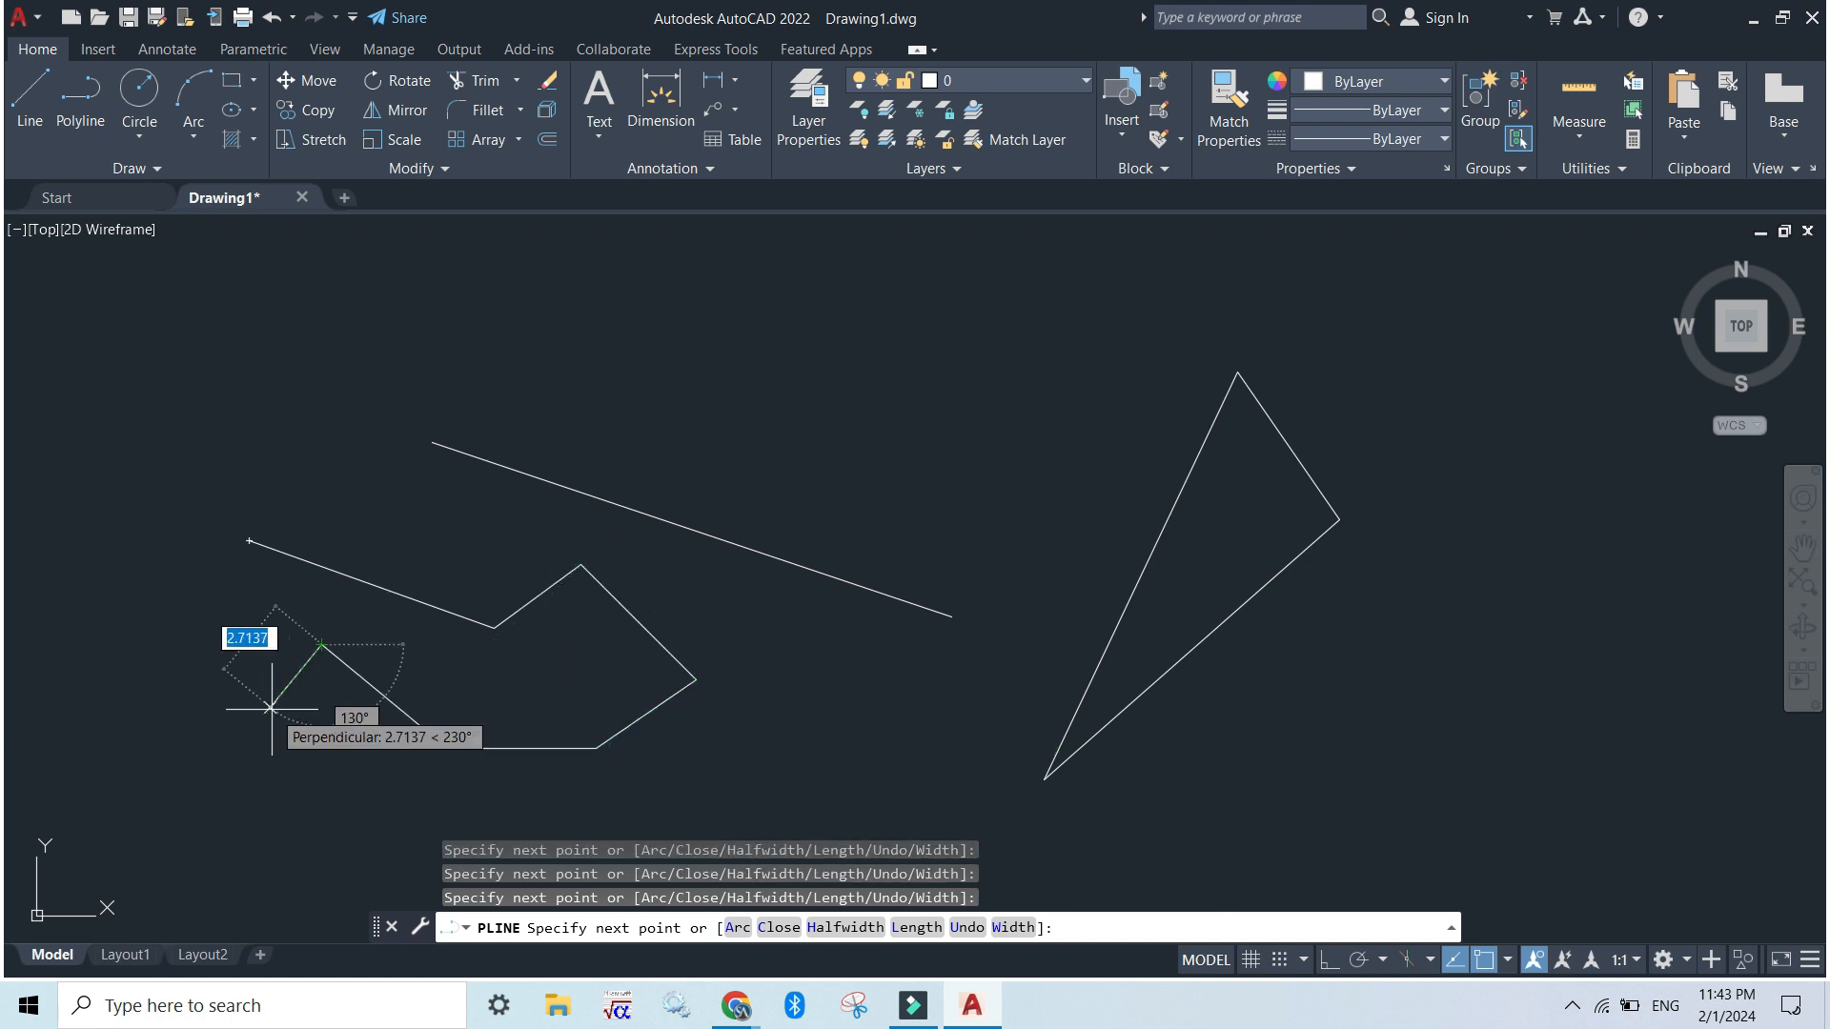
key(Escape)
Begin a second polyline above the long line with four freehand segments, followed by a 5-unit segment sloping down to the left across that line.
click(531, 932)
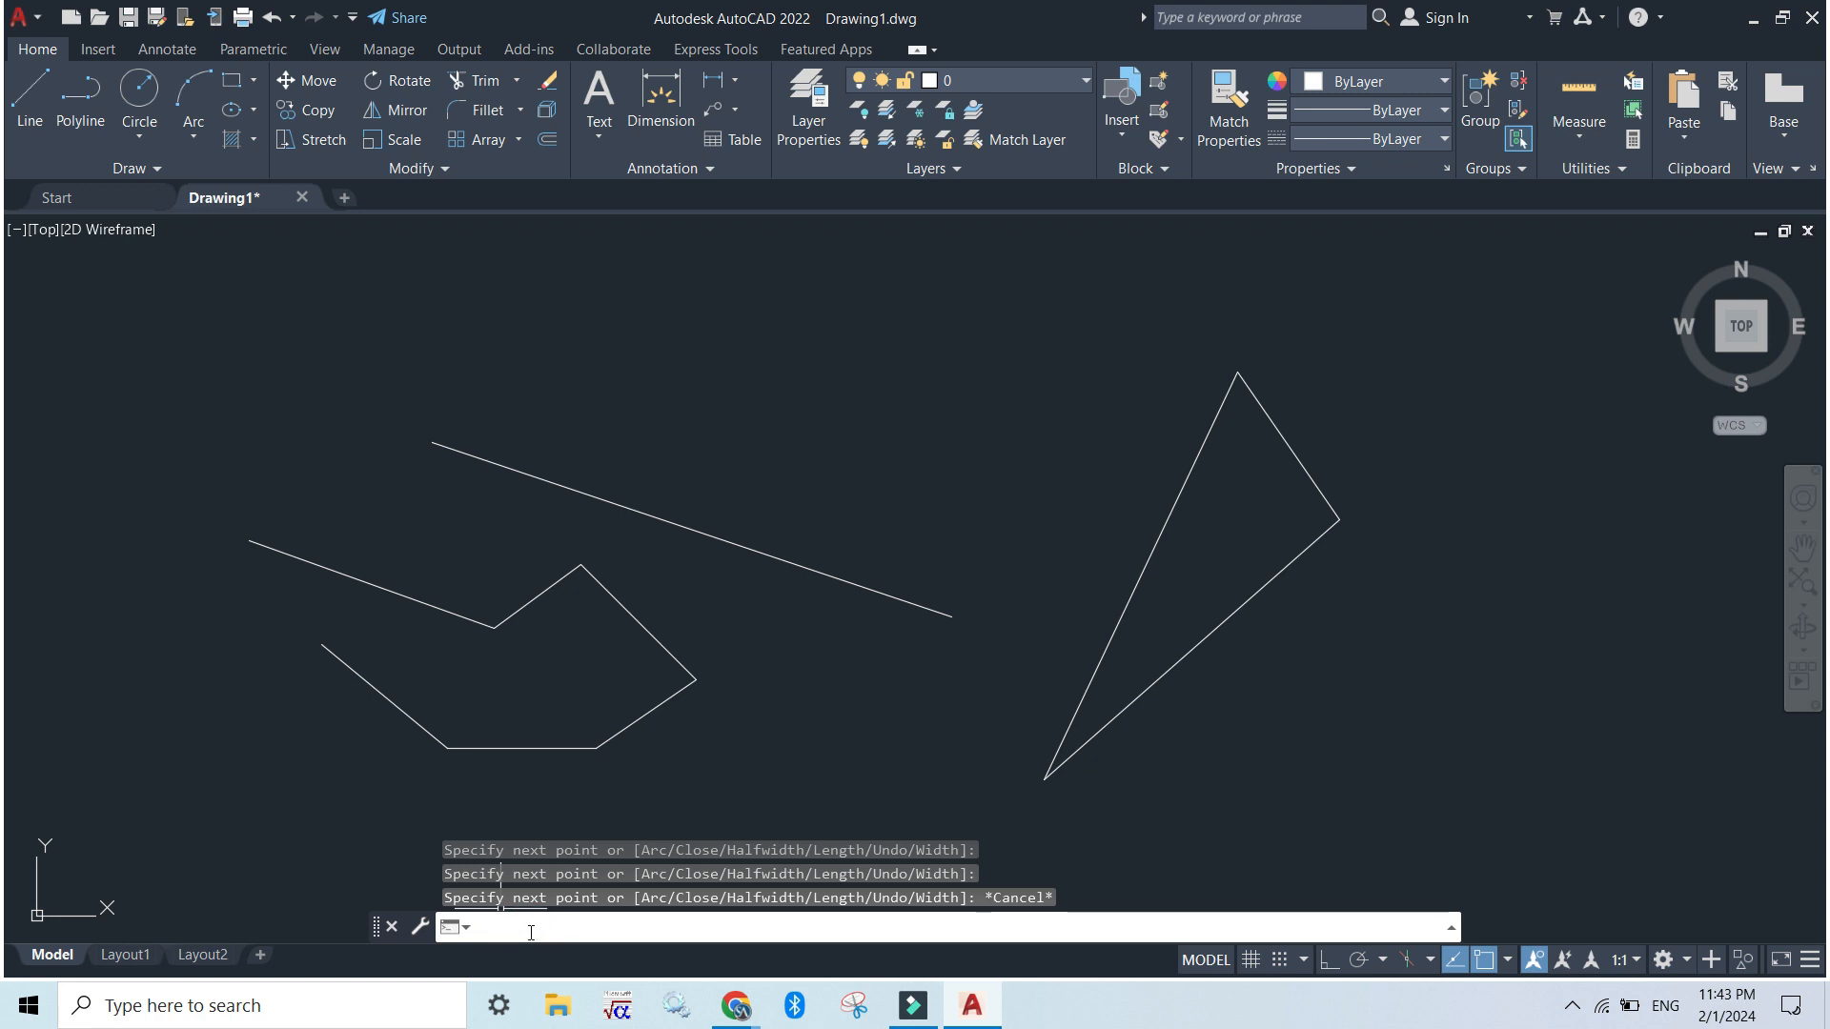
text(pl)
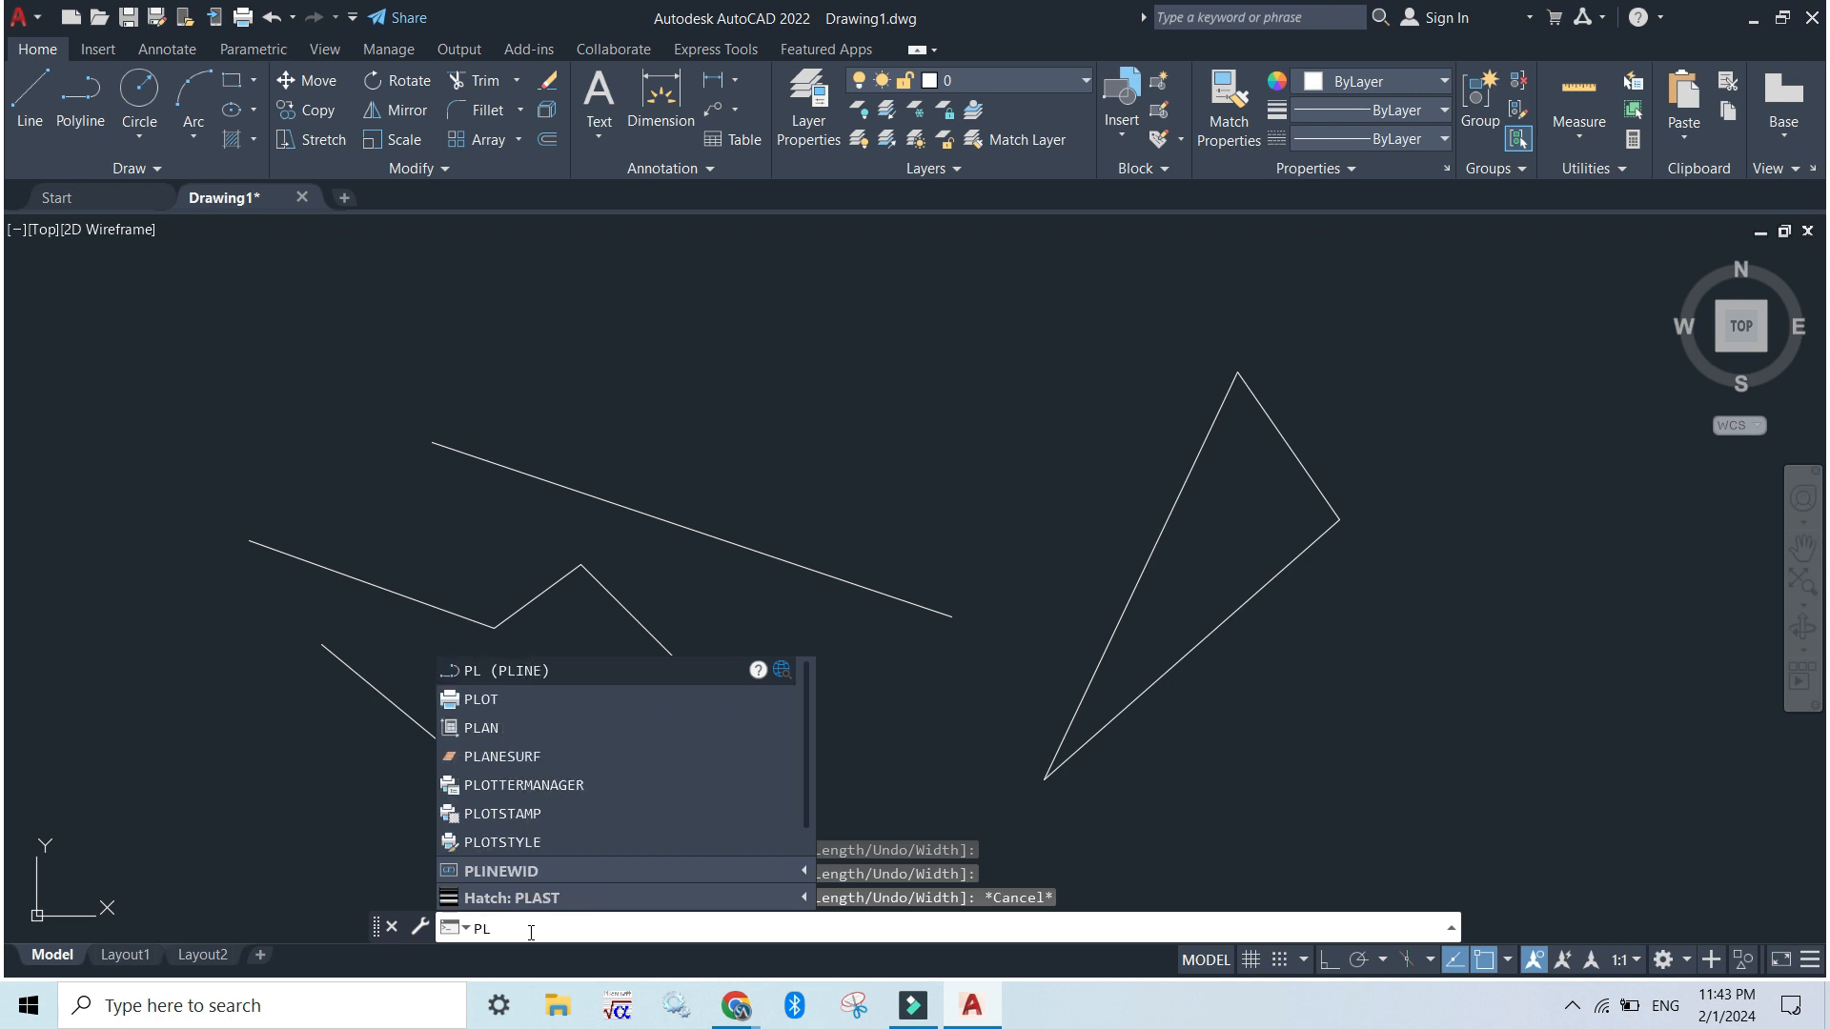
key(BackSpace)
key(Return)
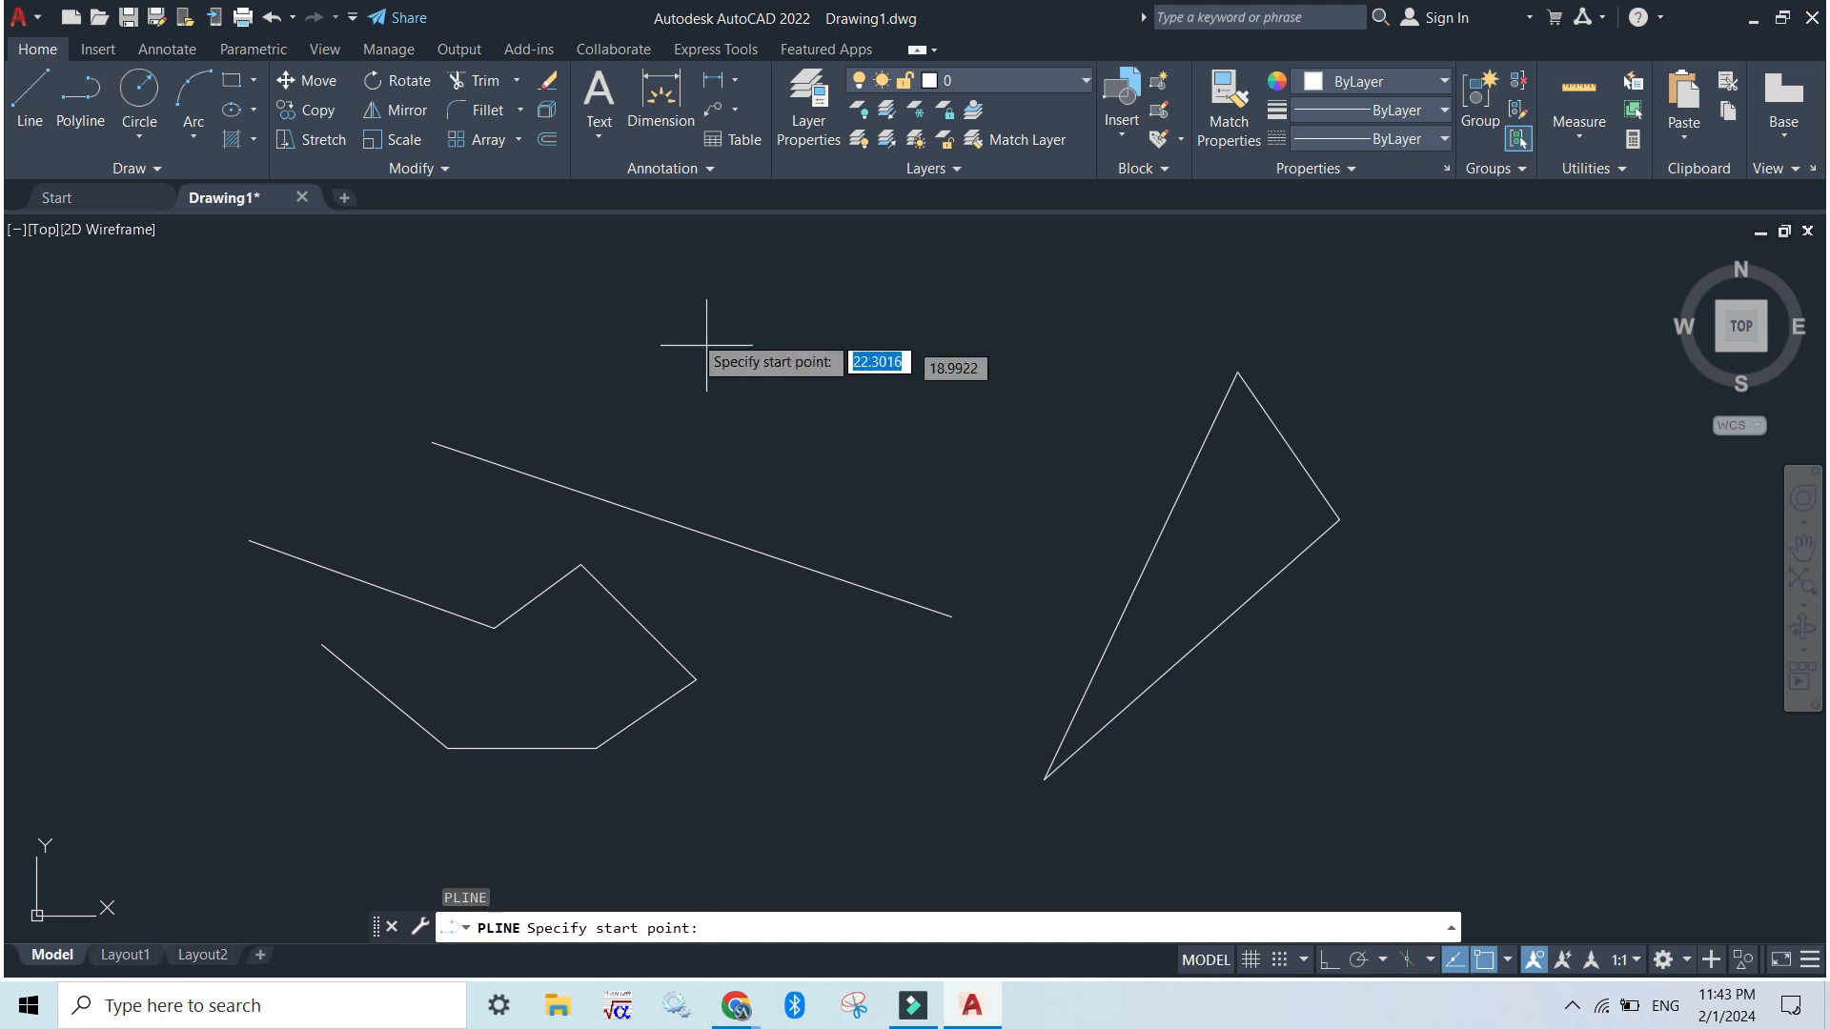
click(583, 298)
click(856, 421)
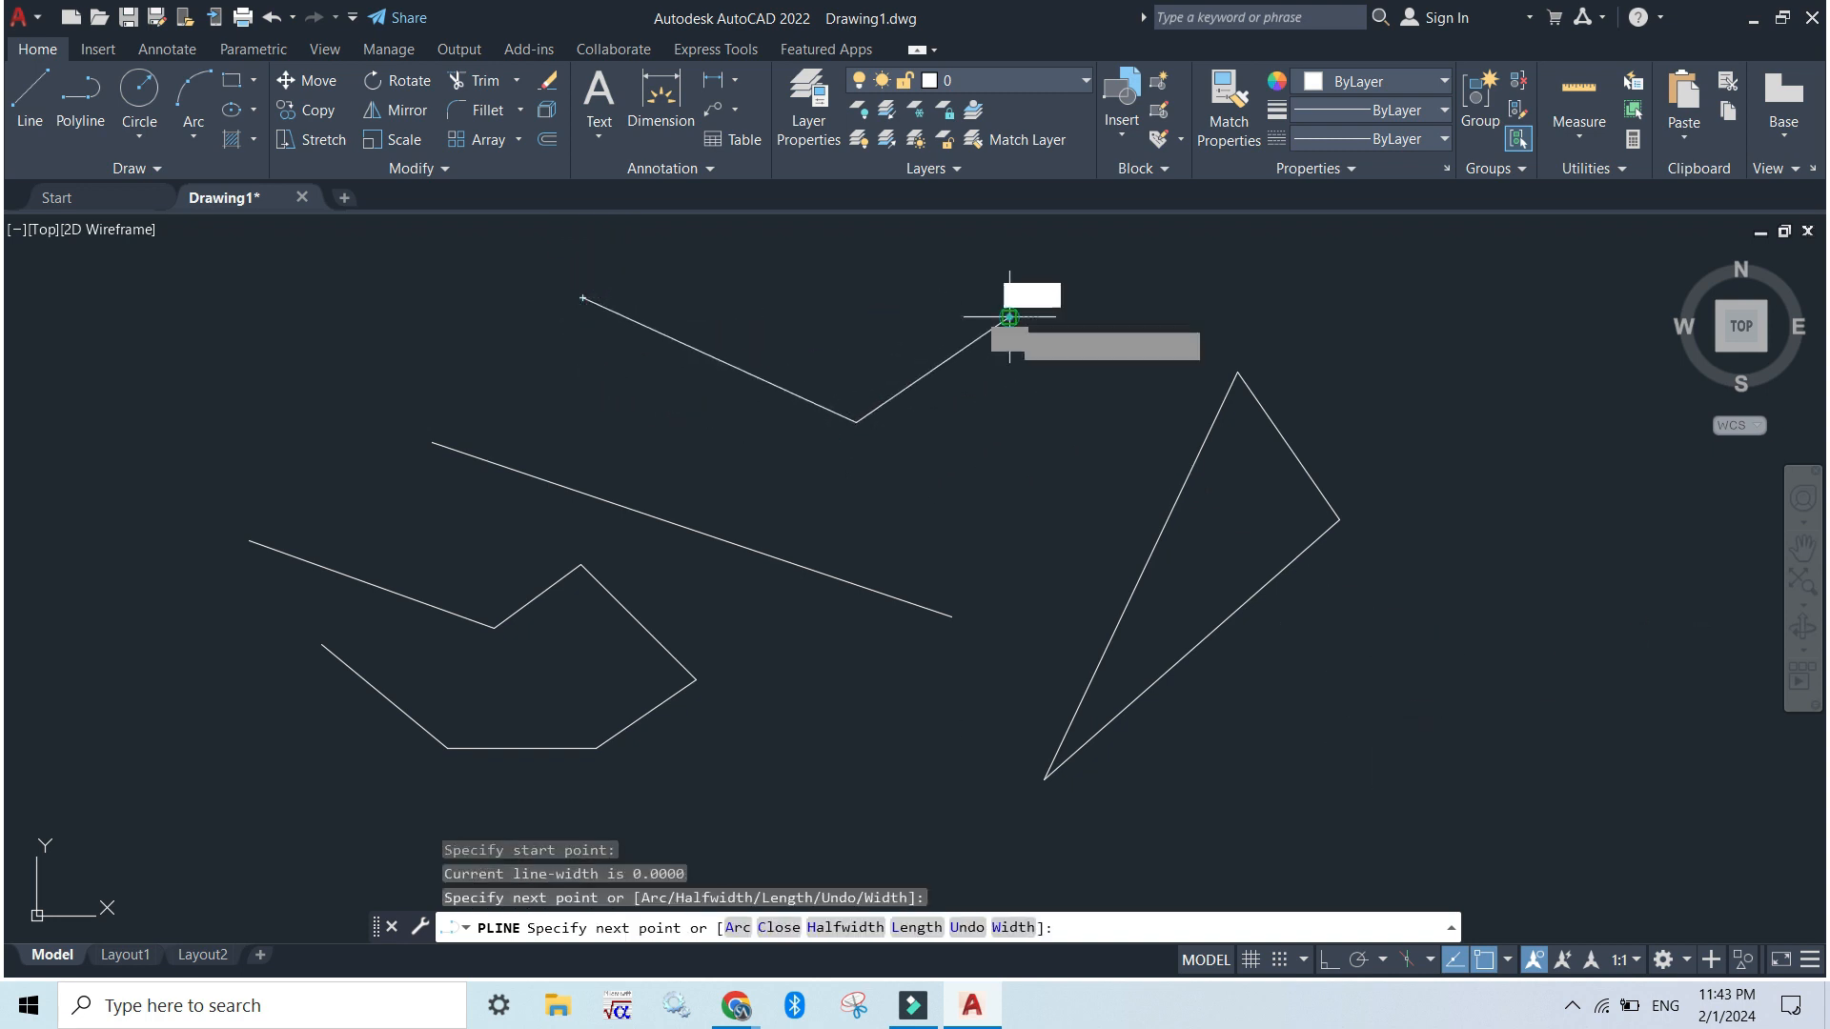
click(1009, 318)
click(1041, 510)
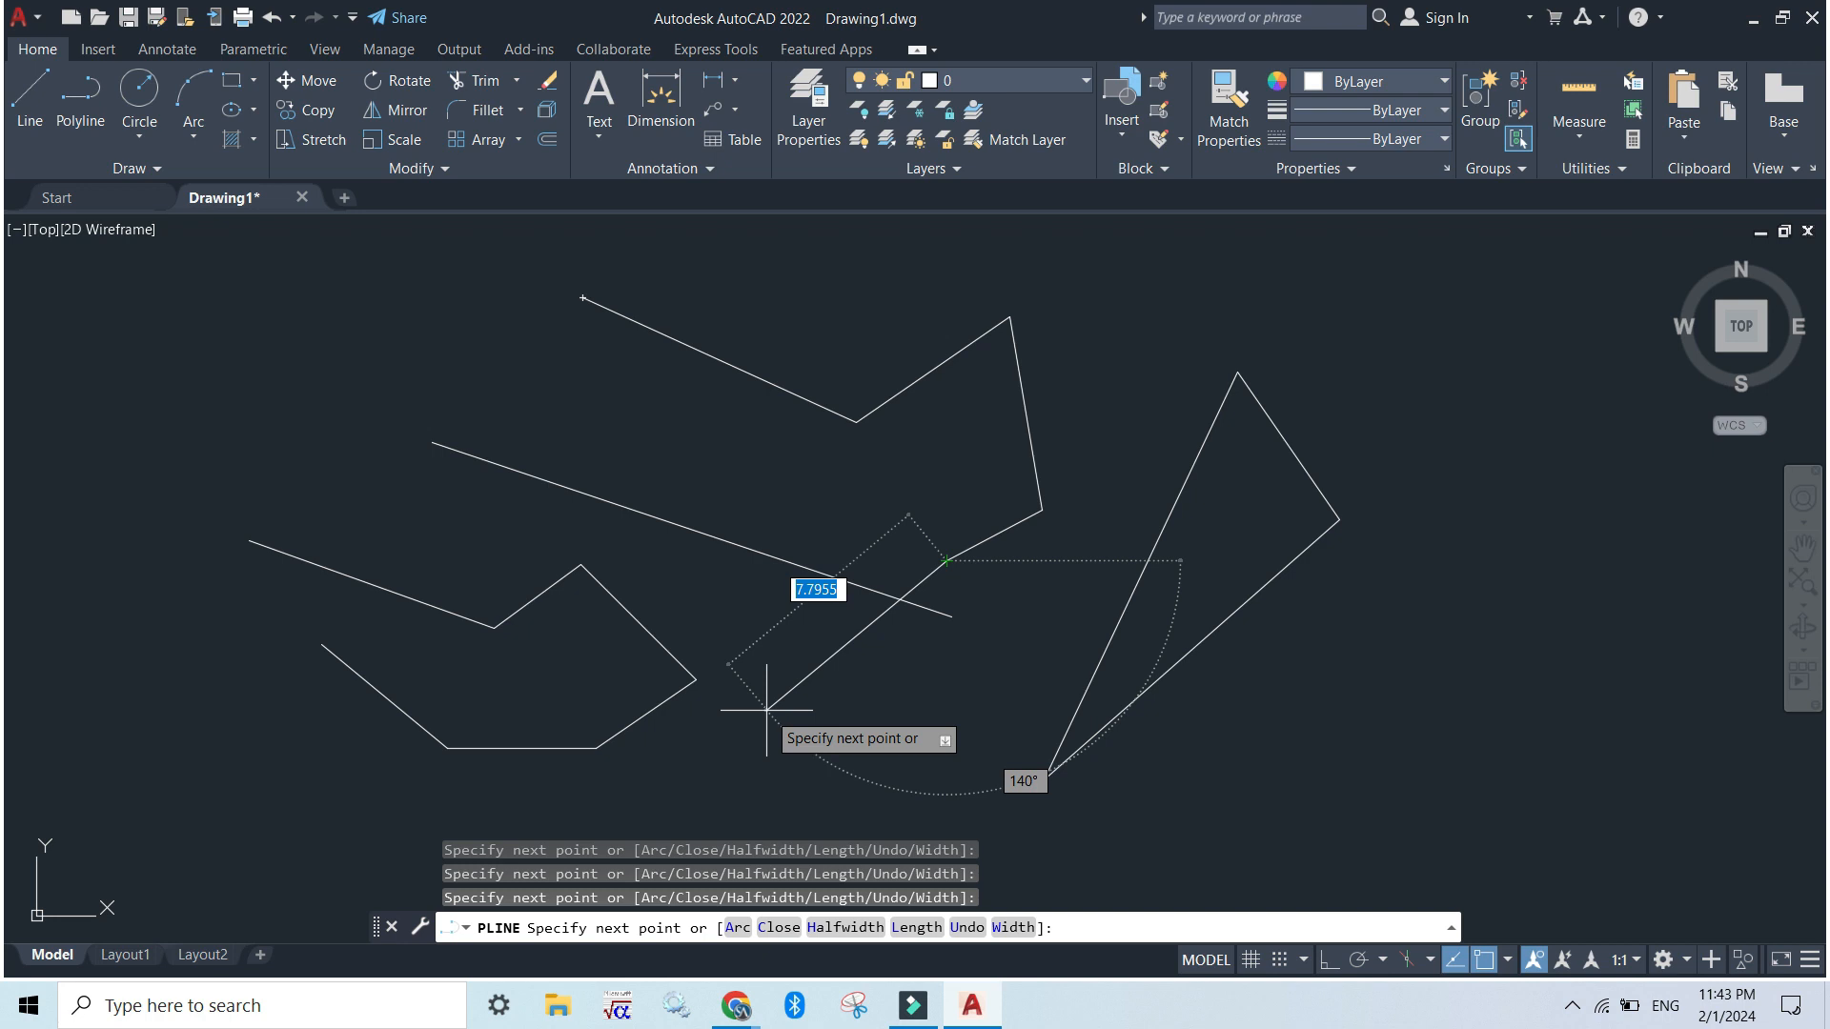
text(5)
key(Return)
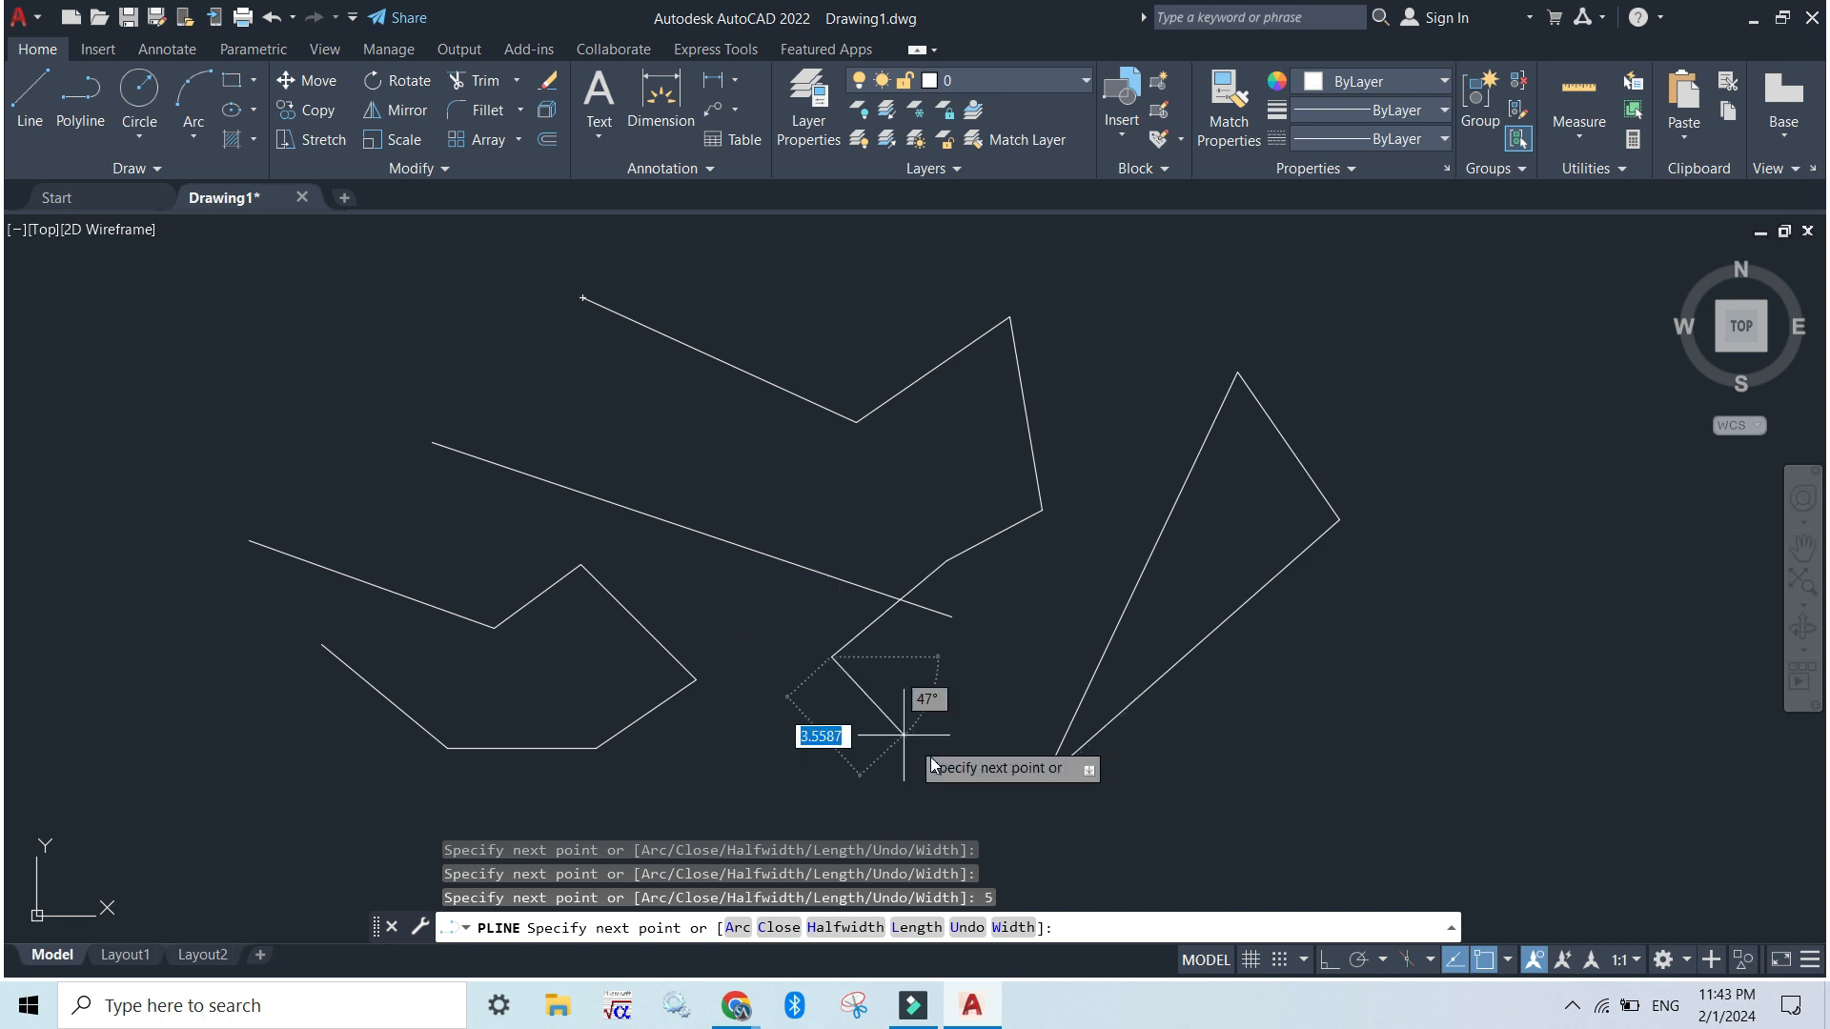
Extend the polyline with two freehand segments past the triangle's lower corner, turn the grid on, and end the polyline.
click(1190, 822)
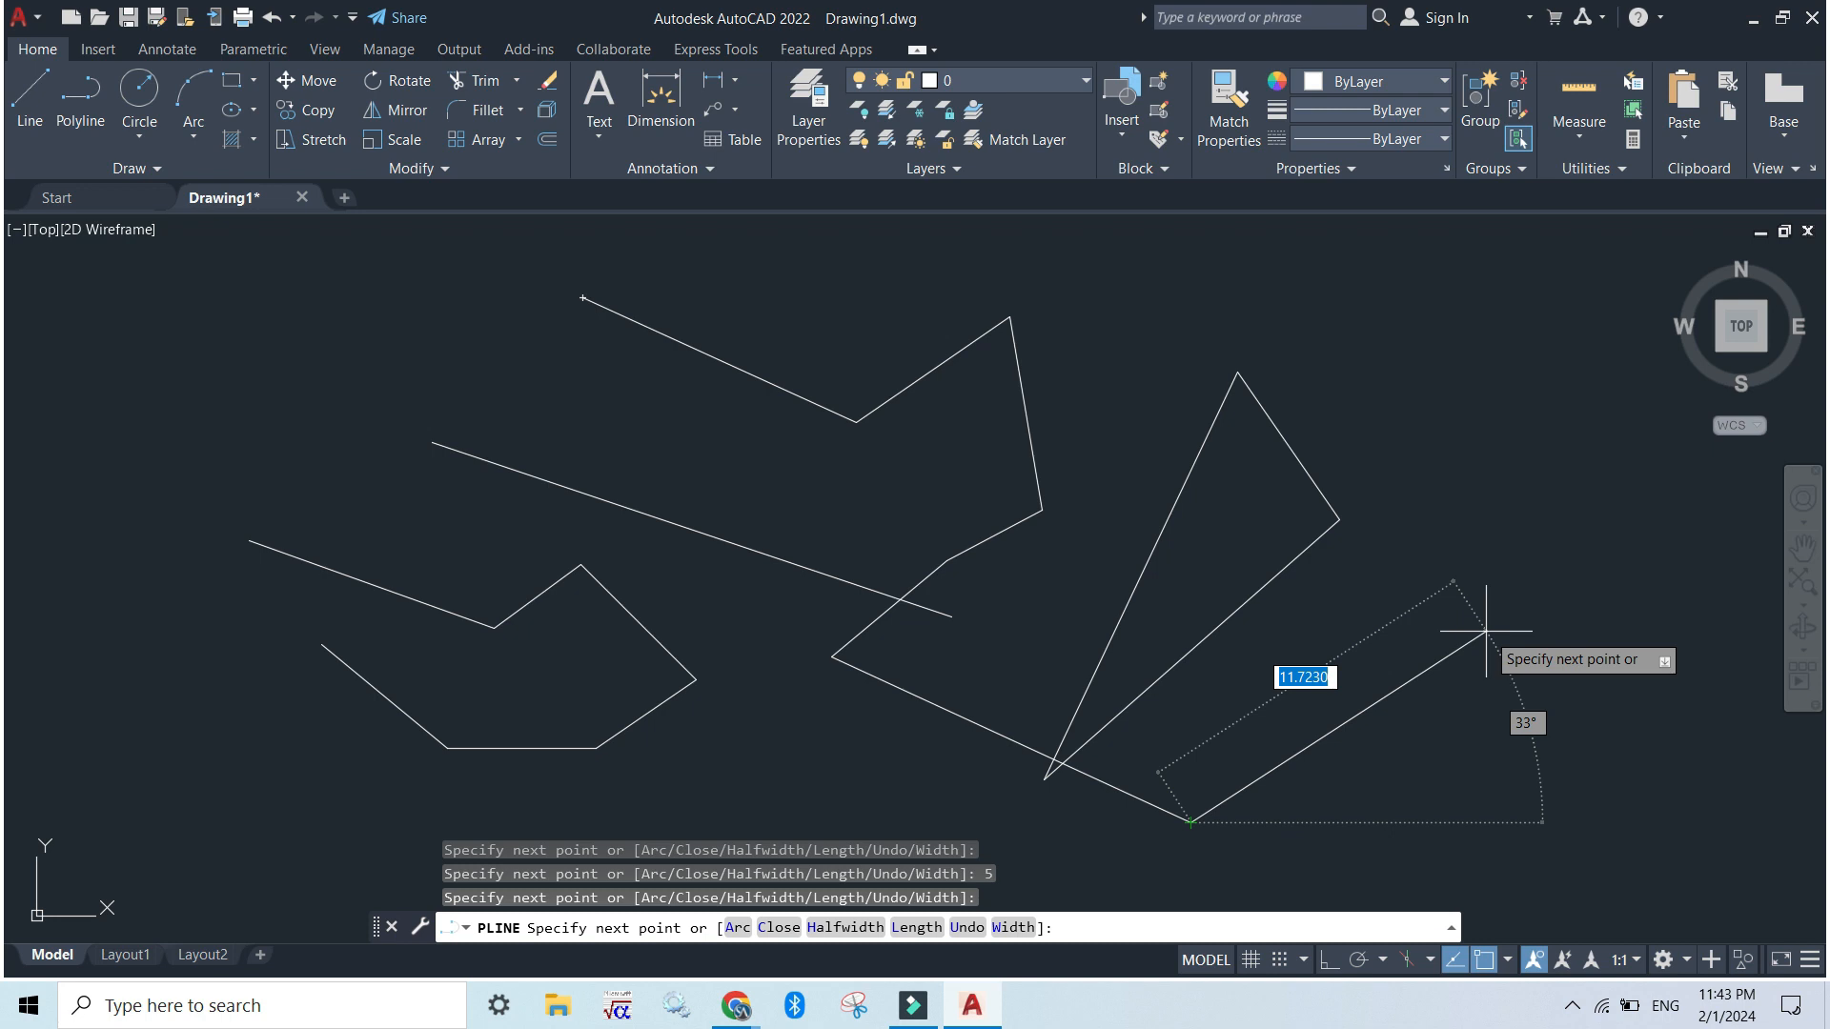
key(F7)
click(1378, 710)
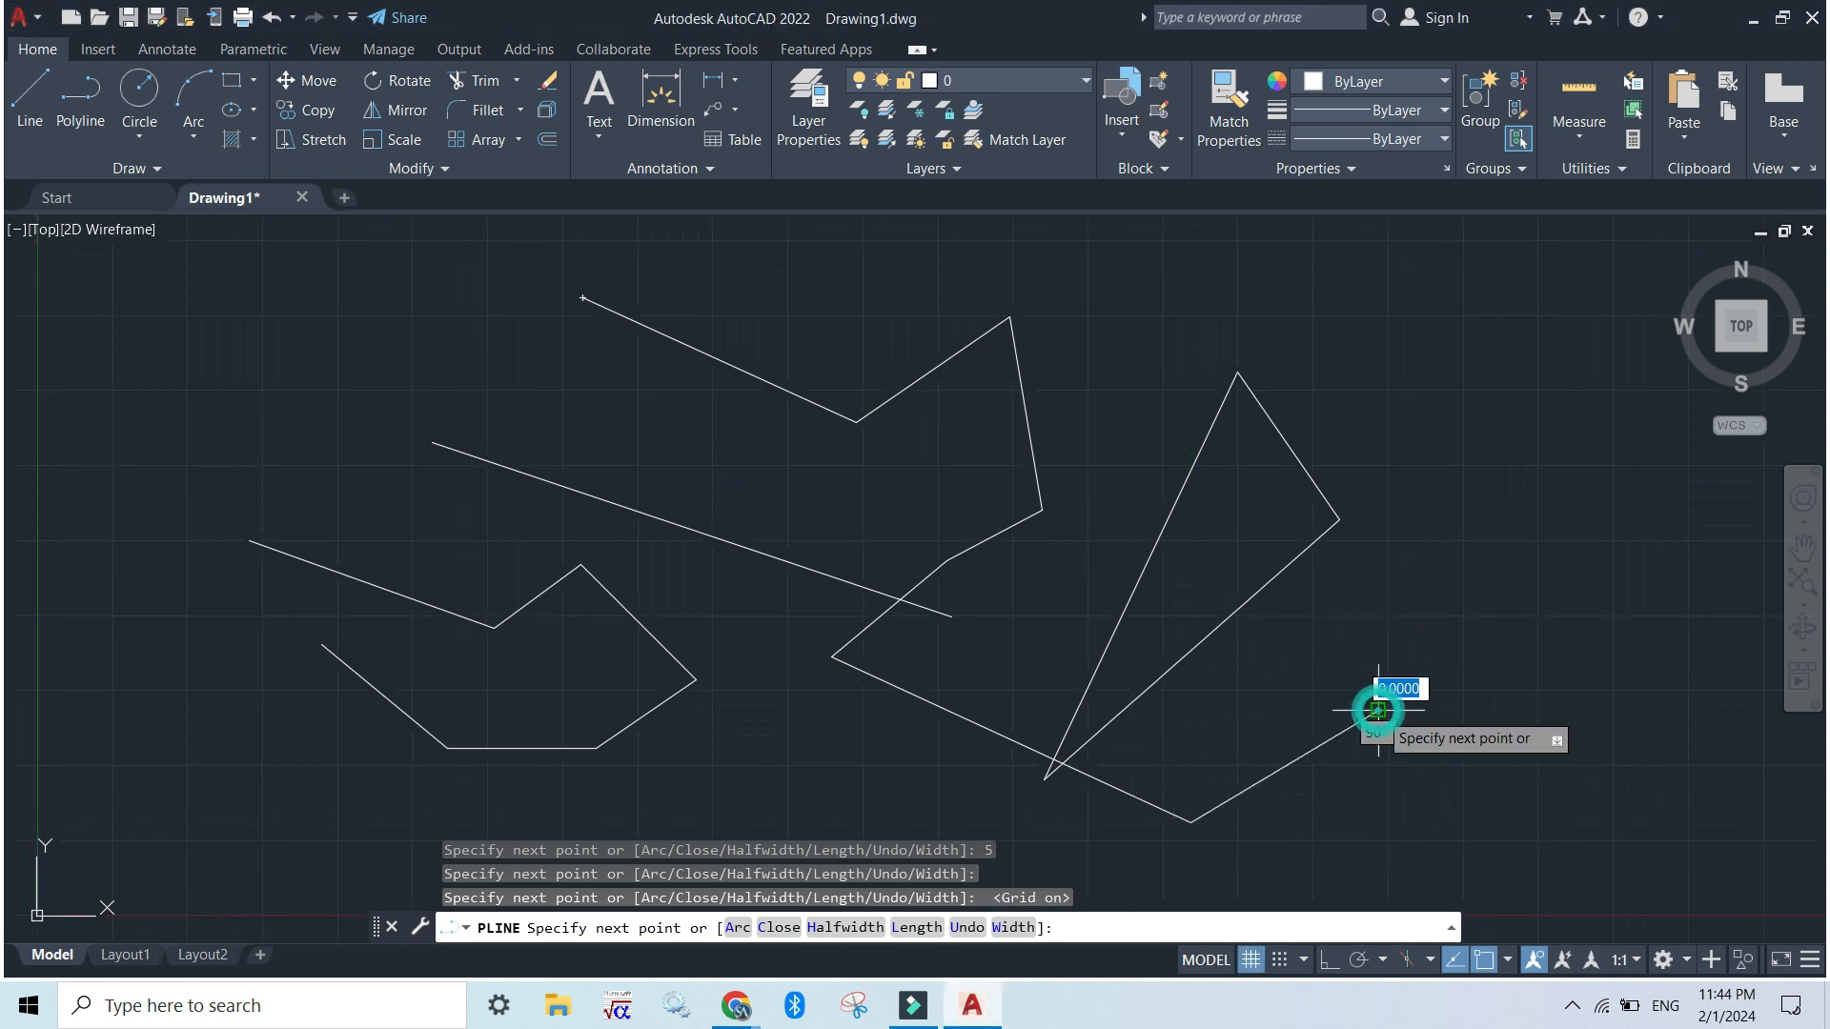
key(Escape)
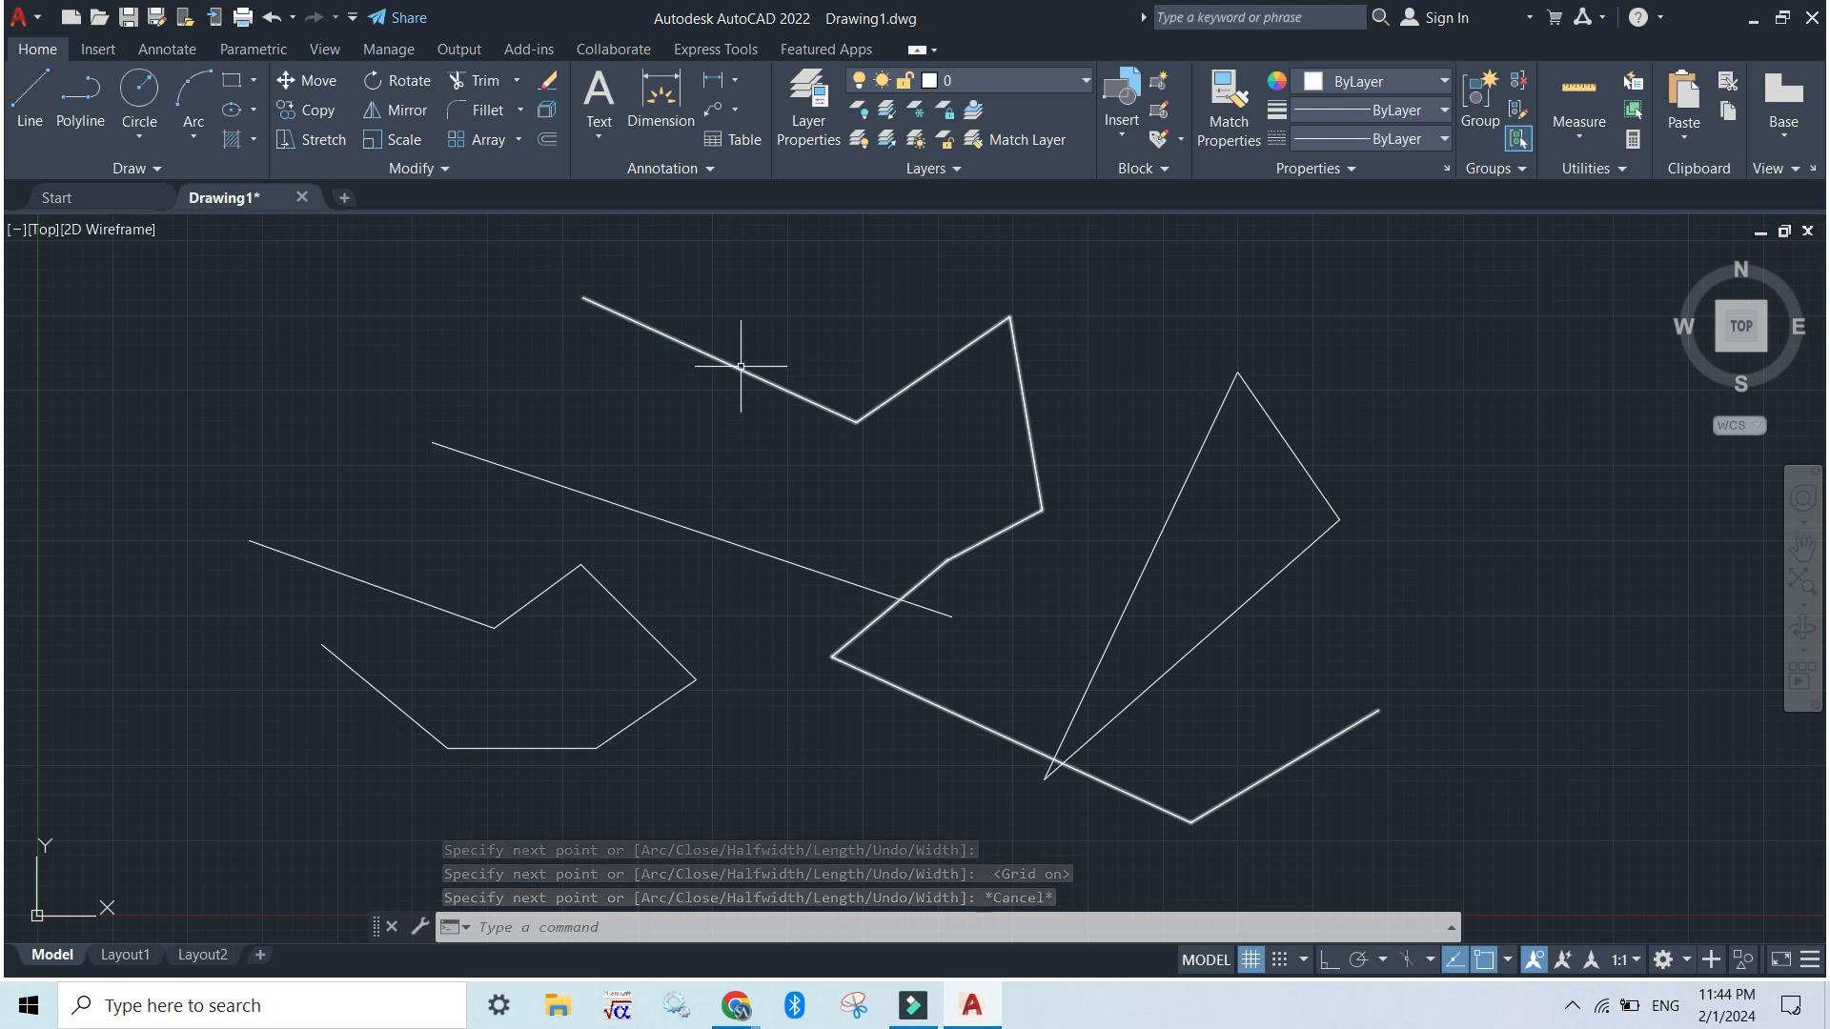
Select the second polyline and each triangle side to compare how they select, hide the grid, and clear the selection.
click(741, 366)
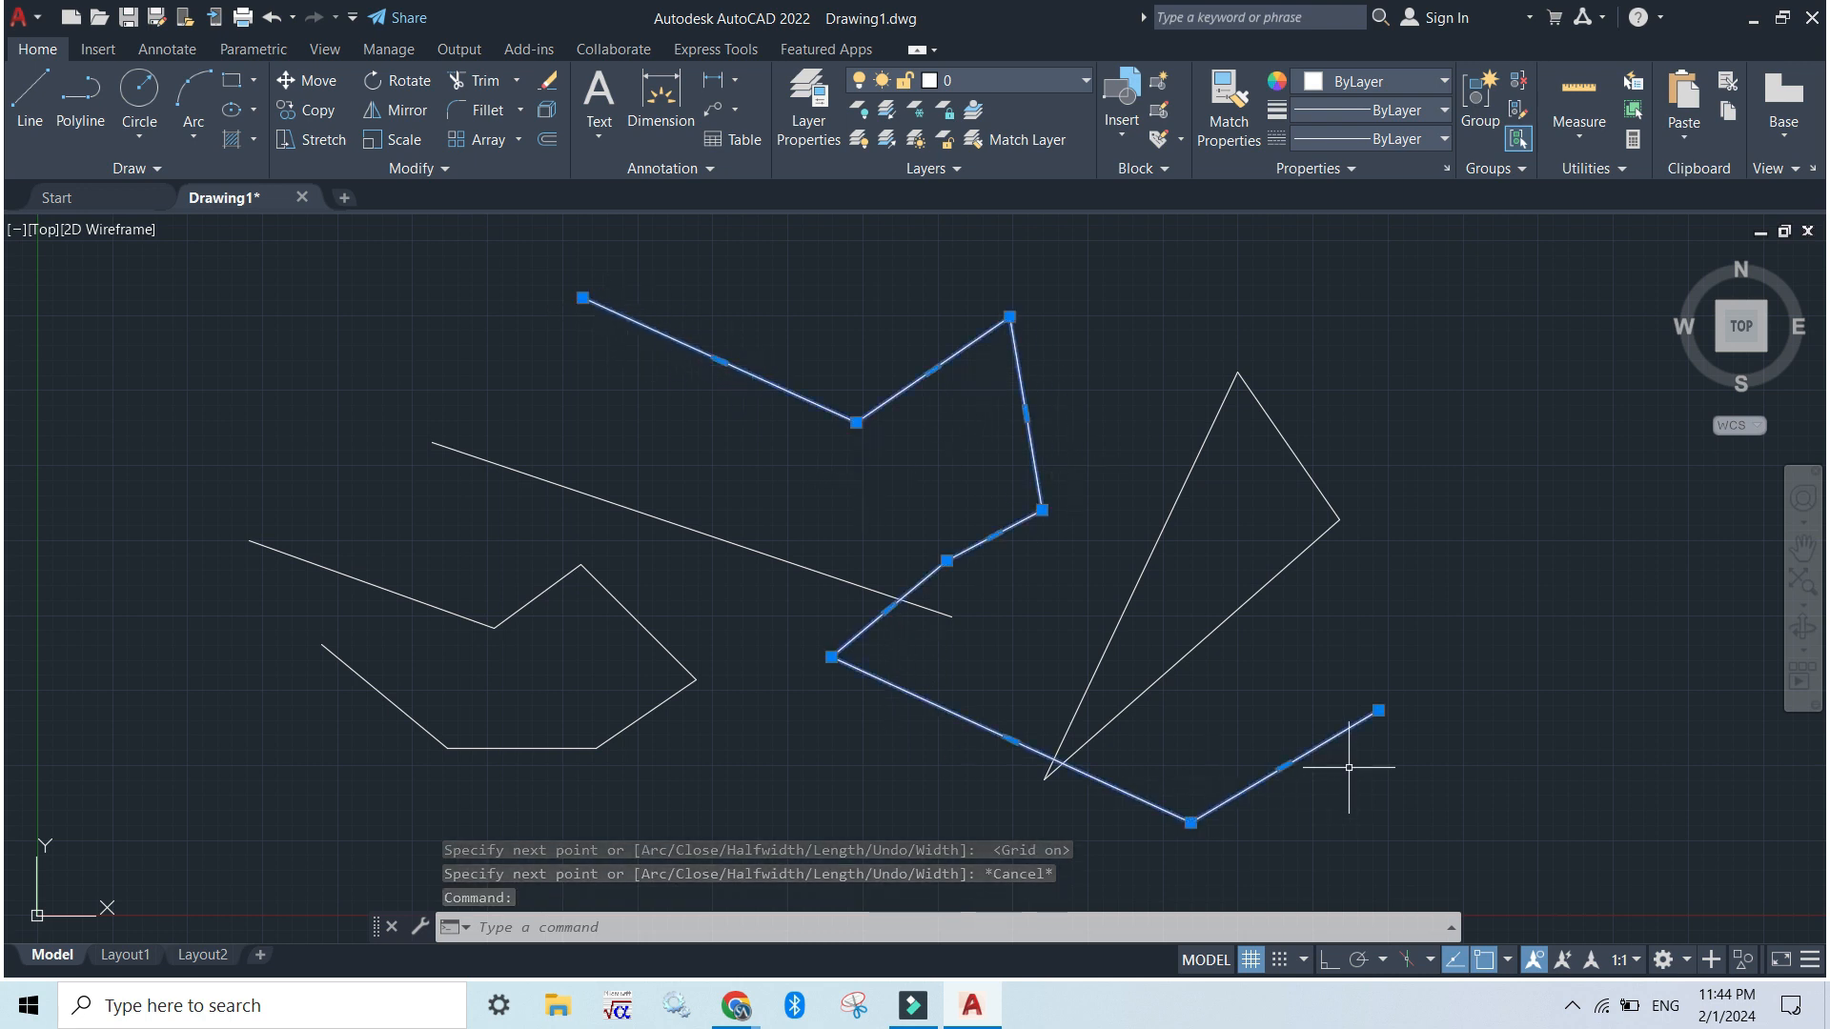
click(1168, 526)
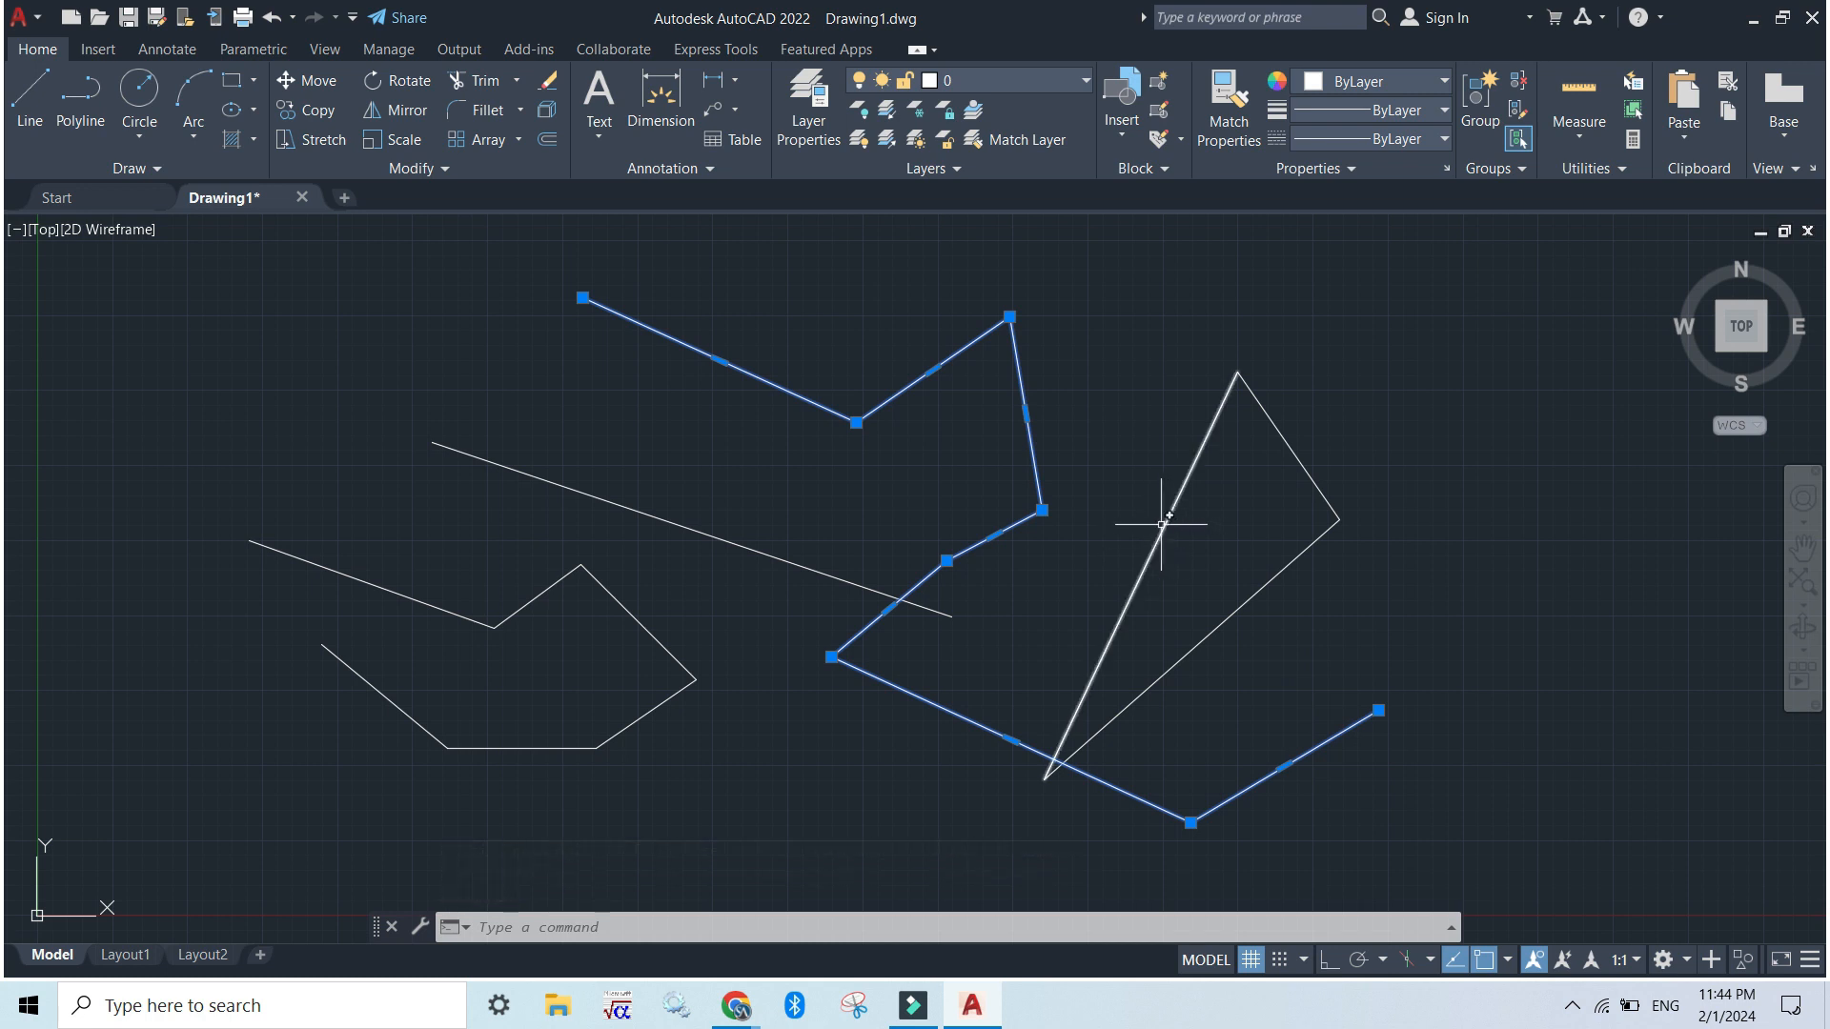
click(1289, 446)
click(1275, 575)
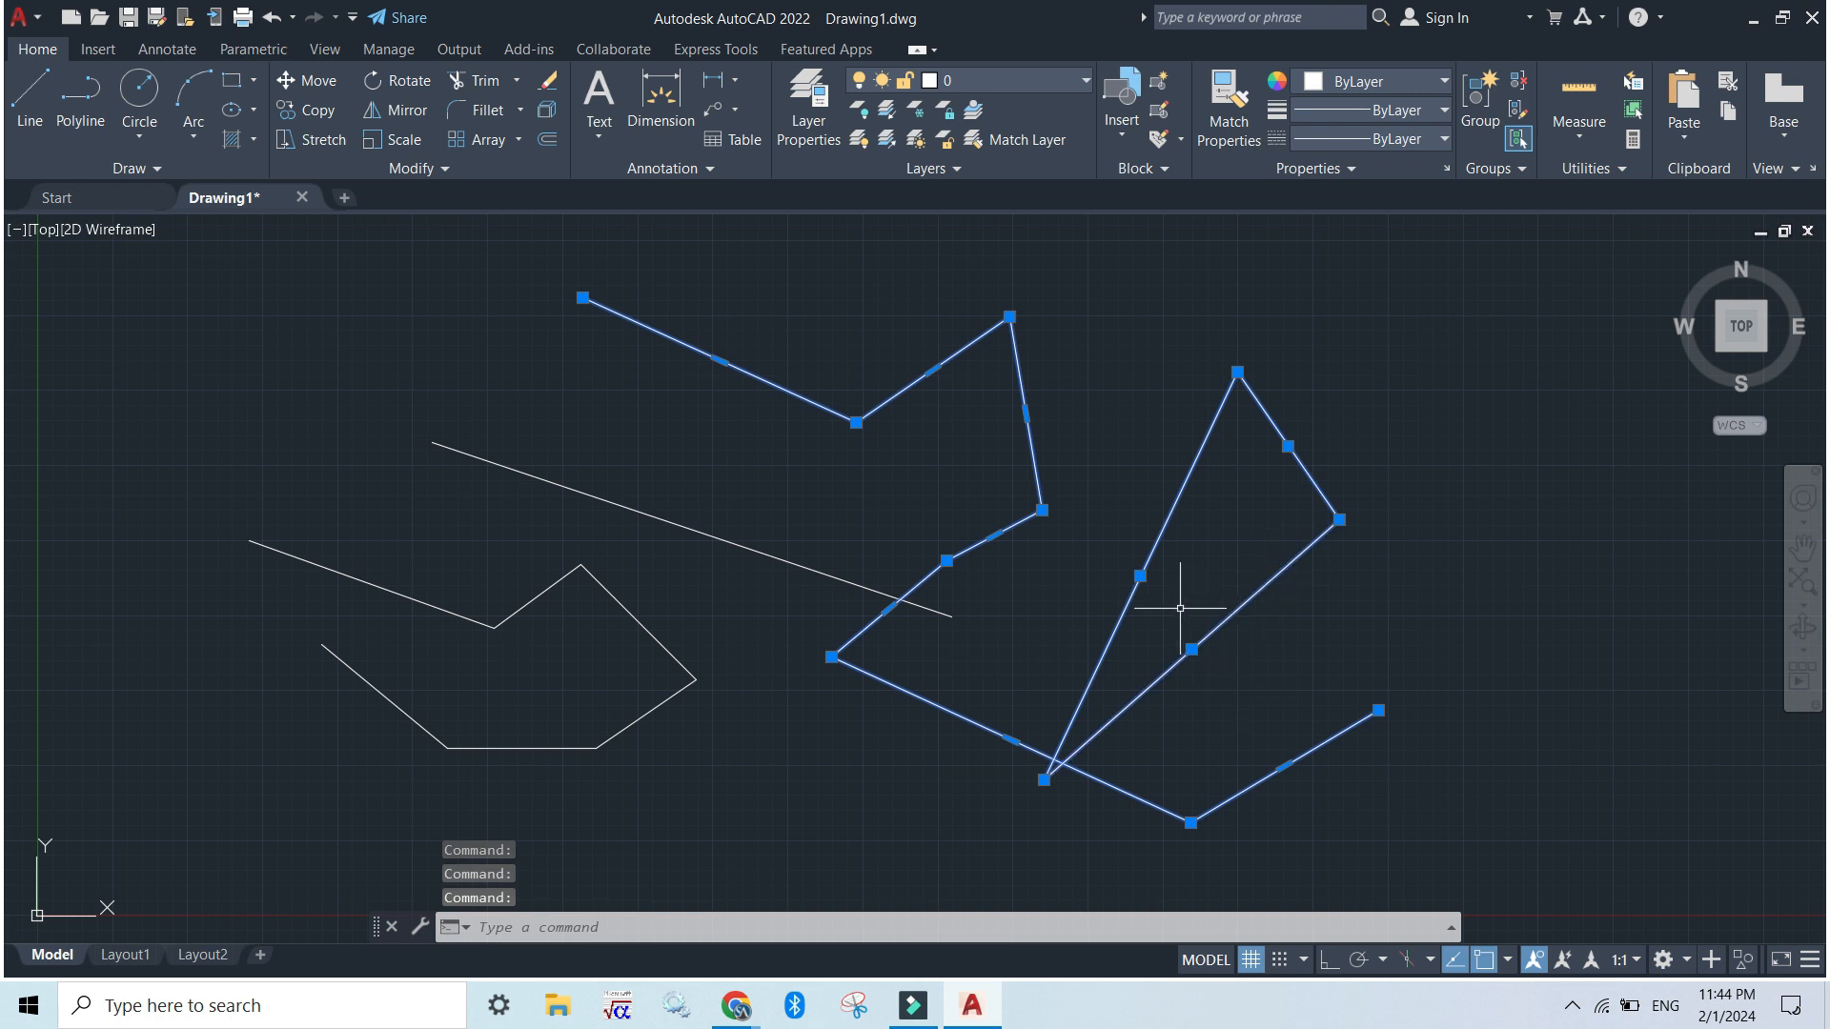
key(F7)
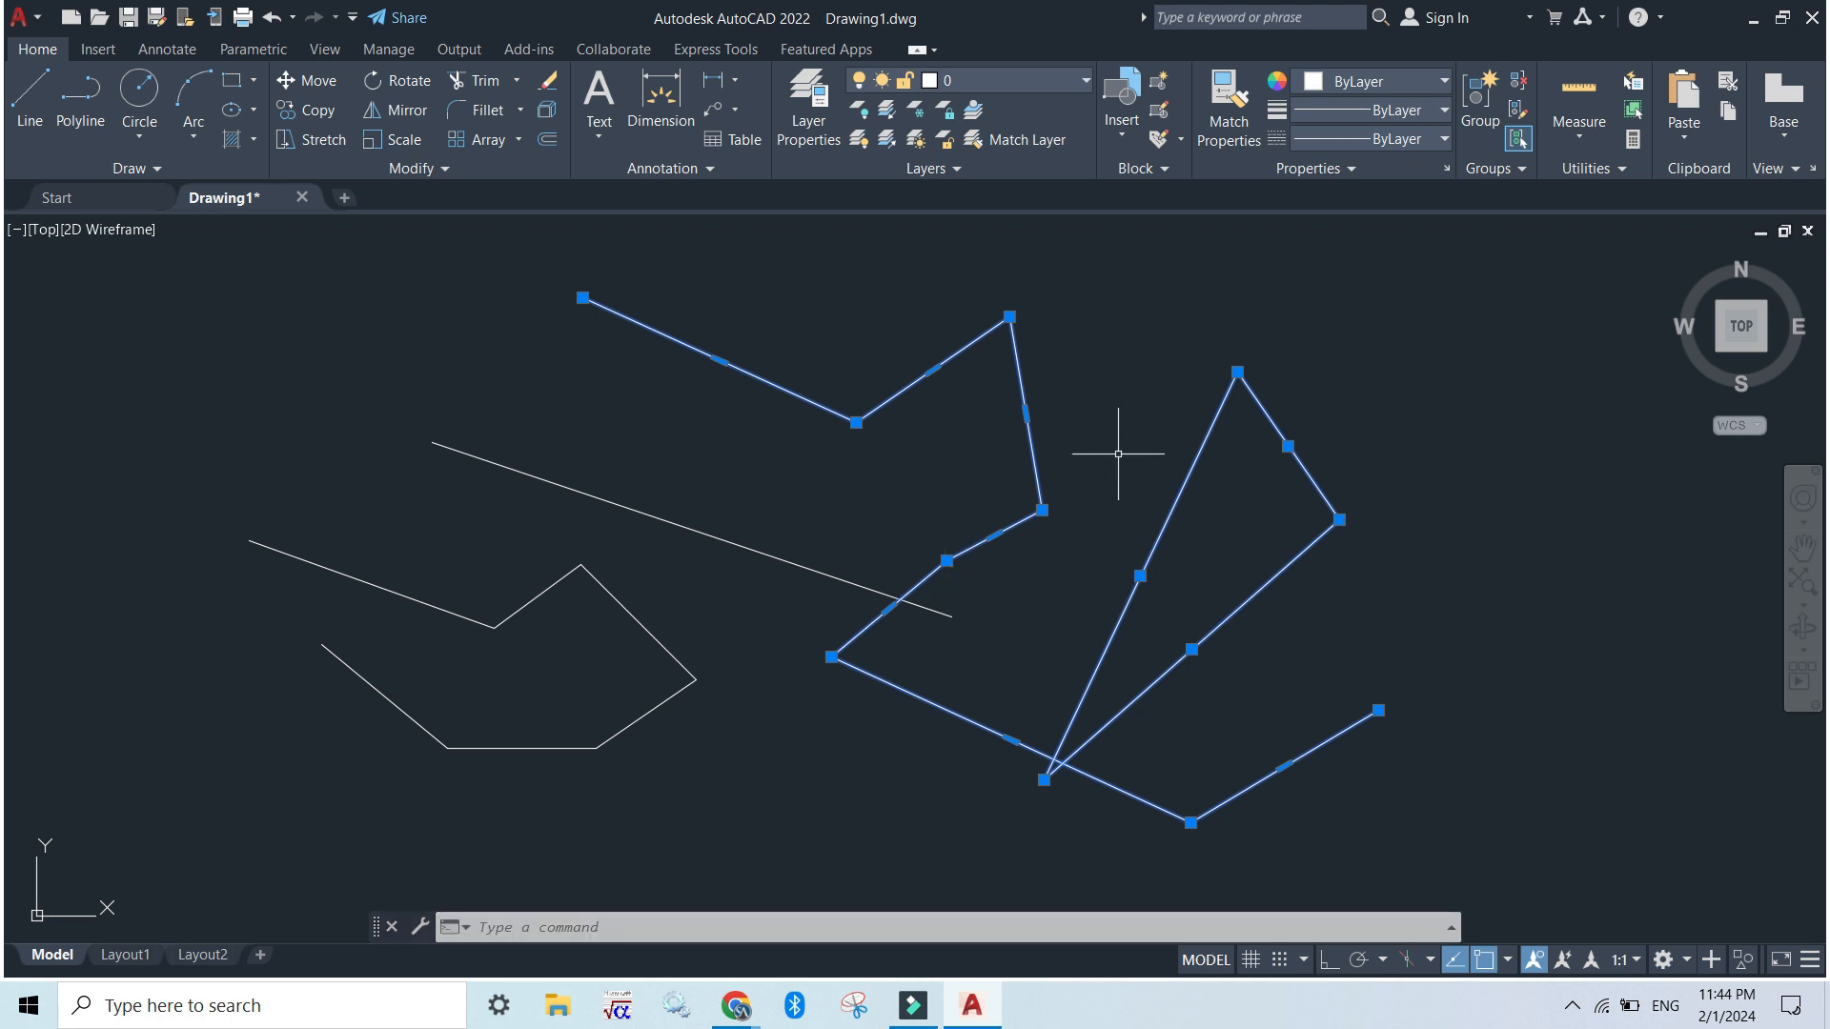
click(1124, 396)
key(Escape)
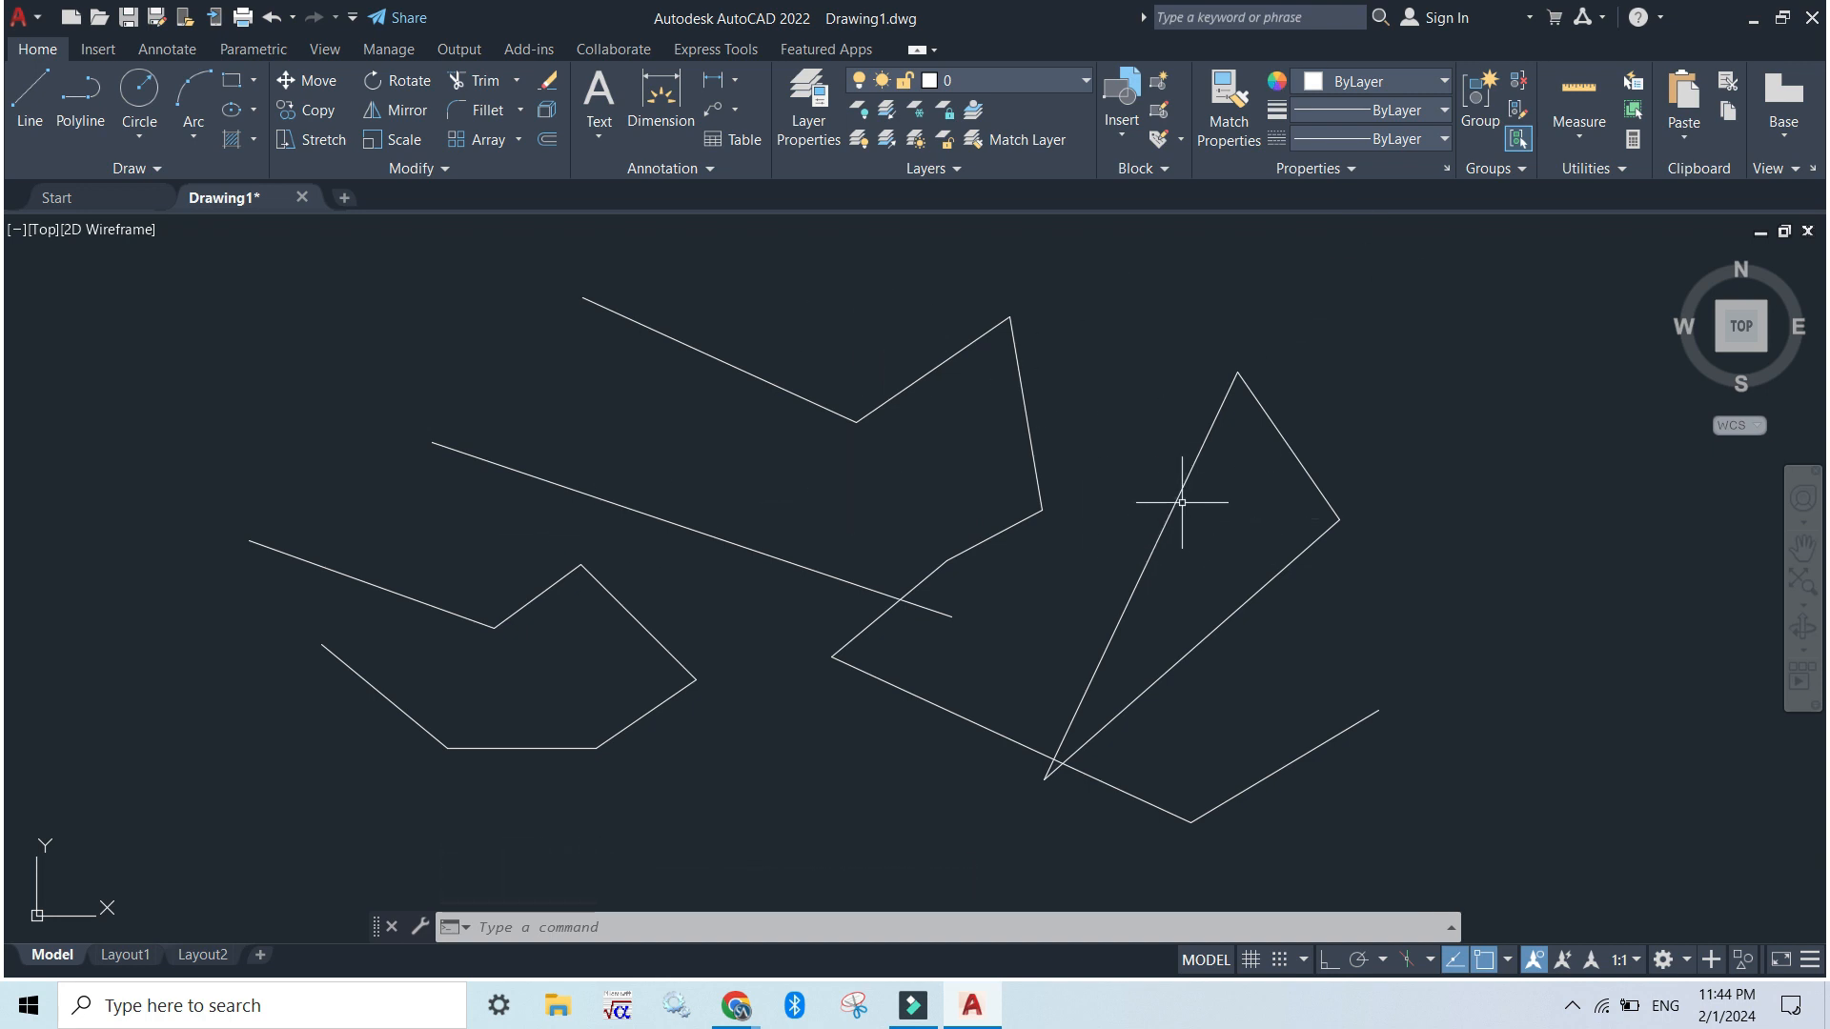
Examine the properties of the triangle's long left side in an enlarged Properties palette, then close the palette.
click(1172, 508)
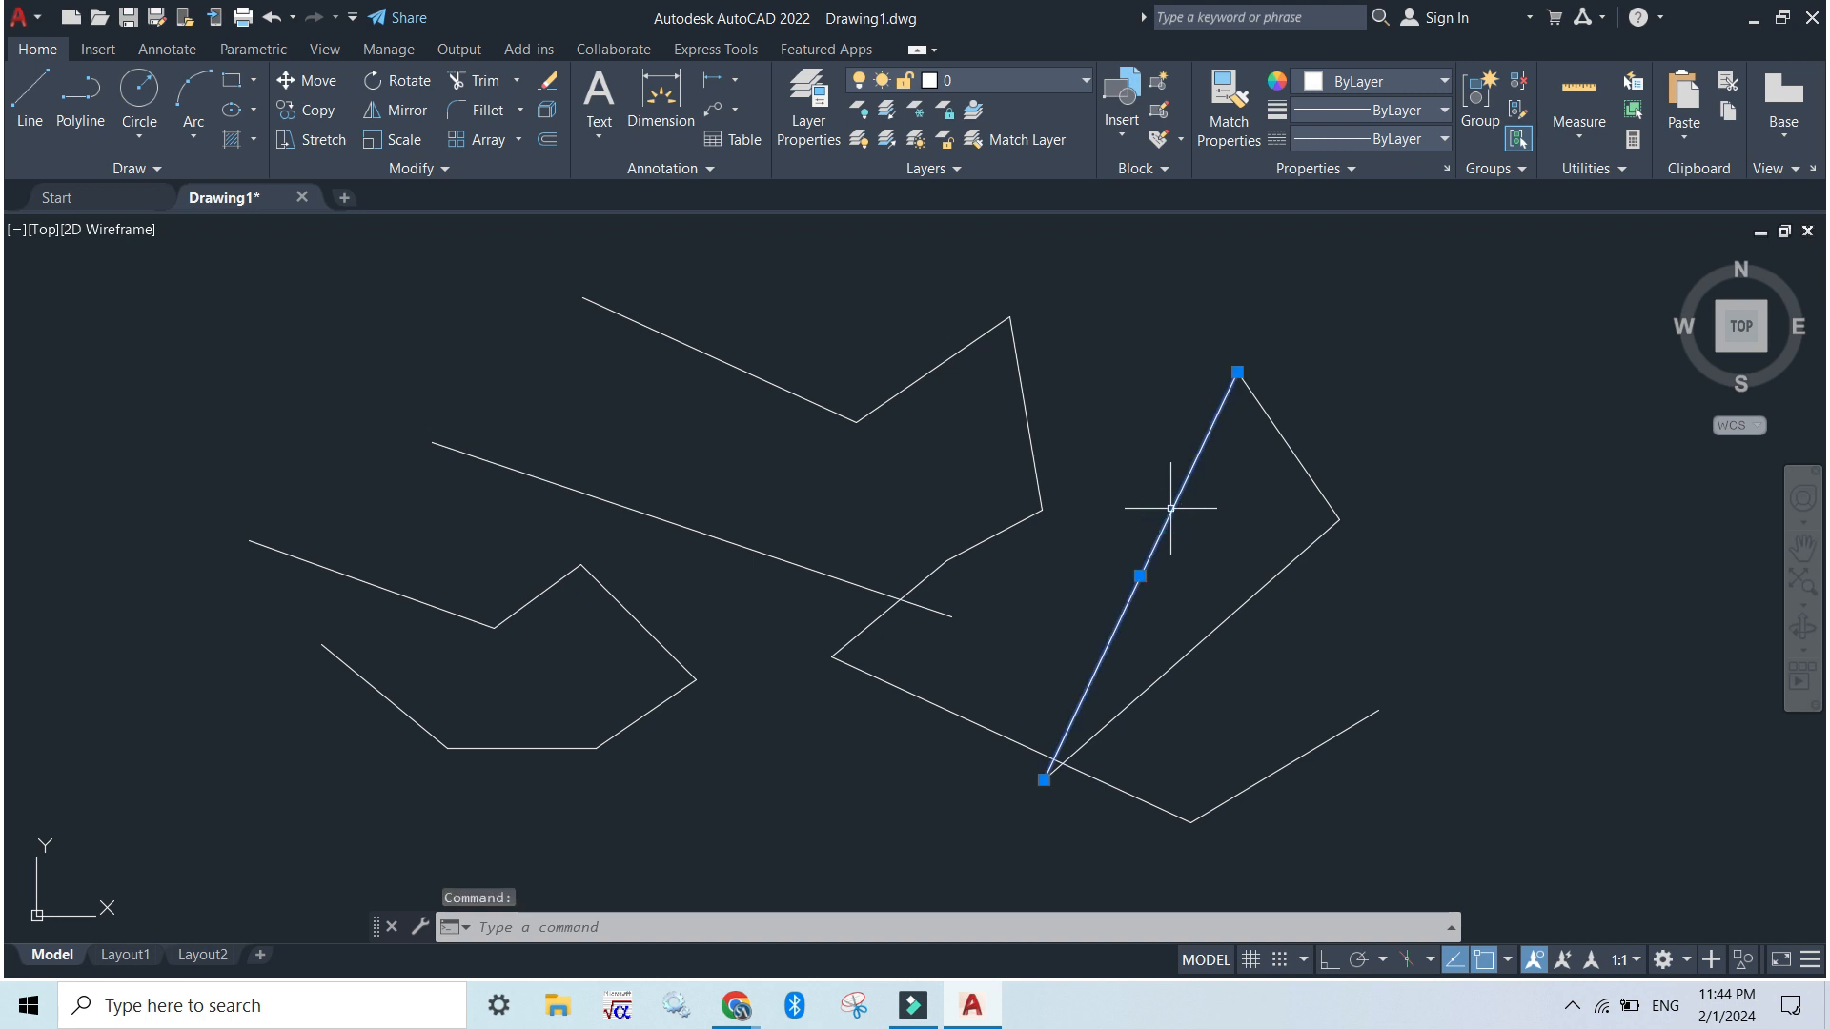
click(518, 929)
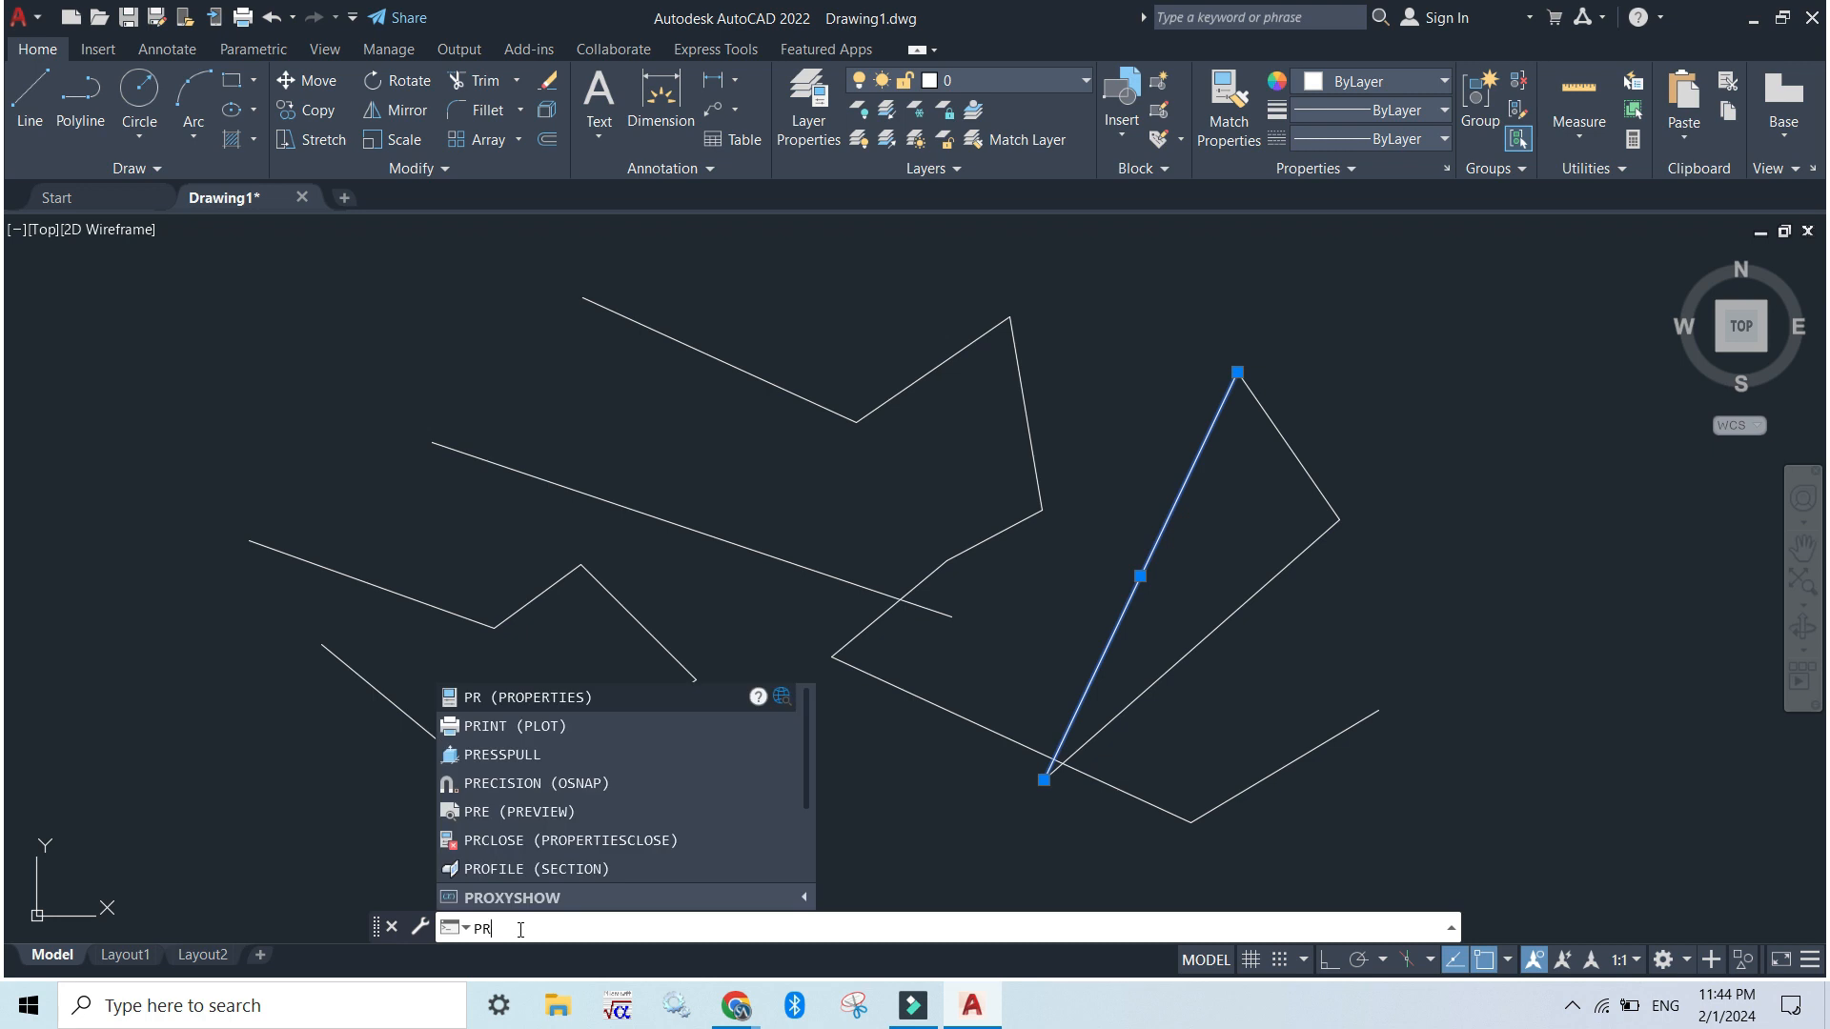
key(Return)
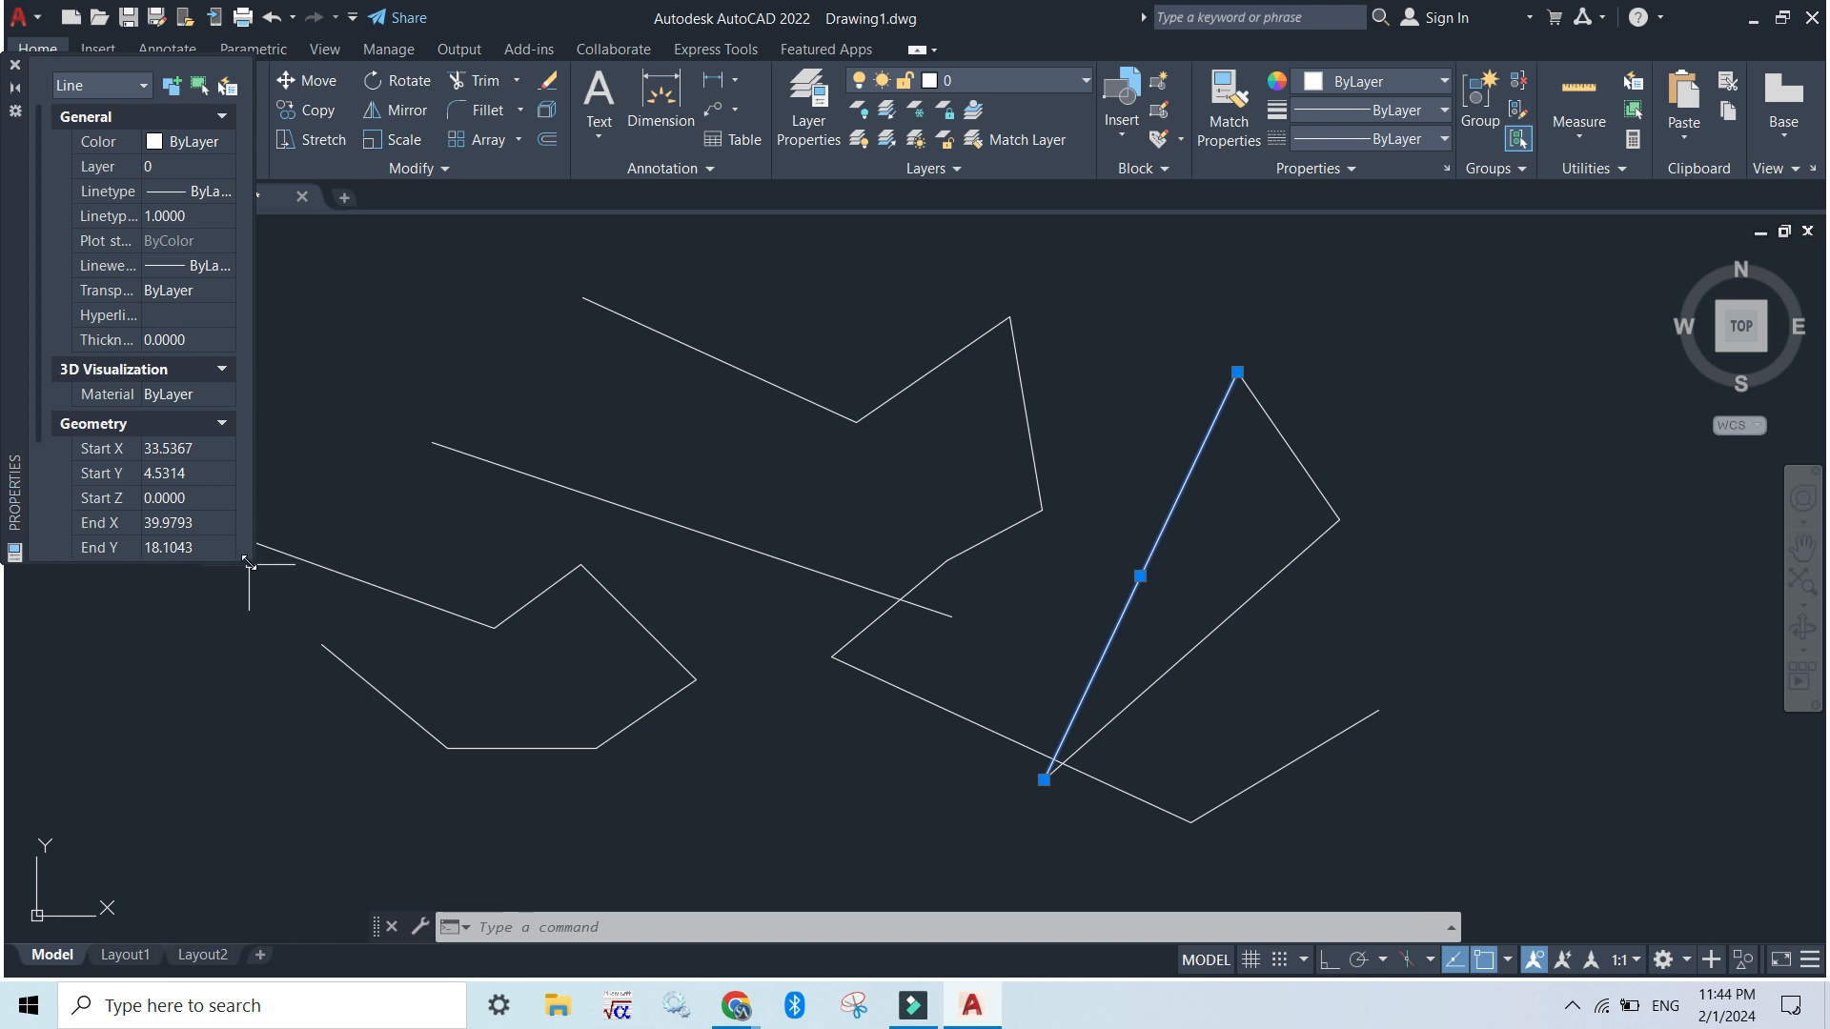
drag(248, 562, 384, 812)
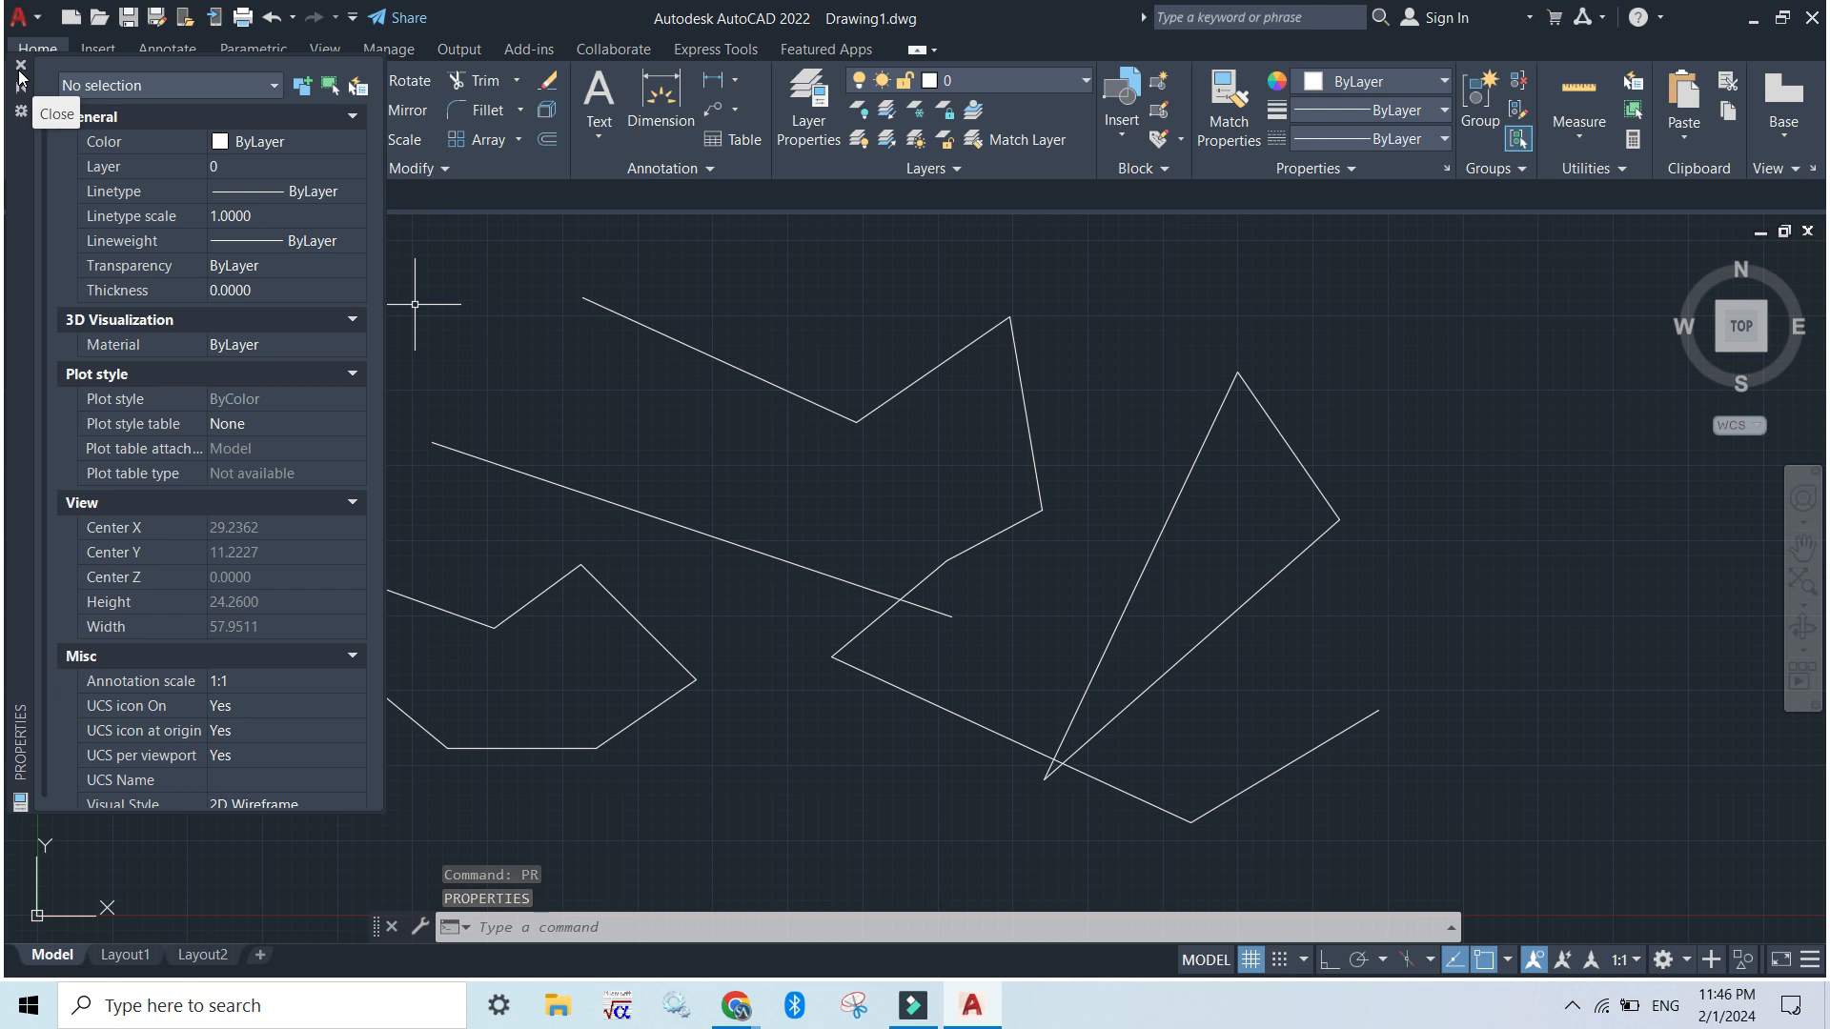
click(20, 67)
Erase all the lines and polylines from the drawing and turn the grid off.
mouse_move(1476, 875)
mouse_down()
mouse_move(551, 552)
mouse_move(184, 306)
mouse_up()
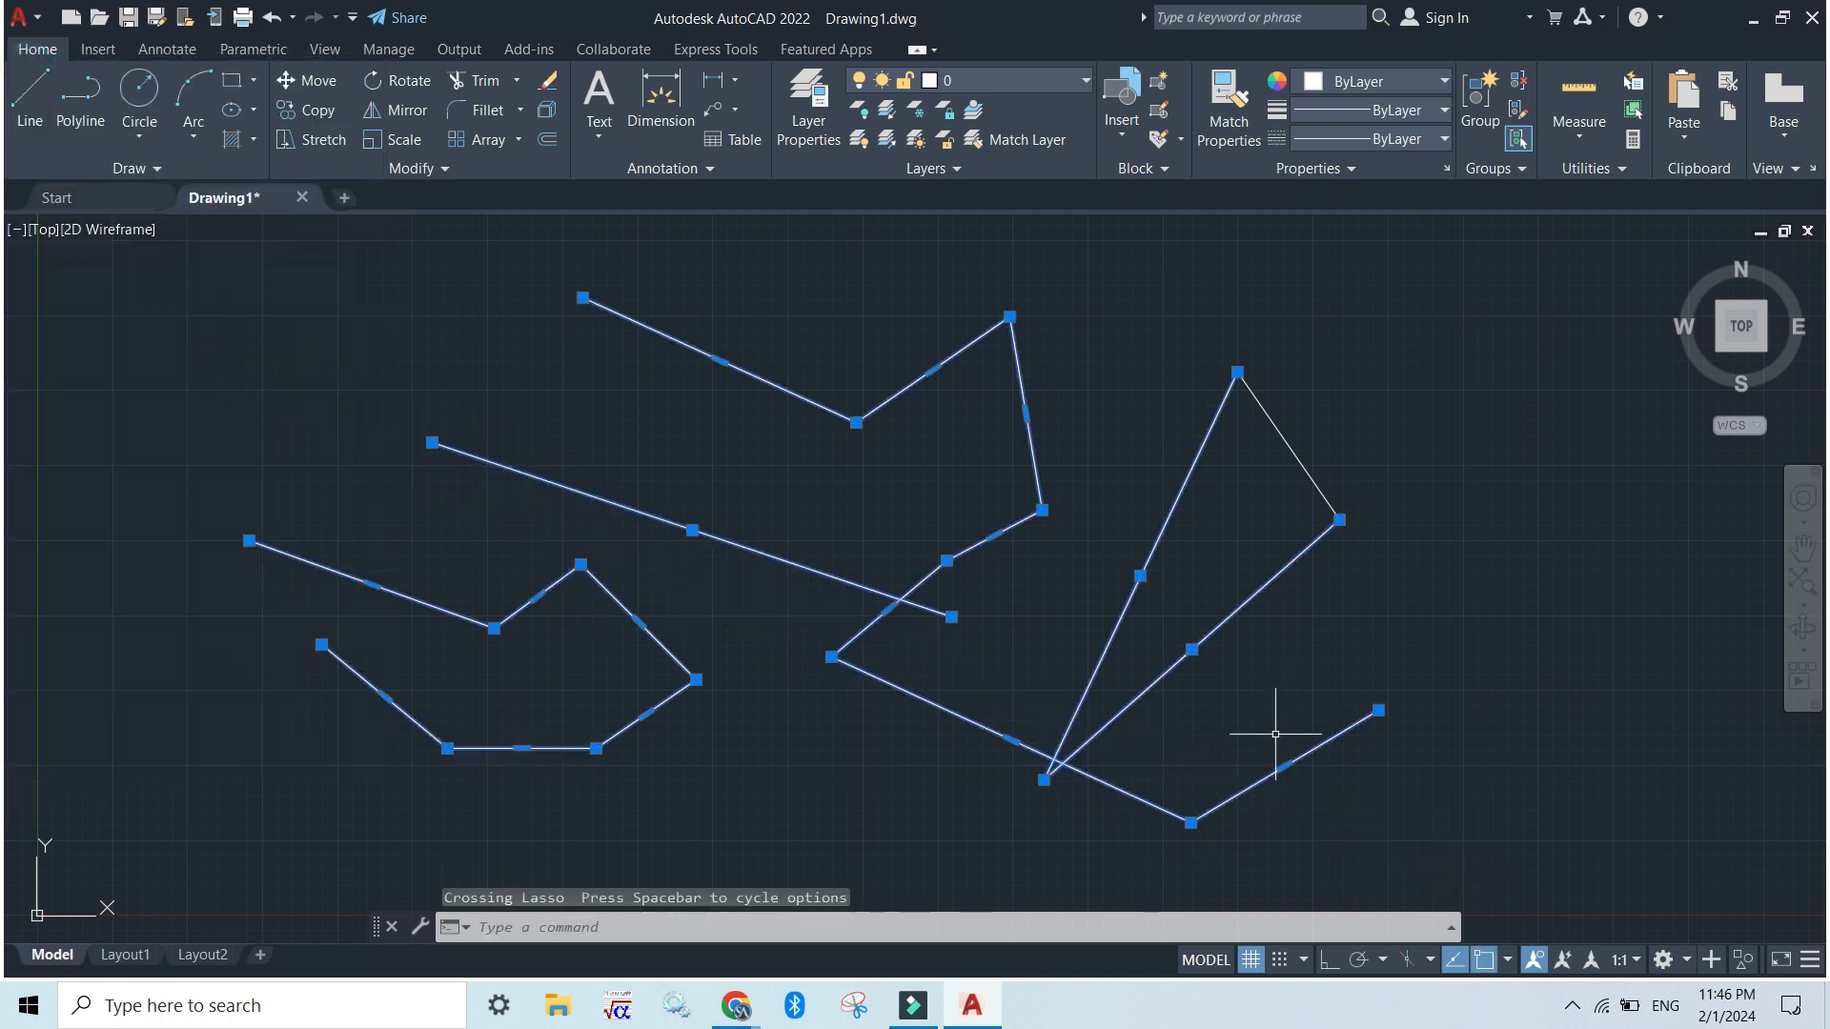
key(Delete)
mouse_move(1495, 589)
mouse_down()
mouse_move(1507, 626)
mouse_move(1115, 343)
mouse_up()
key(Delete)
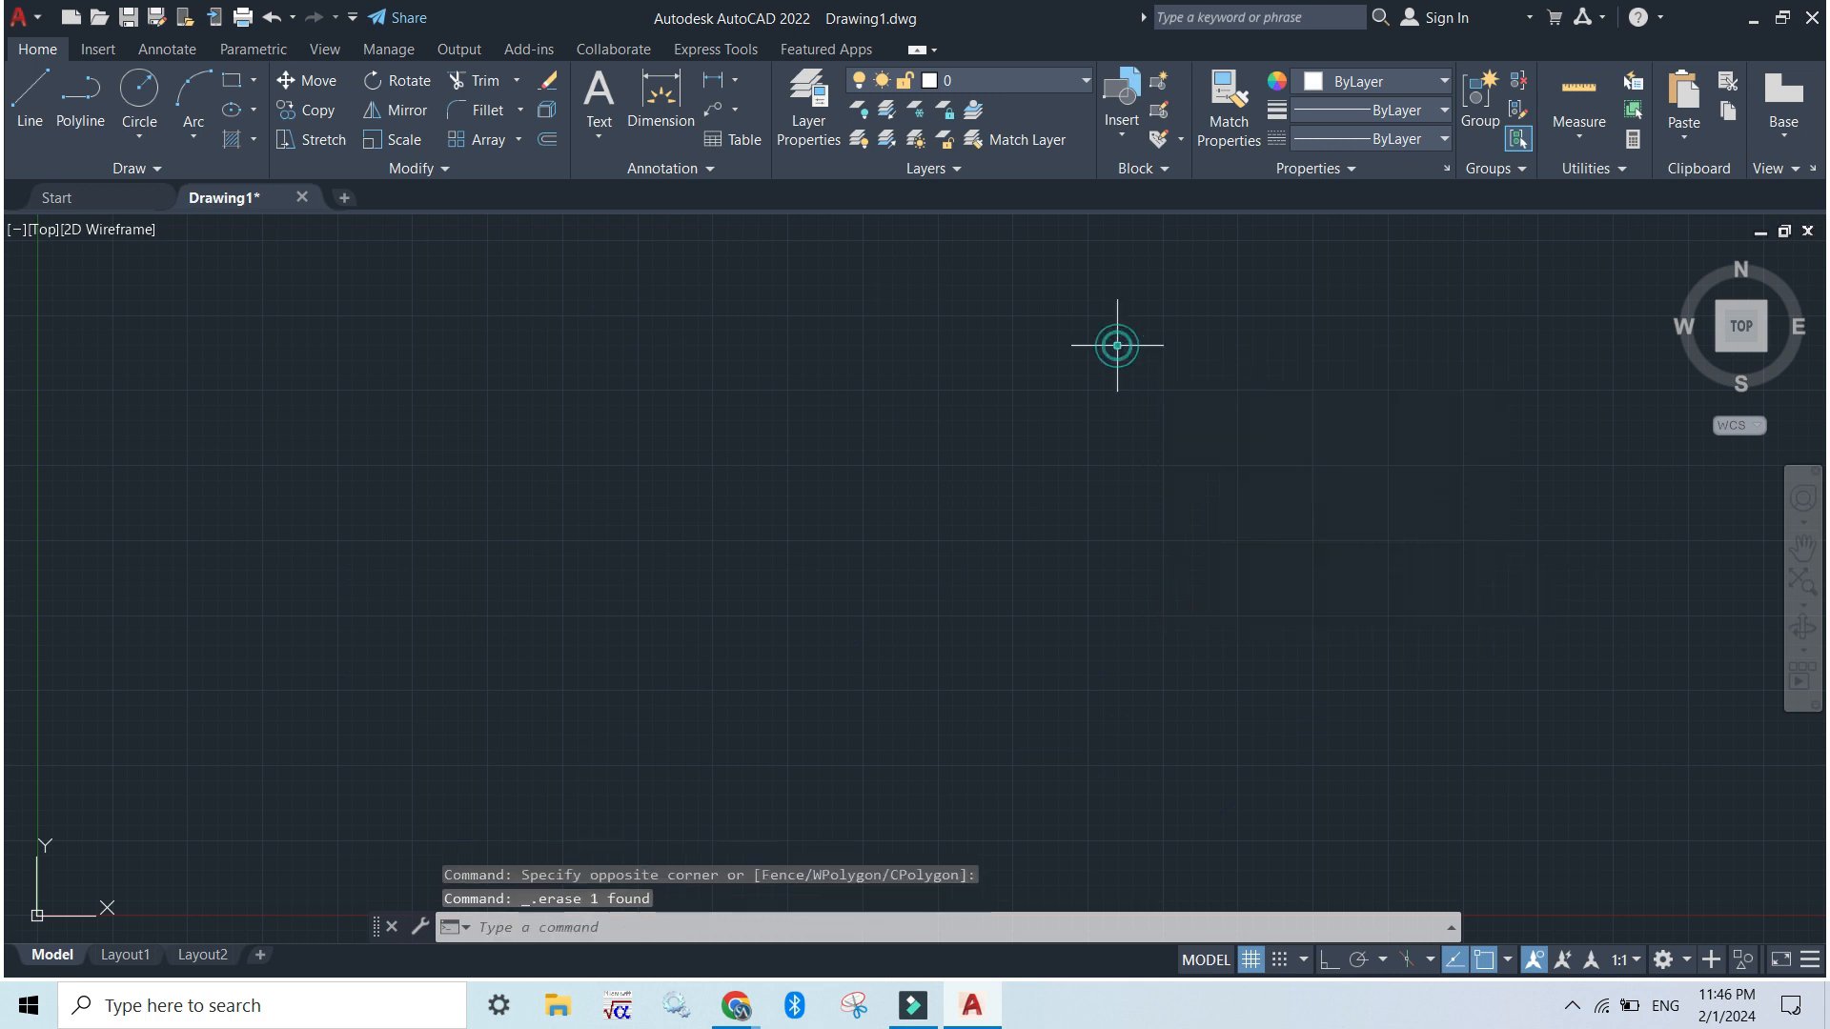
key(F7)
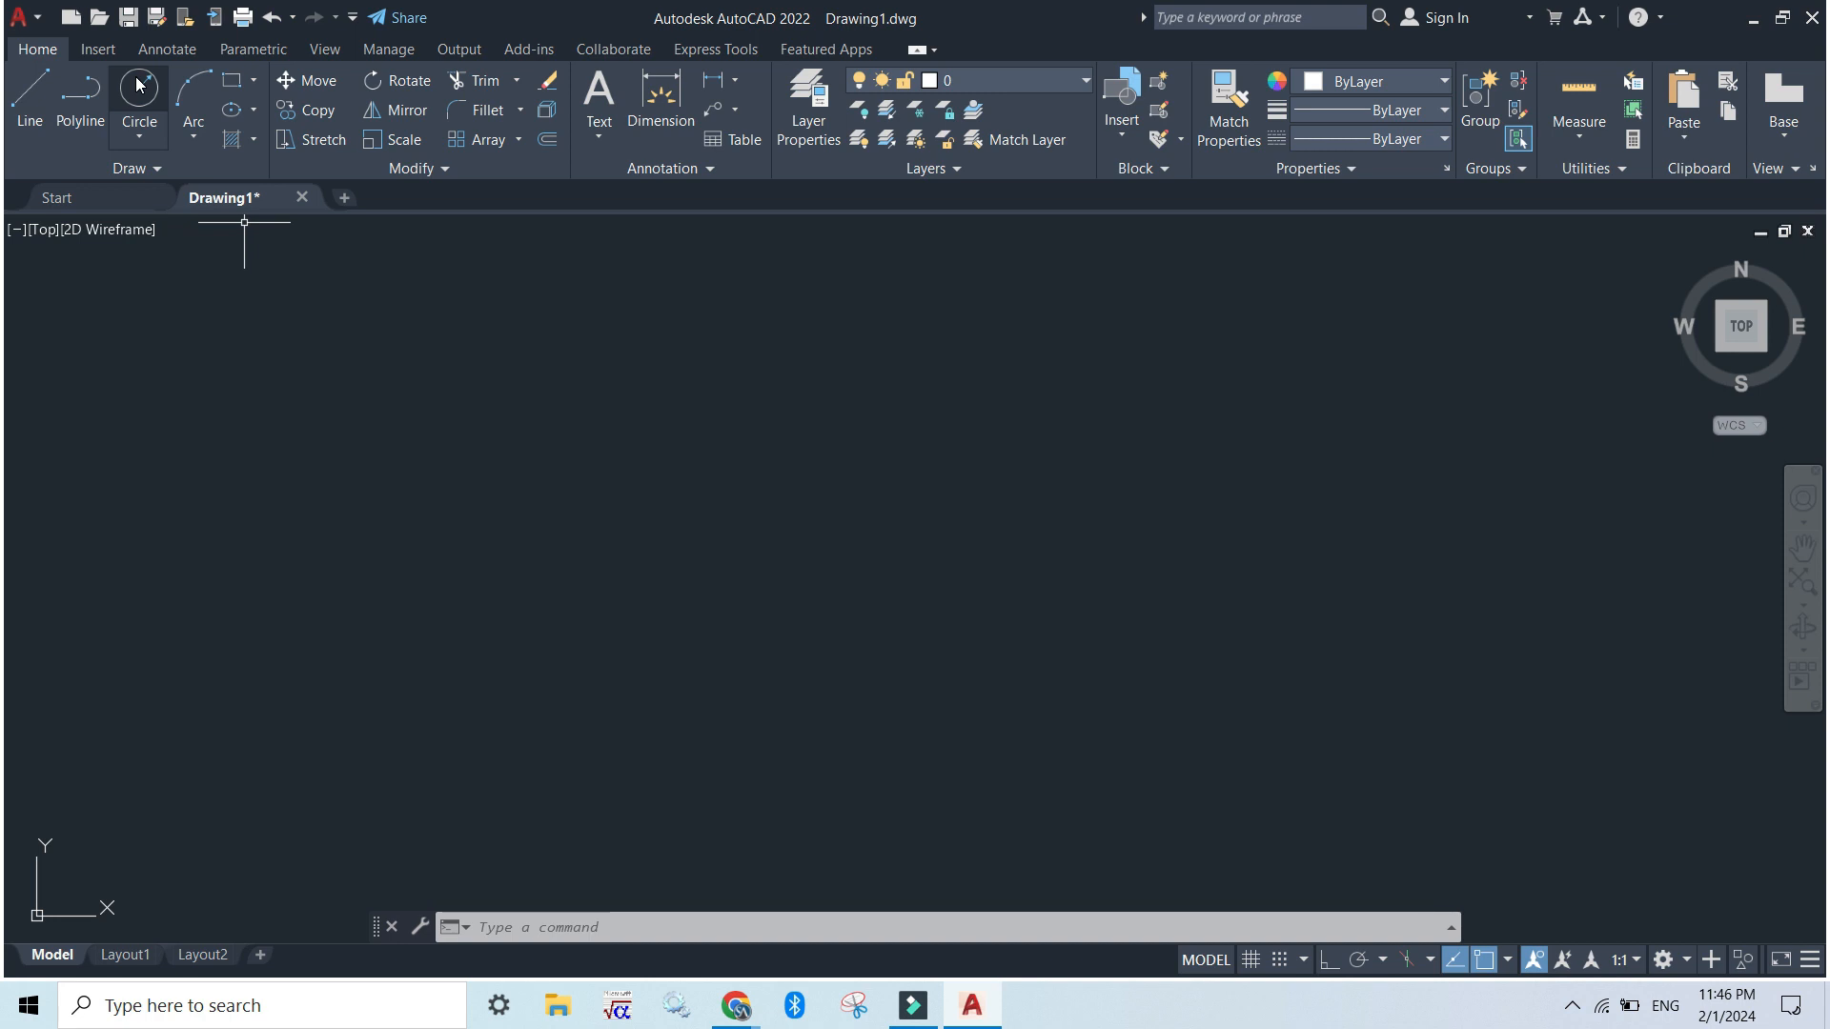
Draw a circle with a radius of 6 in the upper part of the empty drawing.
click(543, 931)
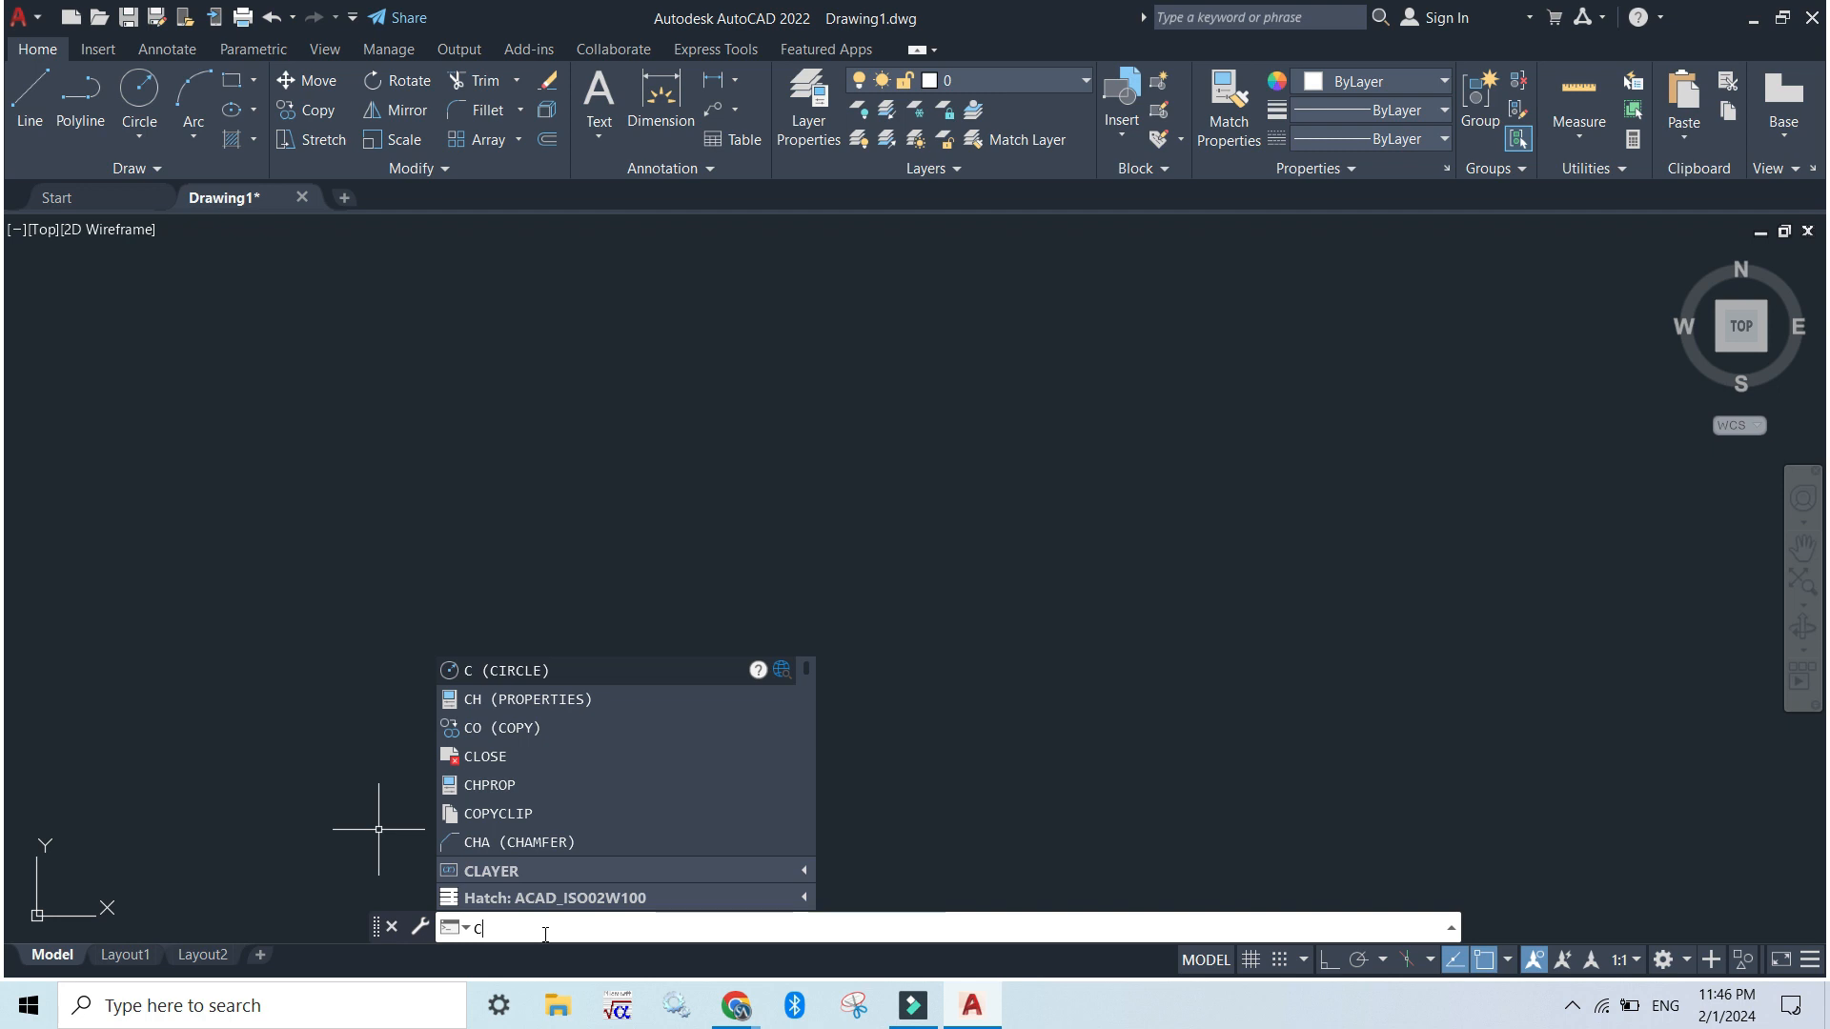
key(Return)
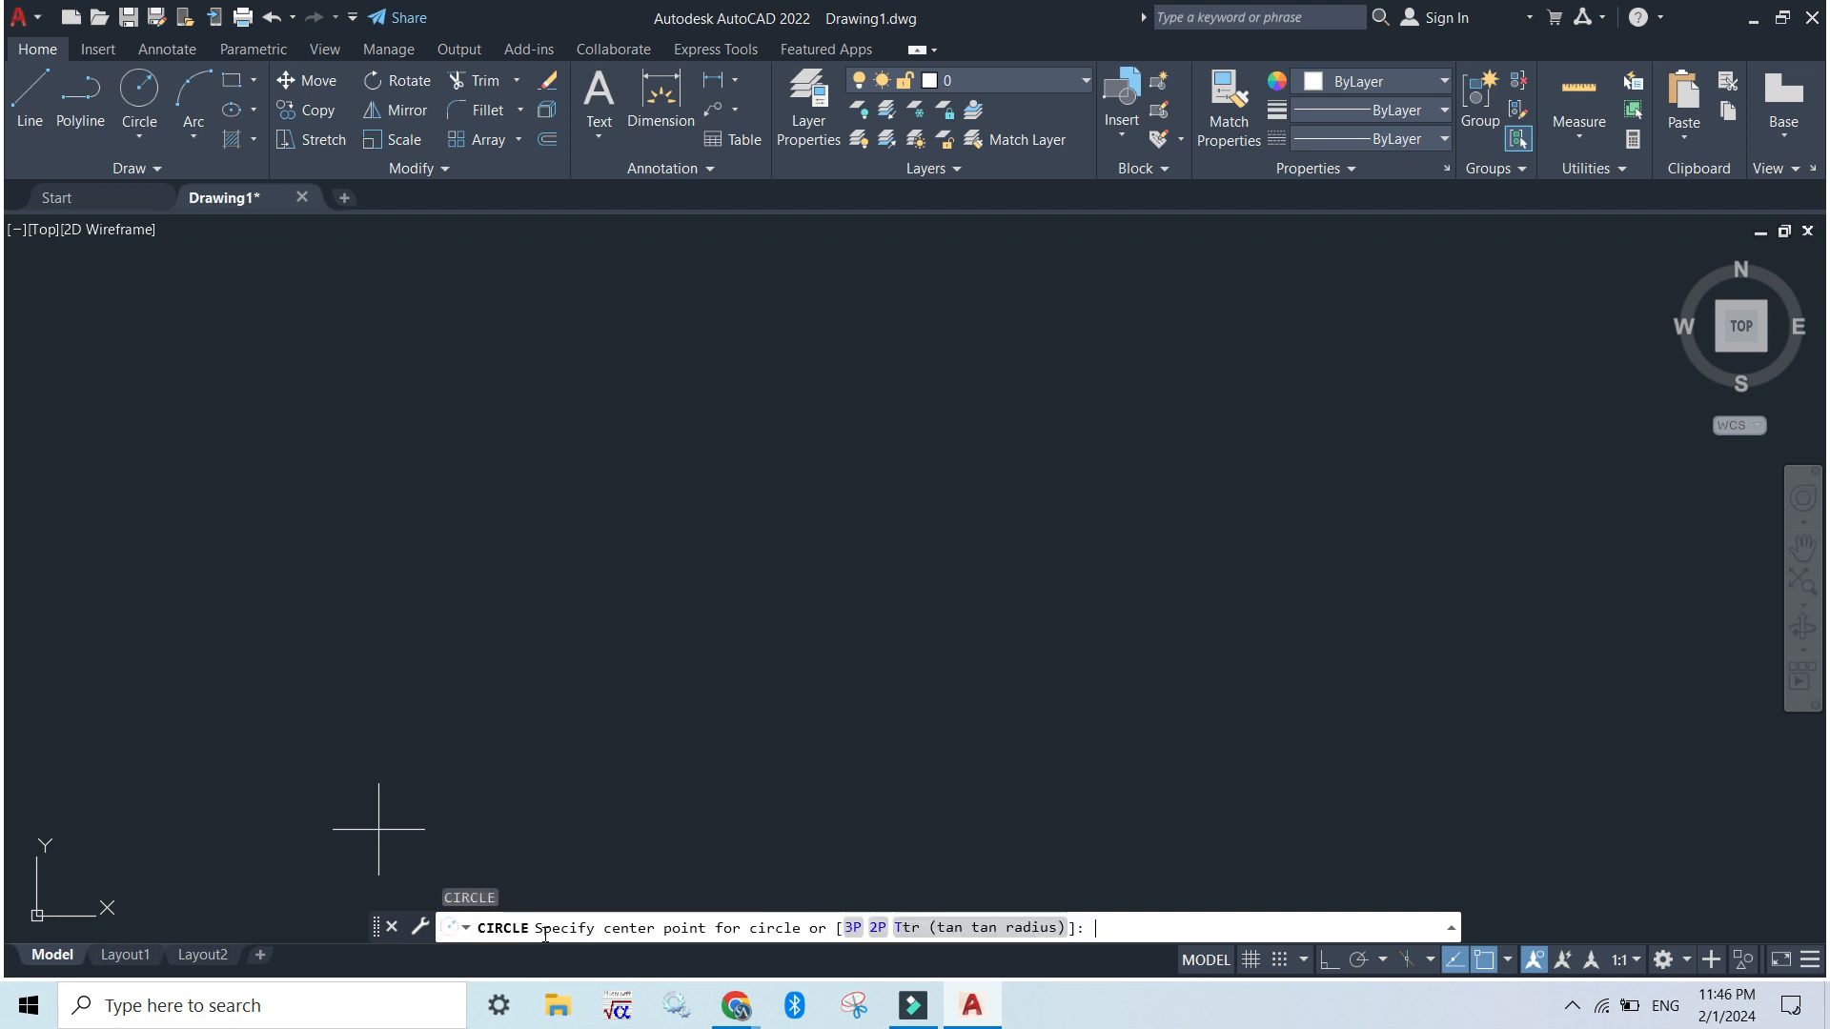
click(643, 389)
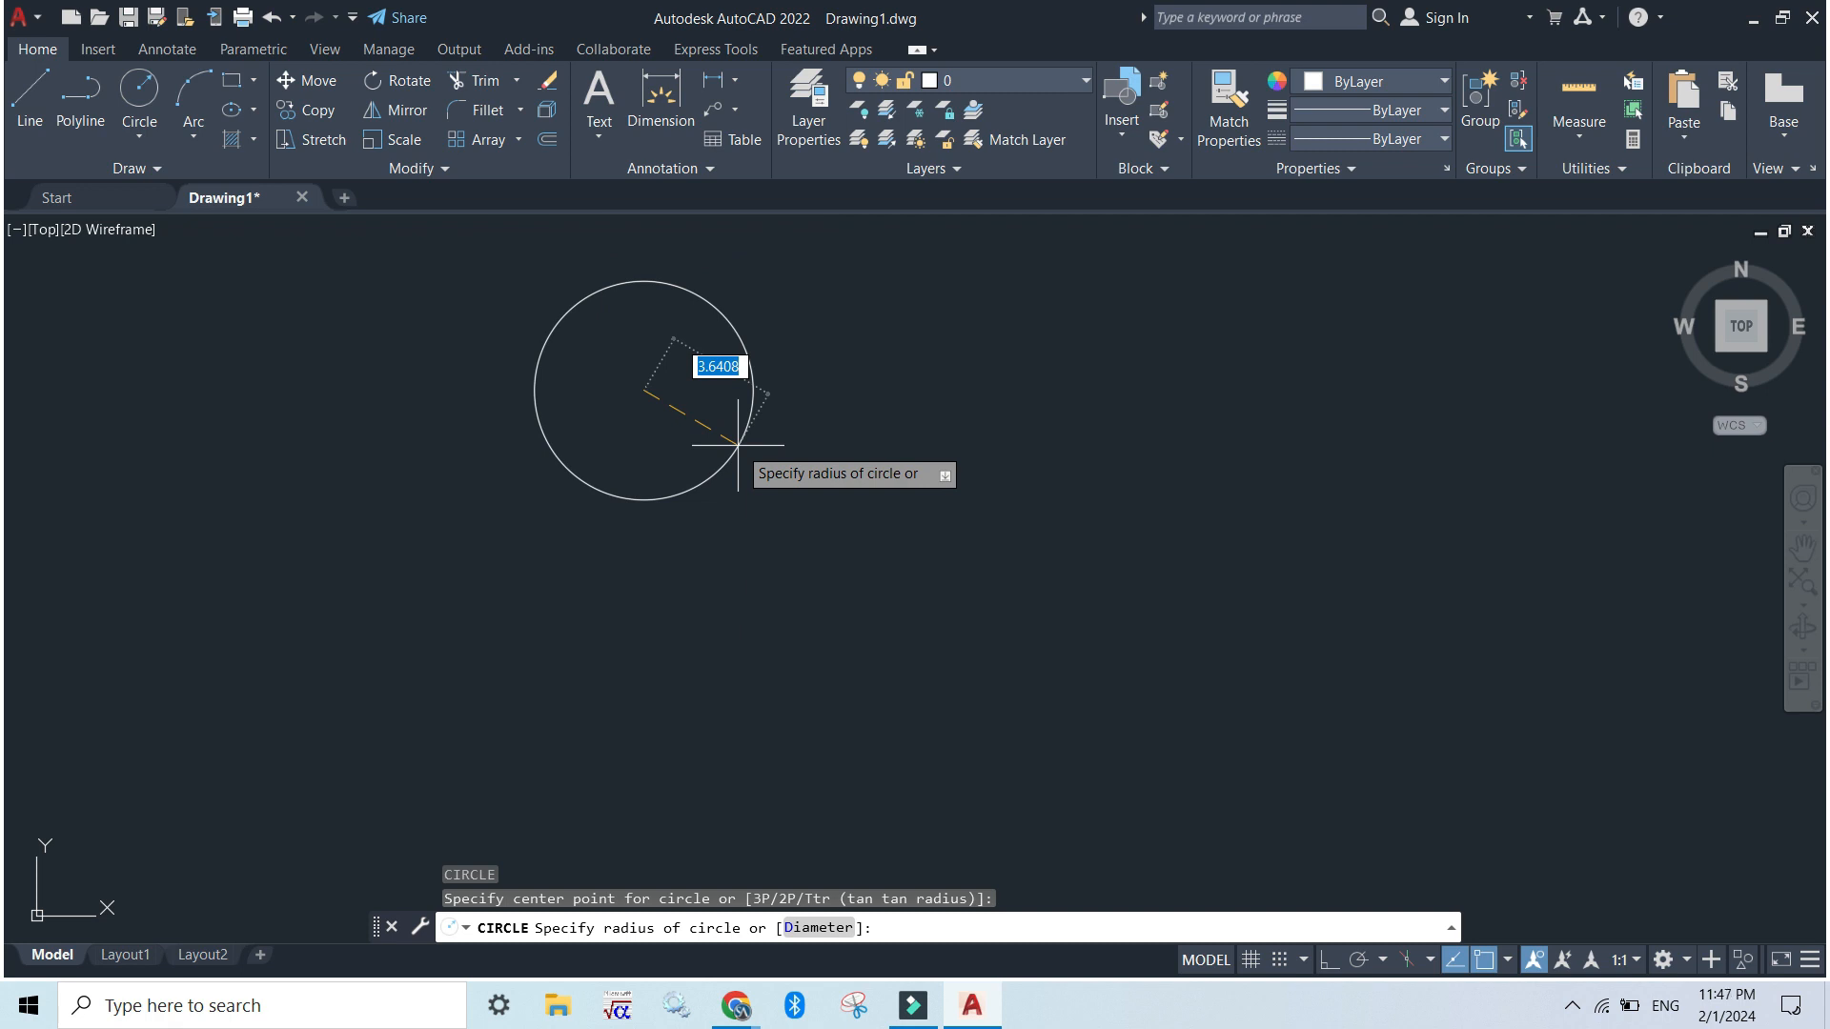
text(6)
key(Return)
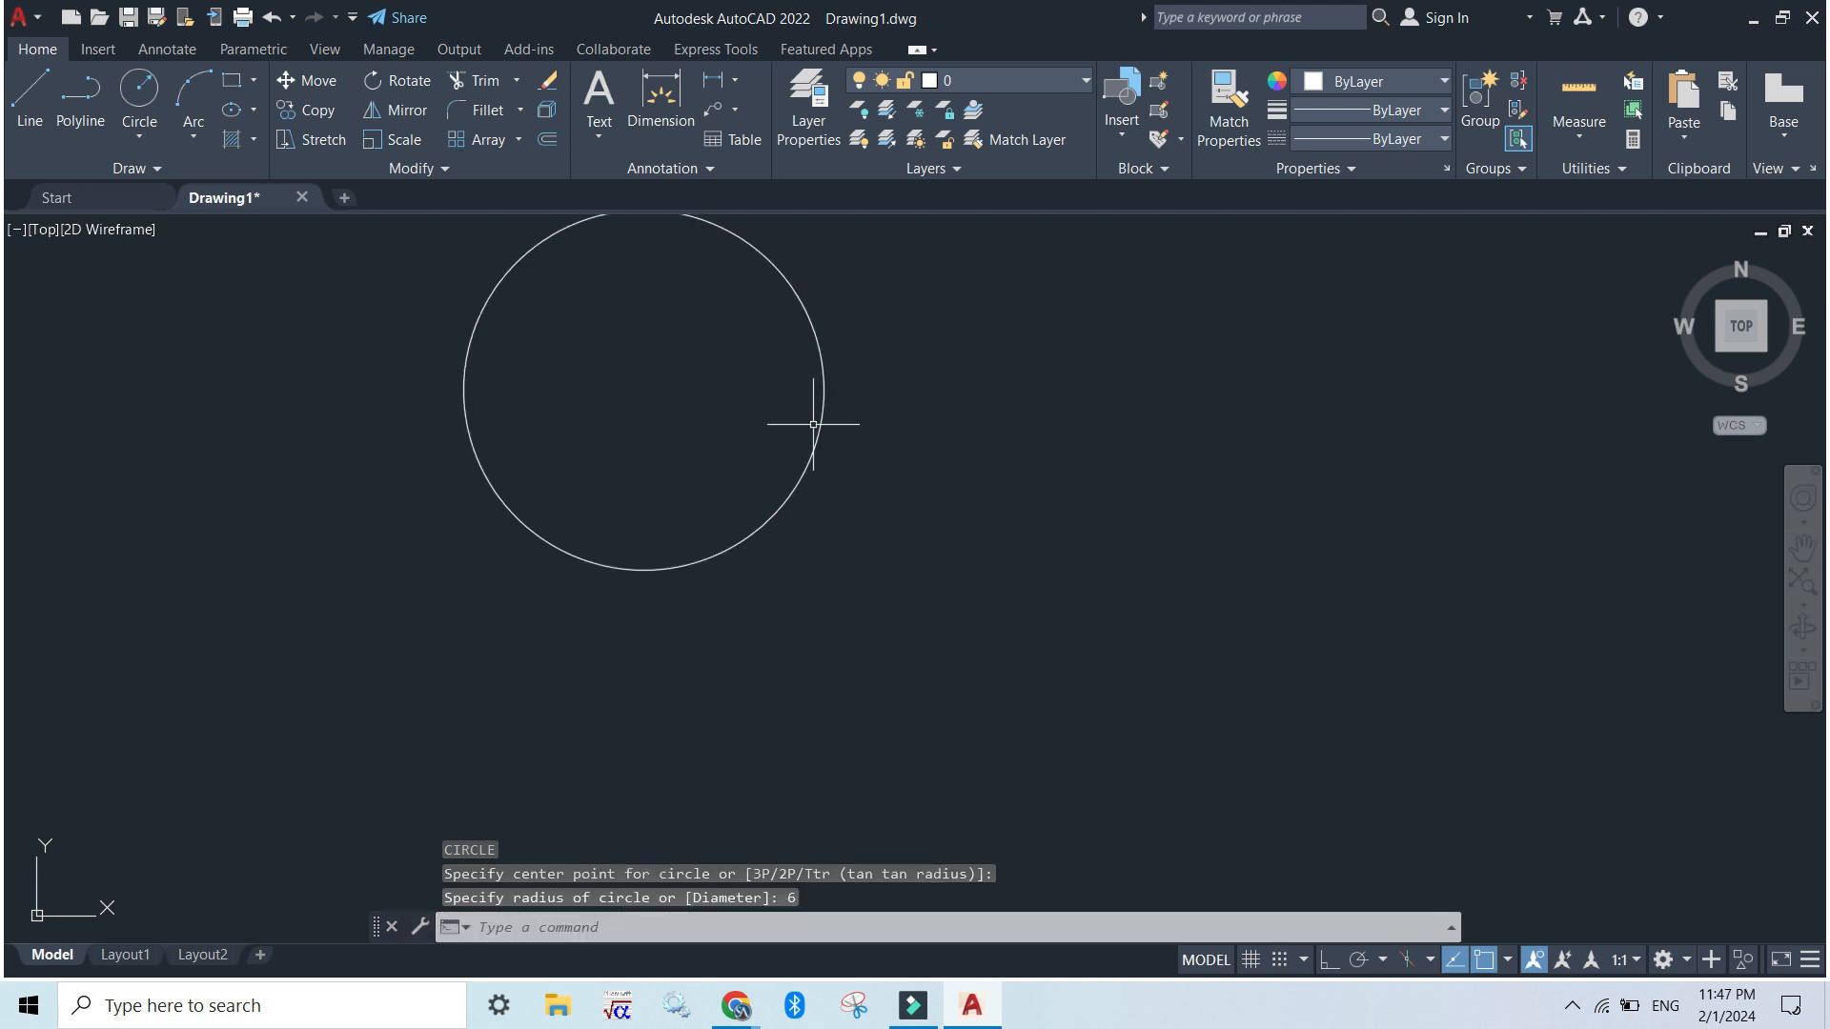
Turn the grid on and draw an upward-bulging three-point arc with a radius of about 5.6 to the right of the circle.
drag(1020, 368, 1019, 548)
click(1802, 546)
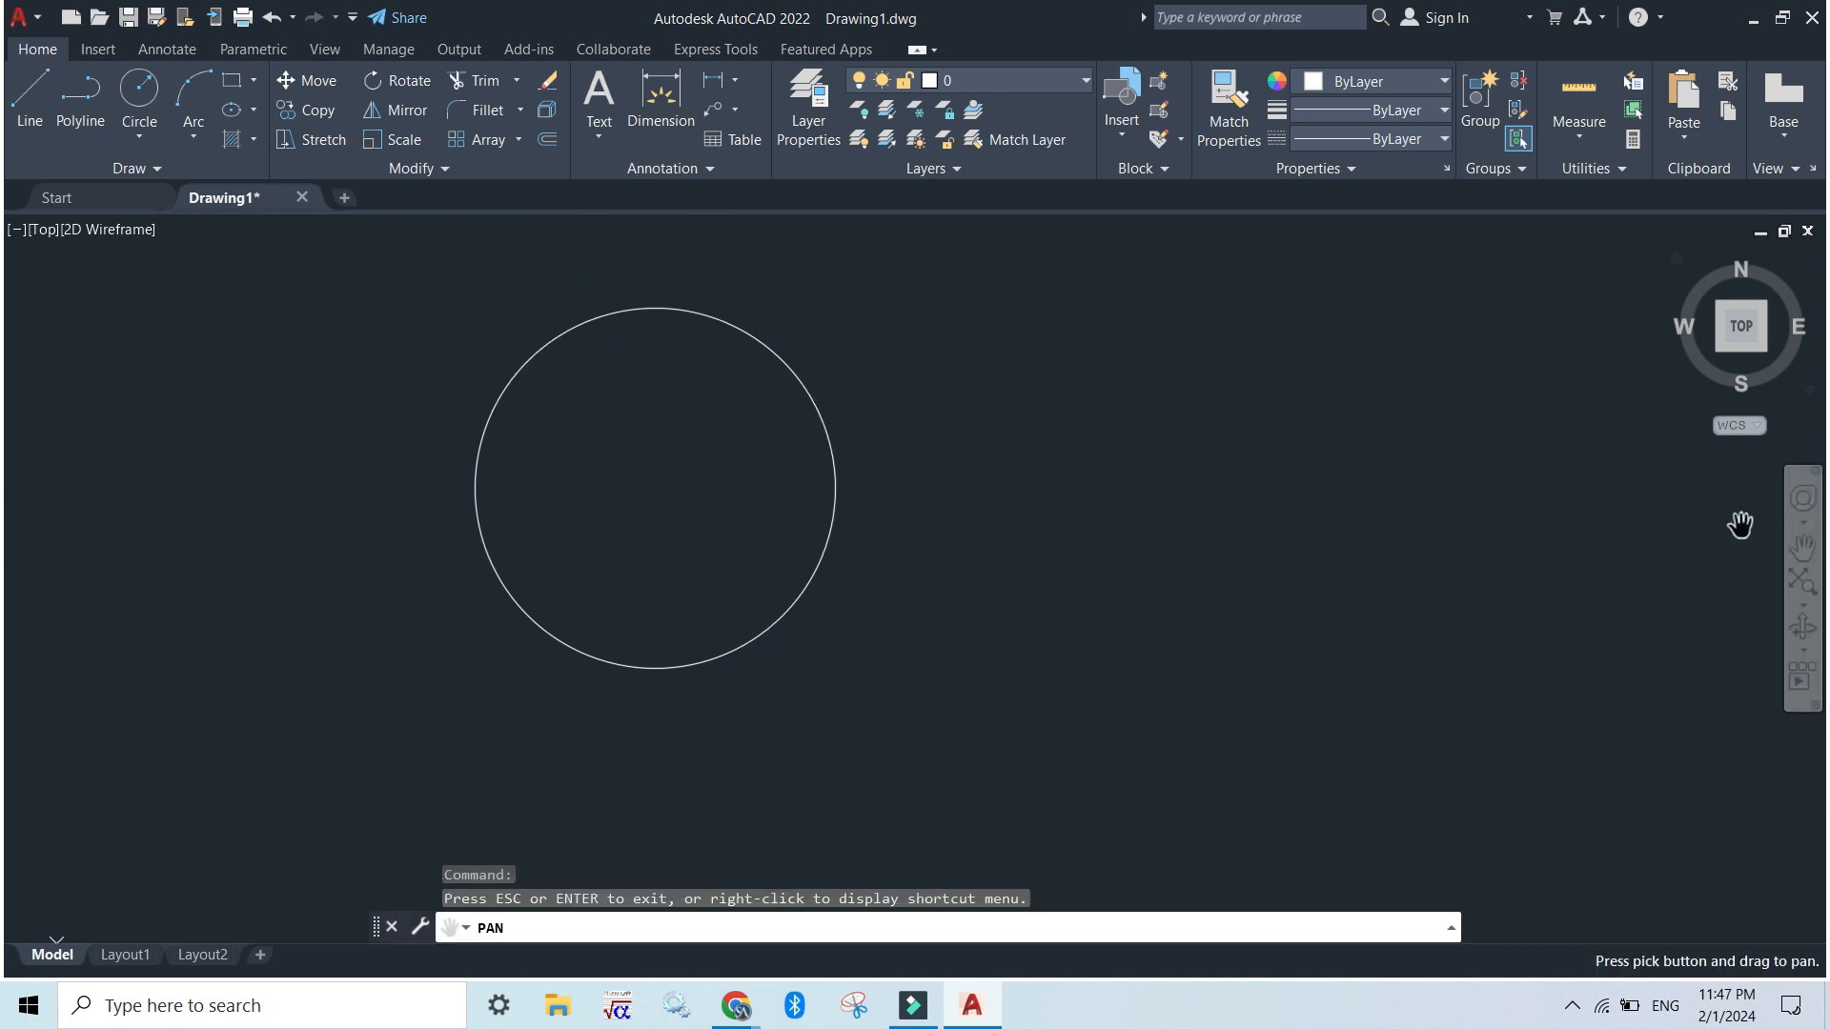
key(Escape)
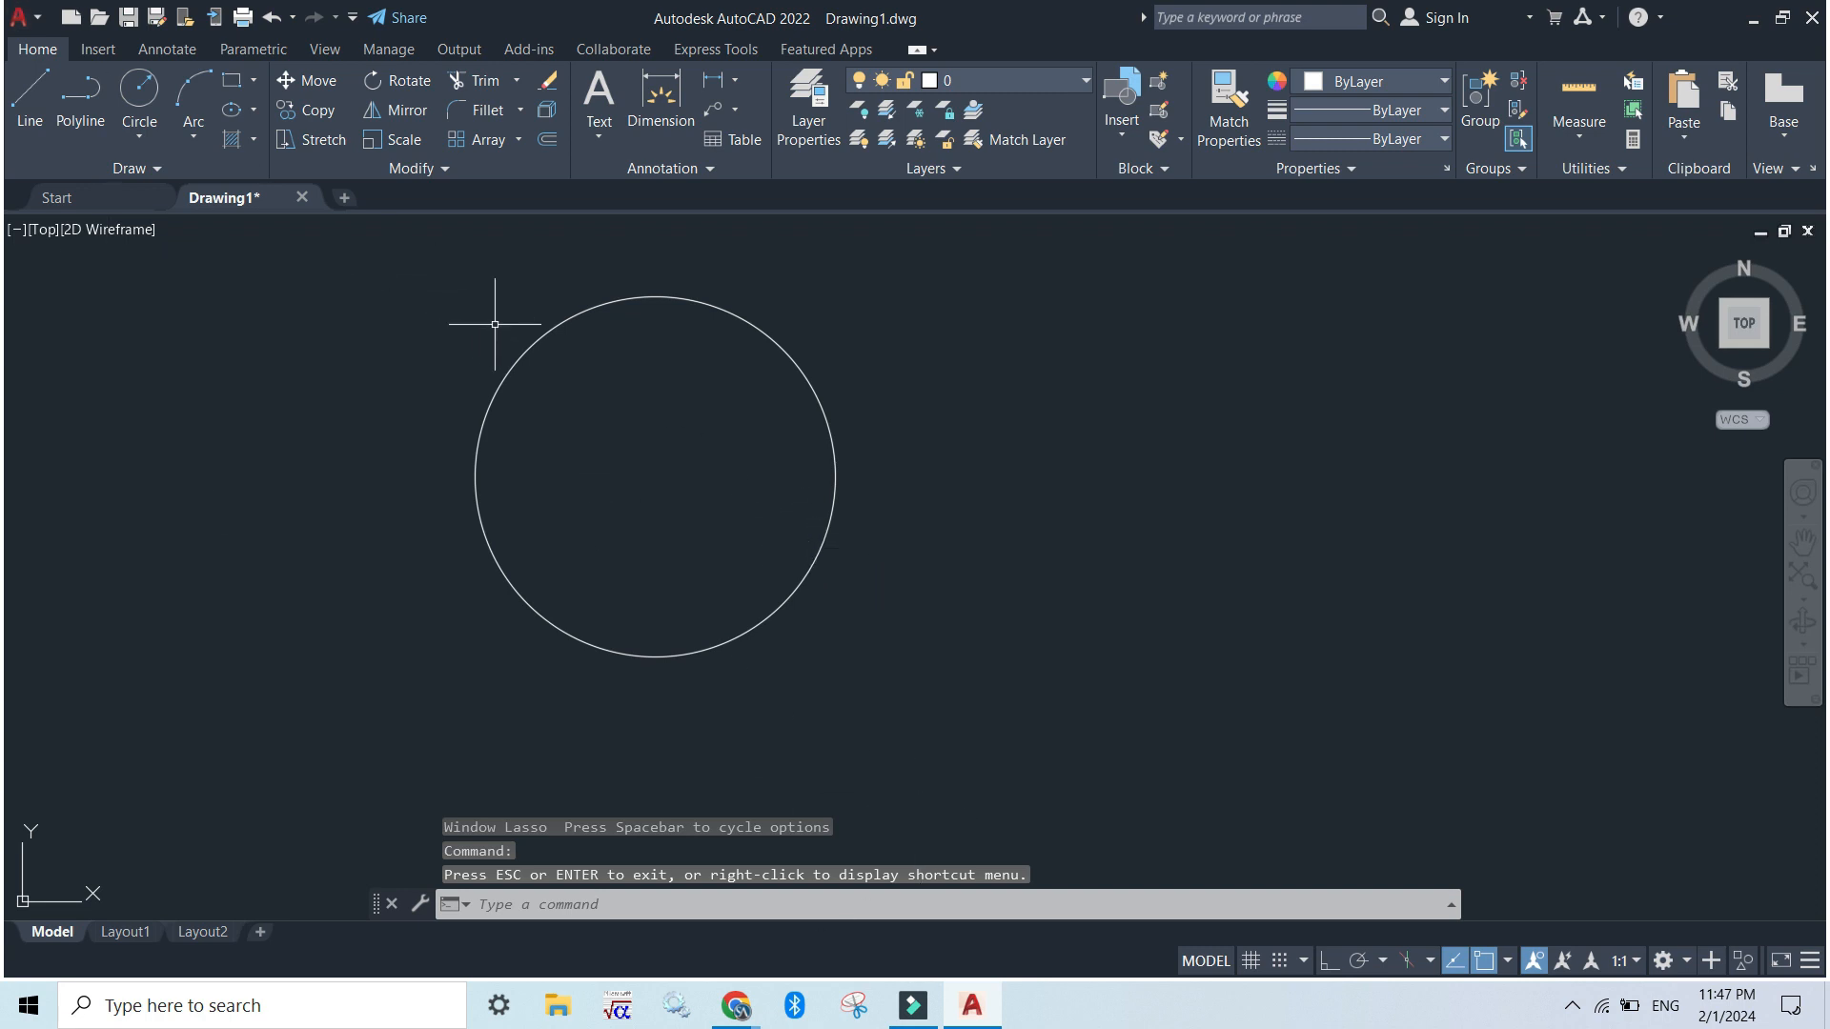
key(F7)
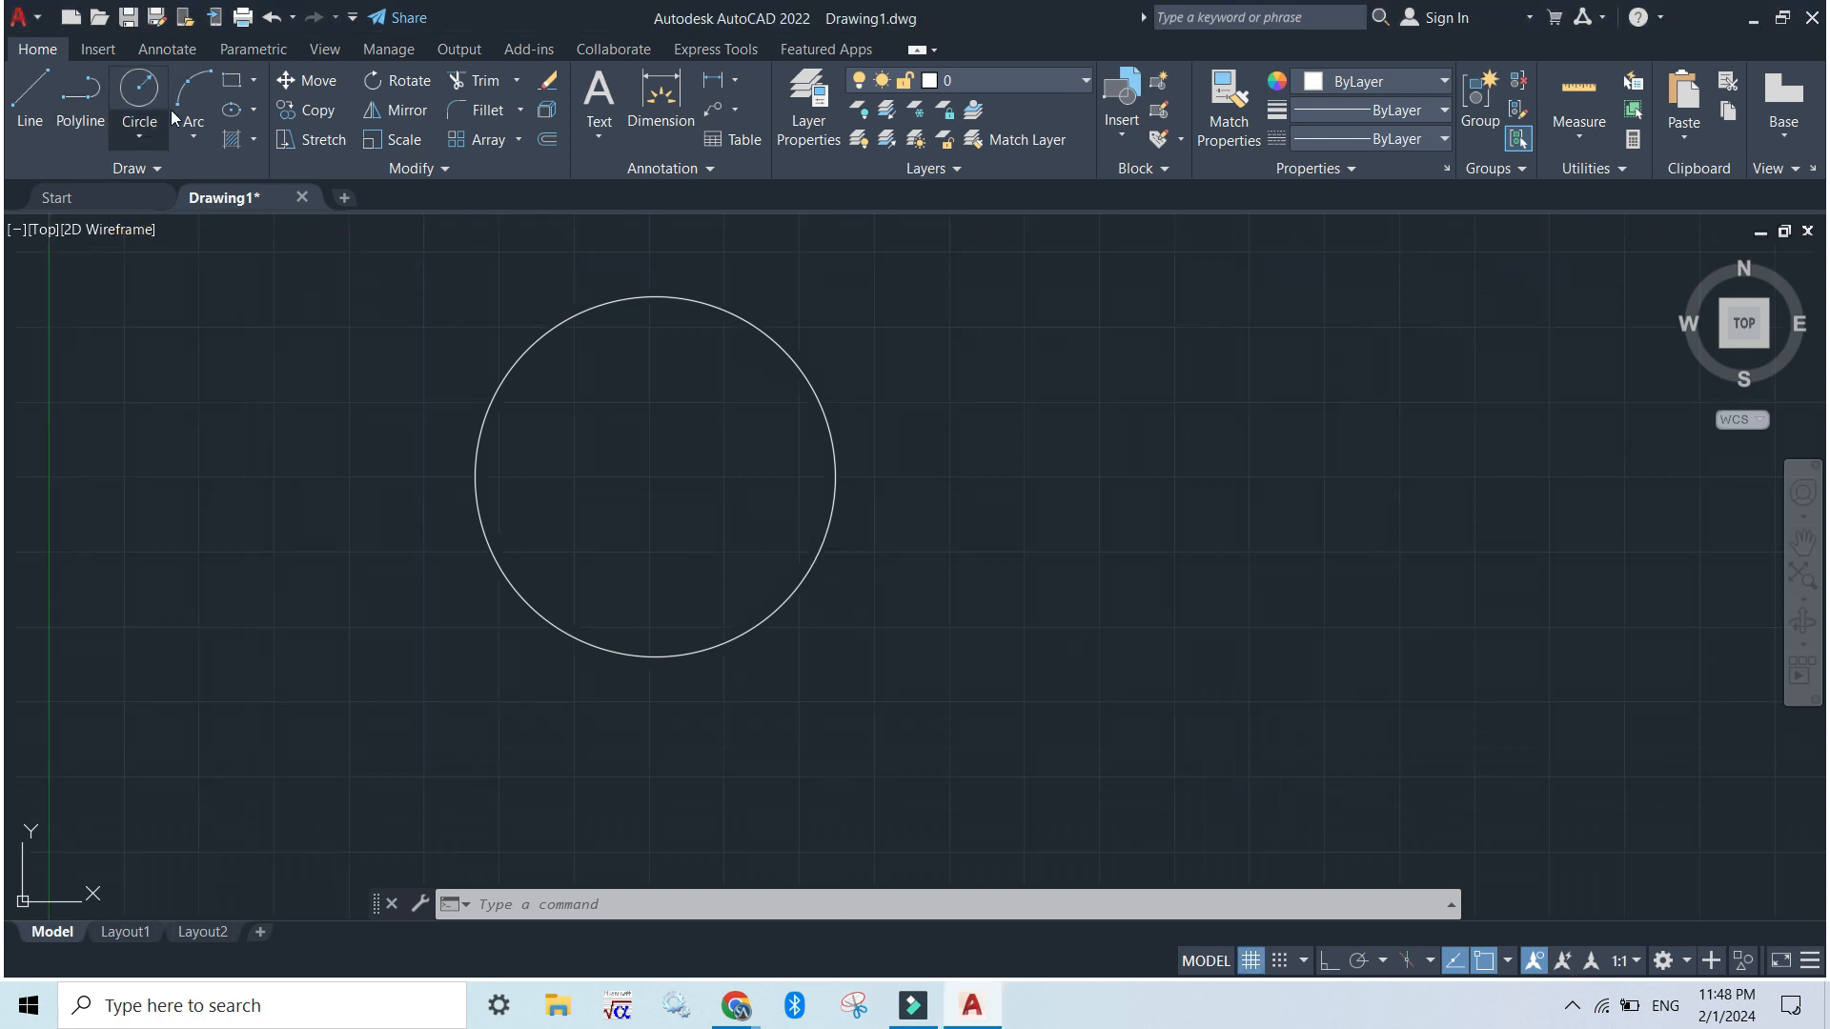
click(202, 89)
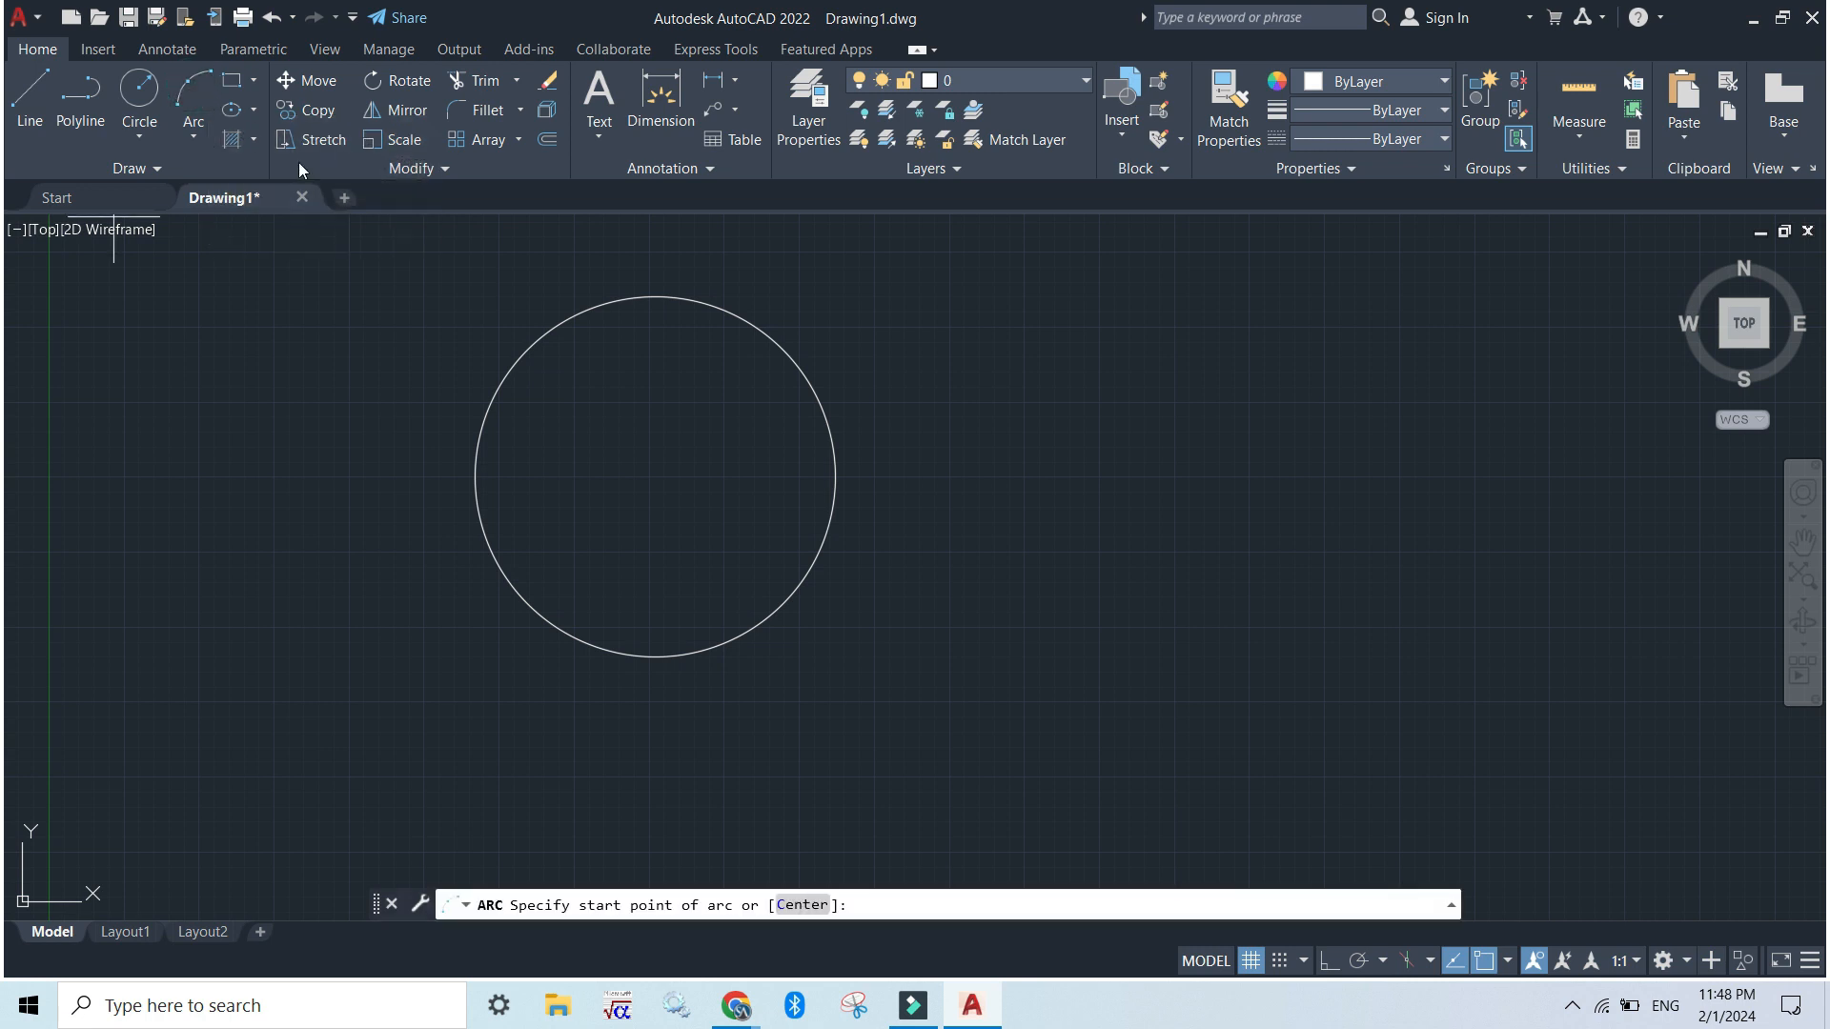
click(950, 405)
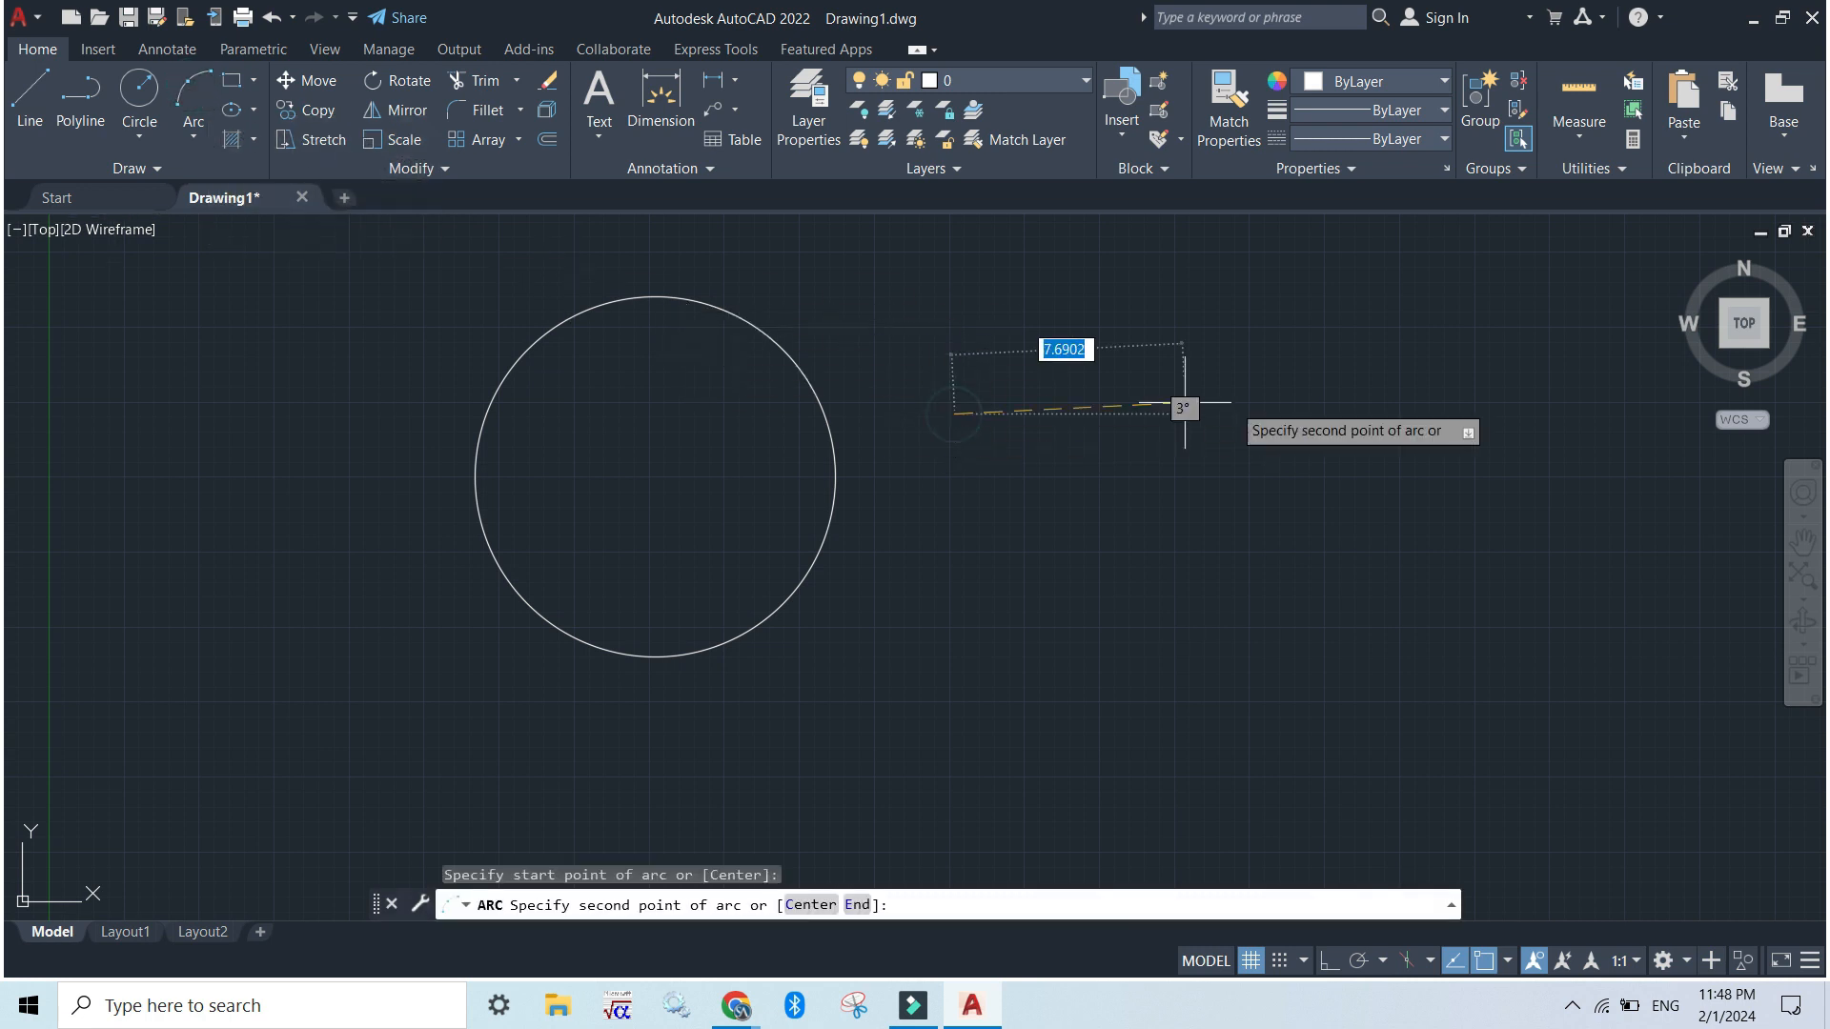
click(1224, 353)
click(1263, 548)
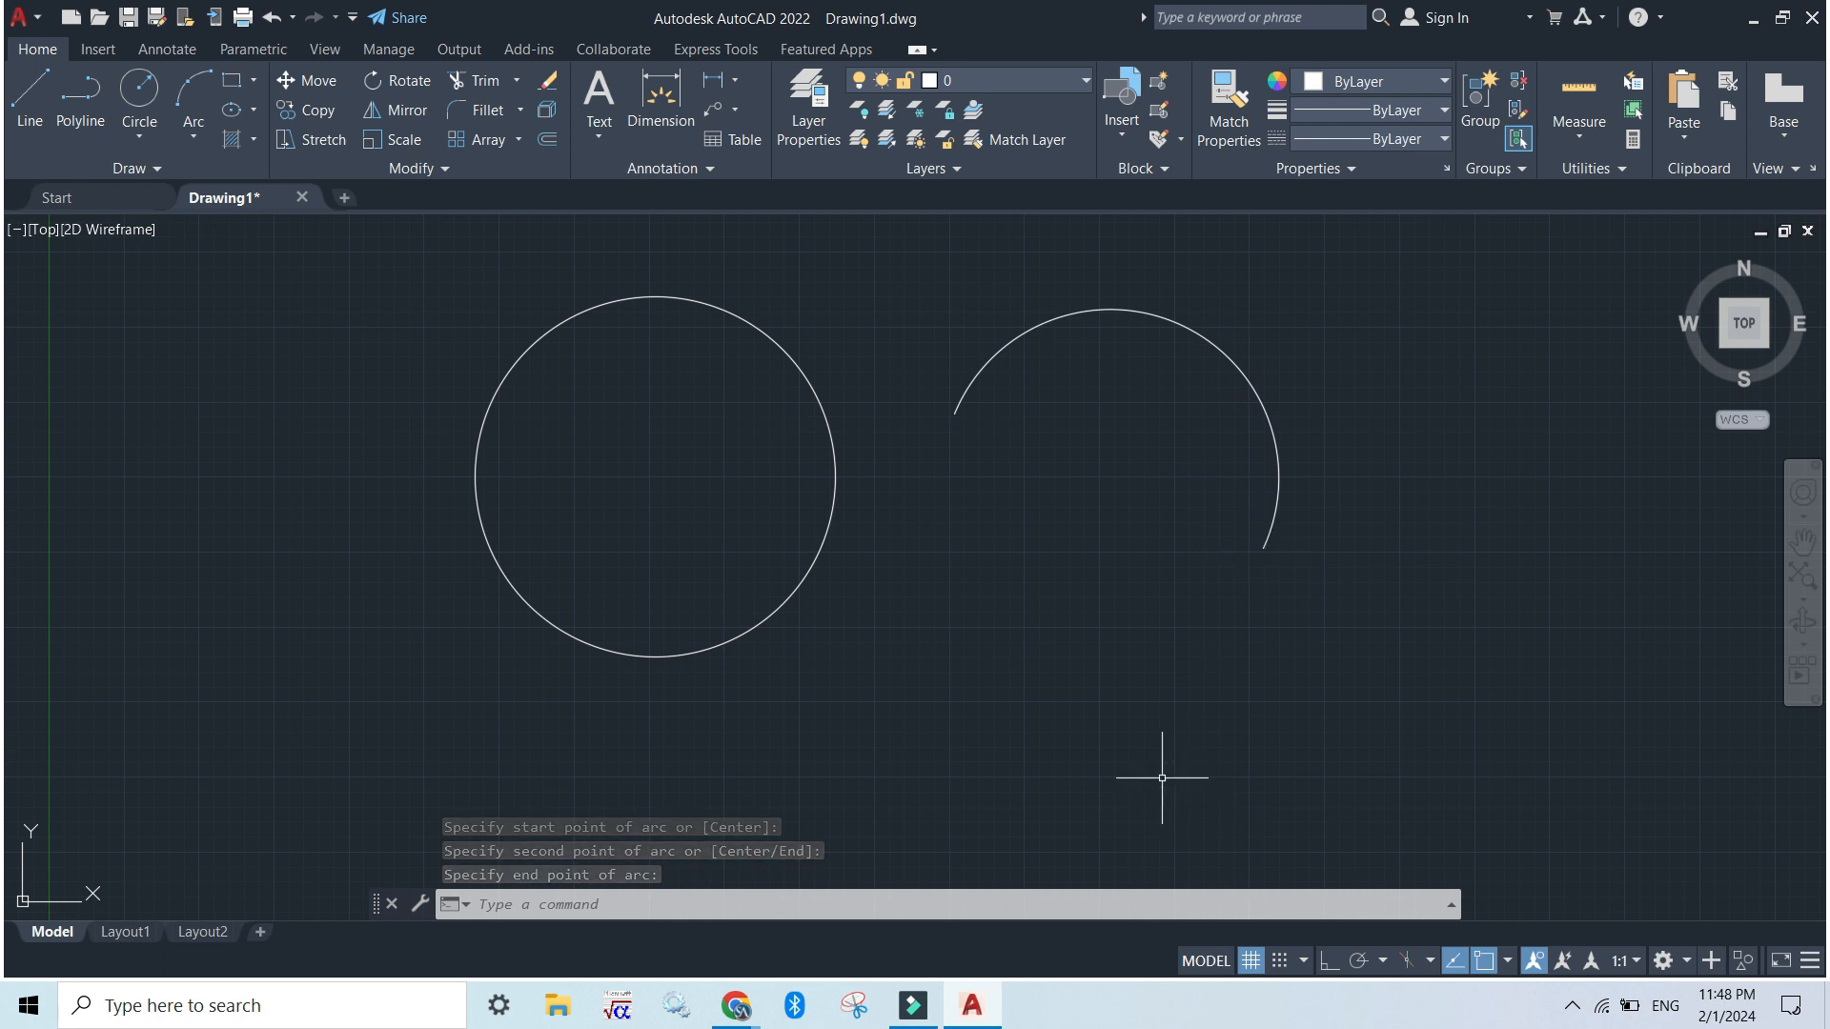
Examine the arc's geometry values in the Properties palette, then close the palette.
click(990, 359)
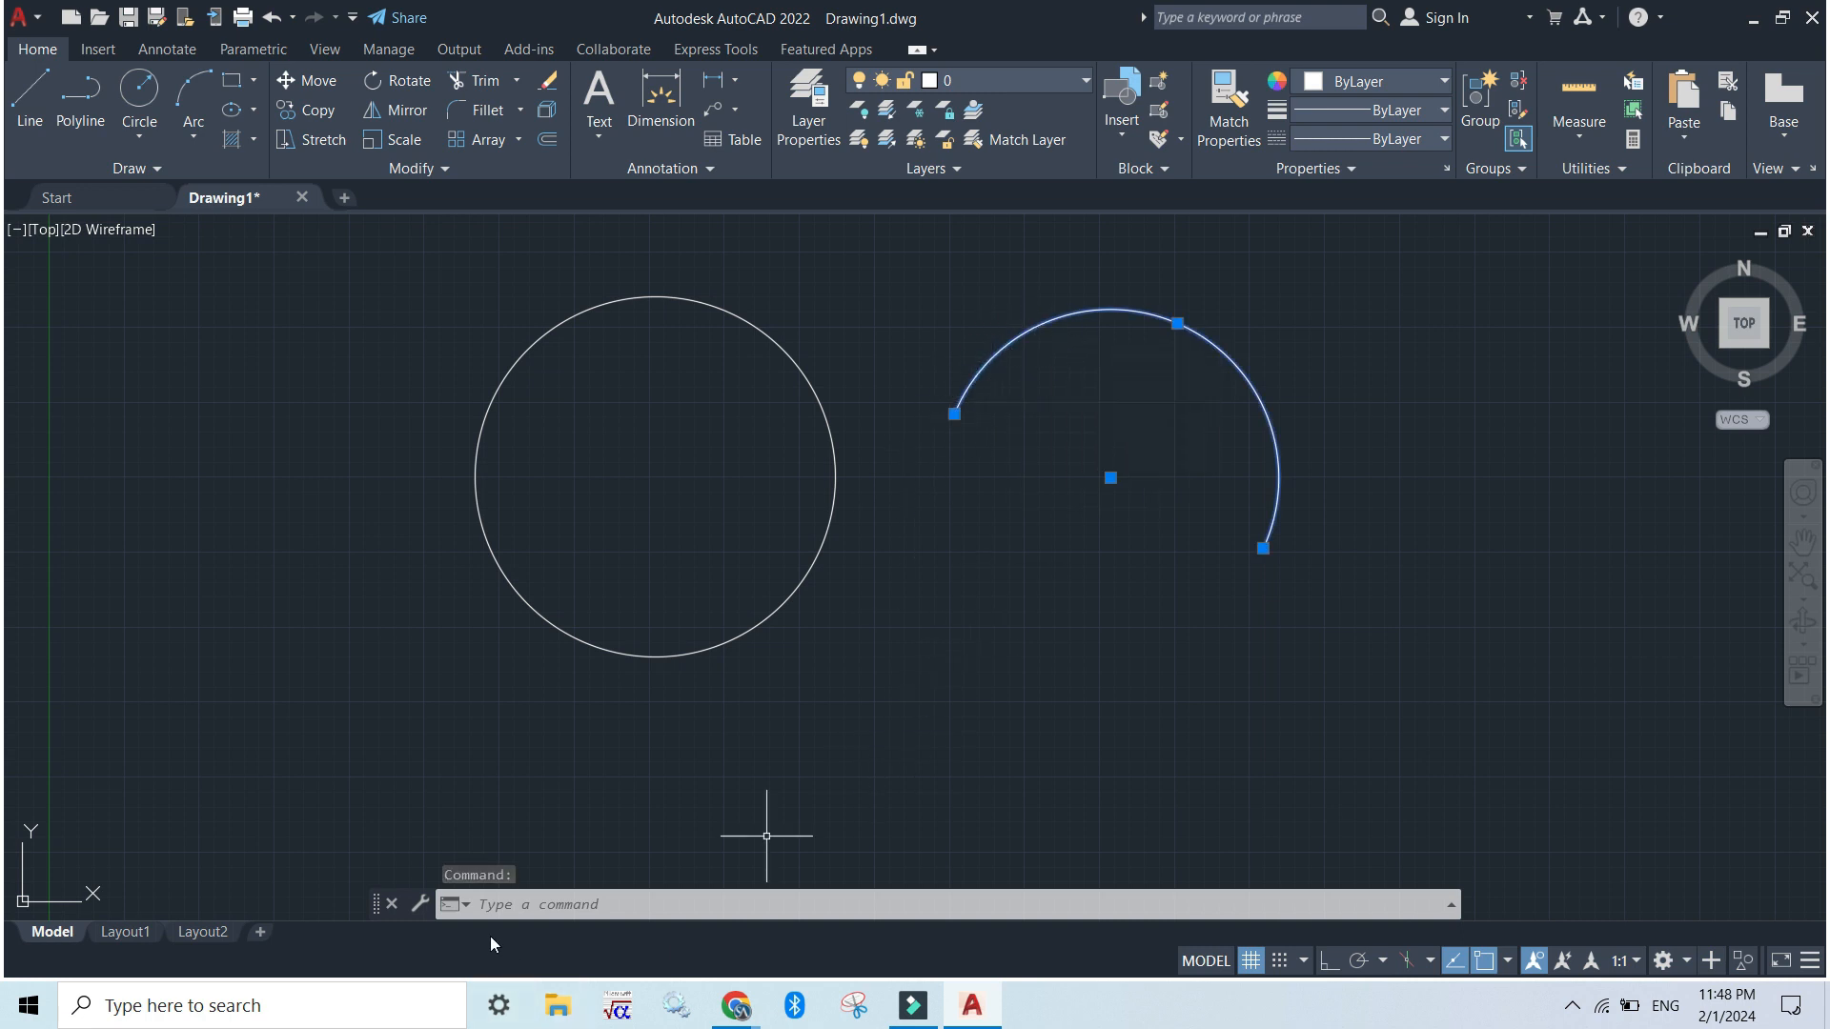
click(505, 901)
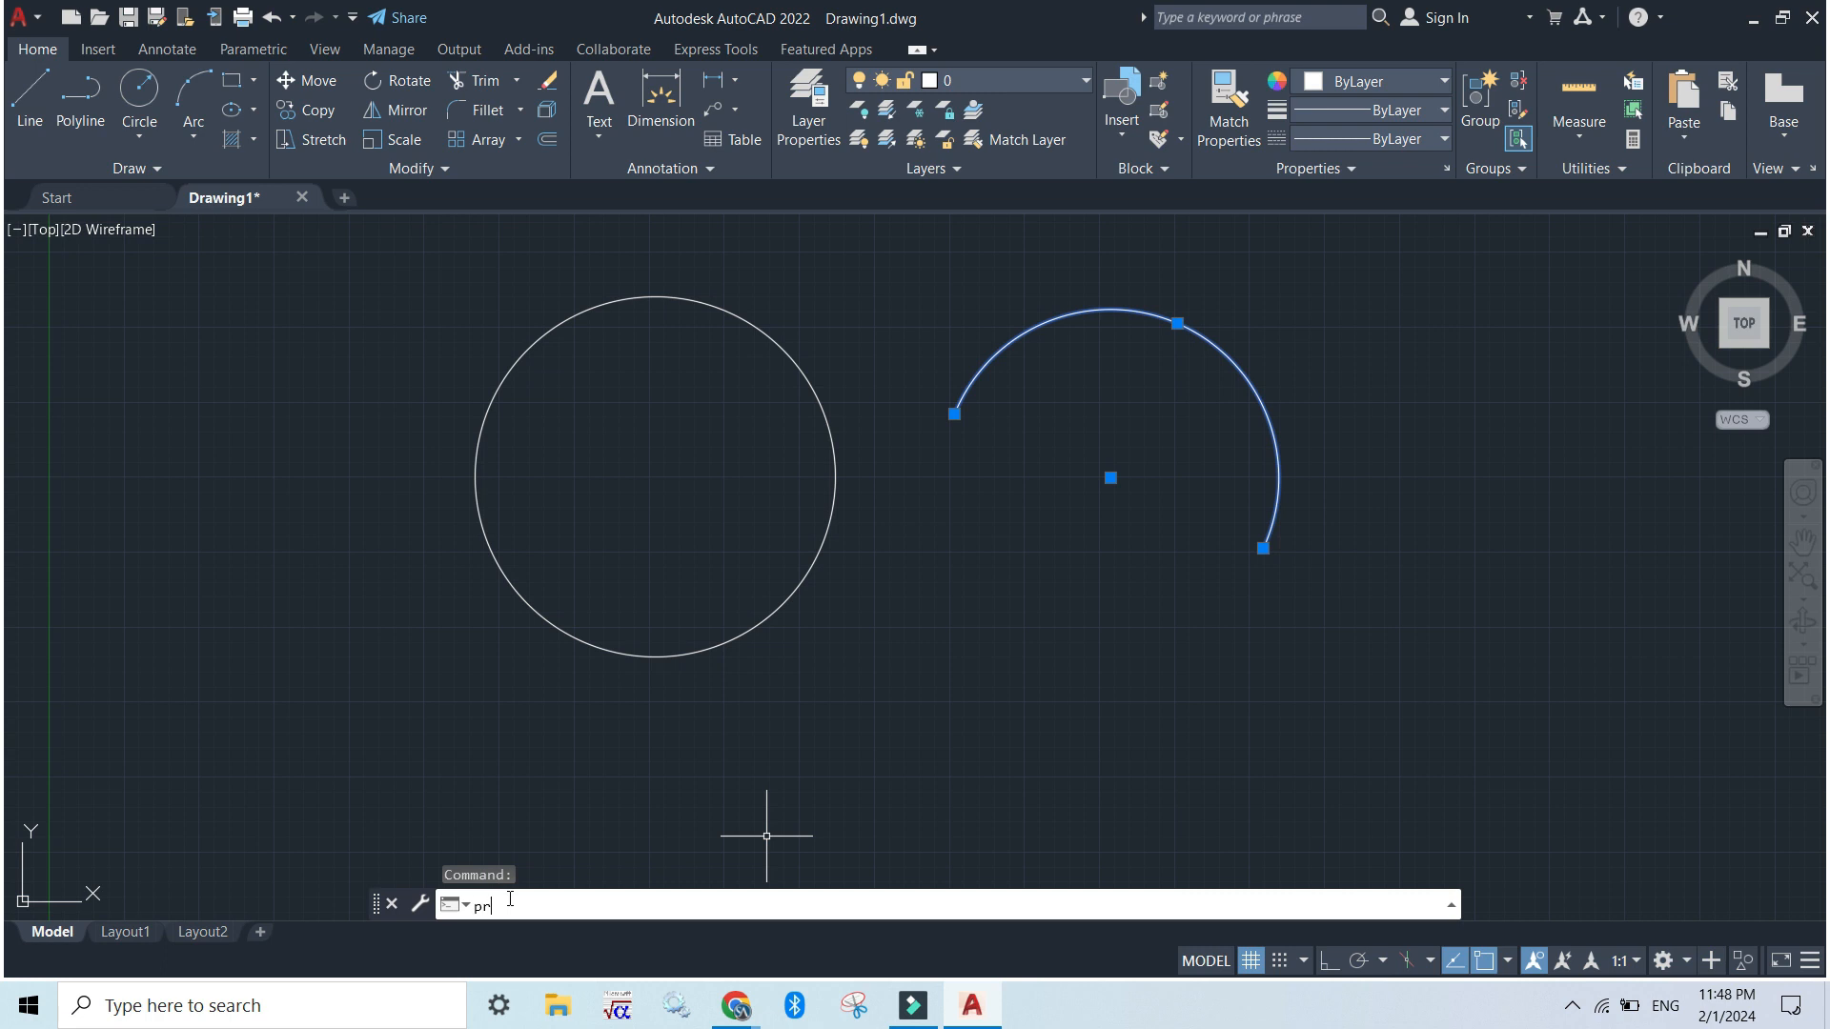
key(Return)
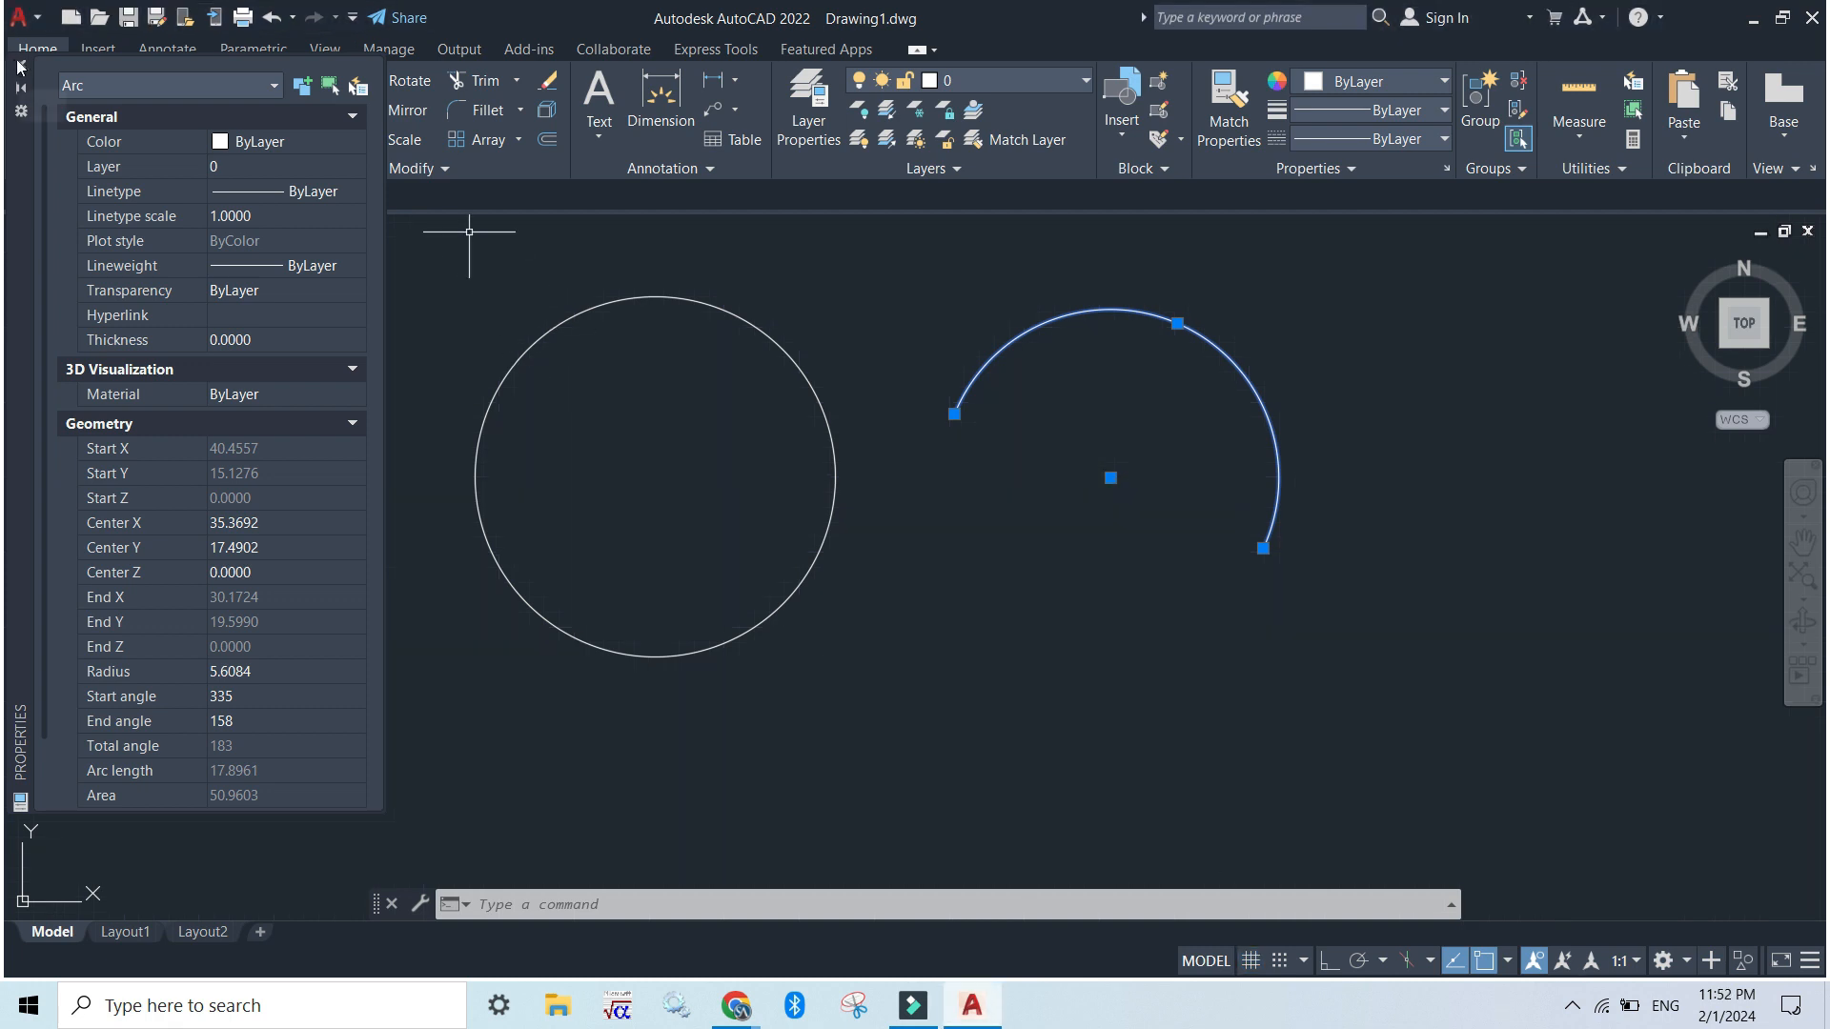
click(19, 66)
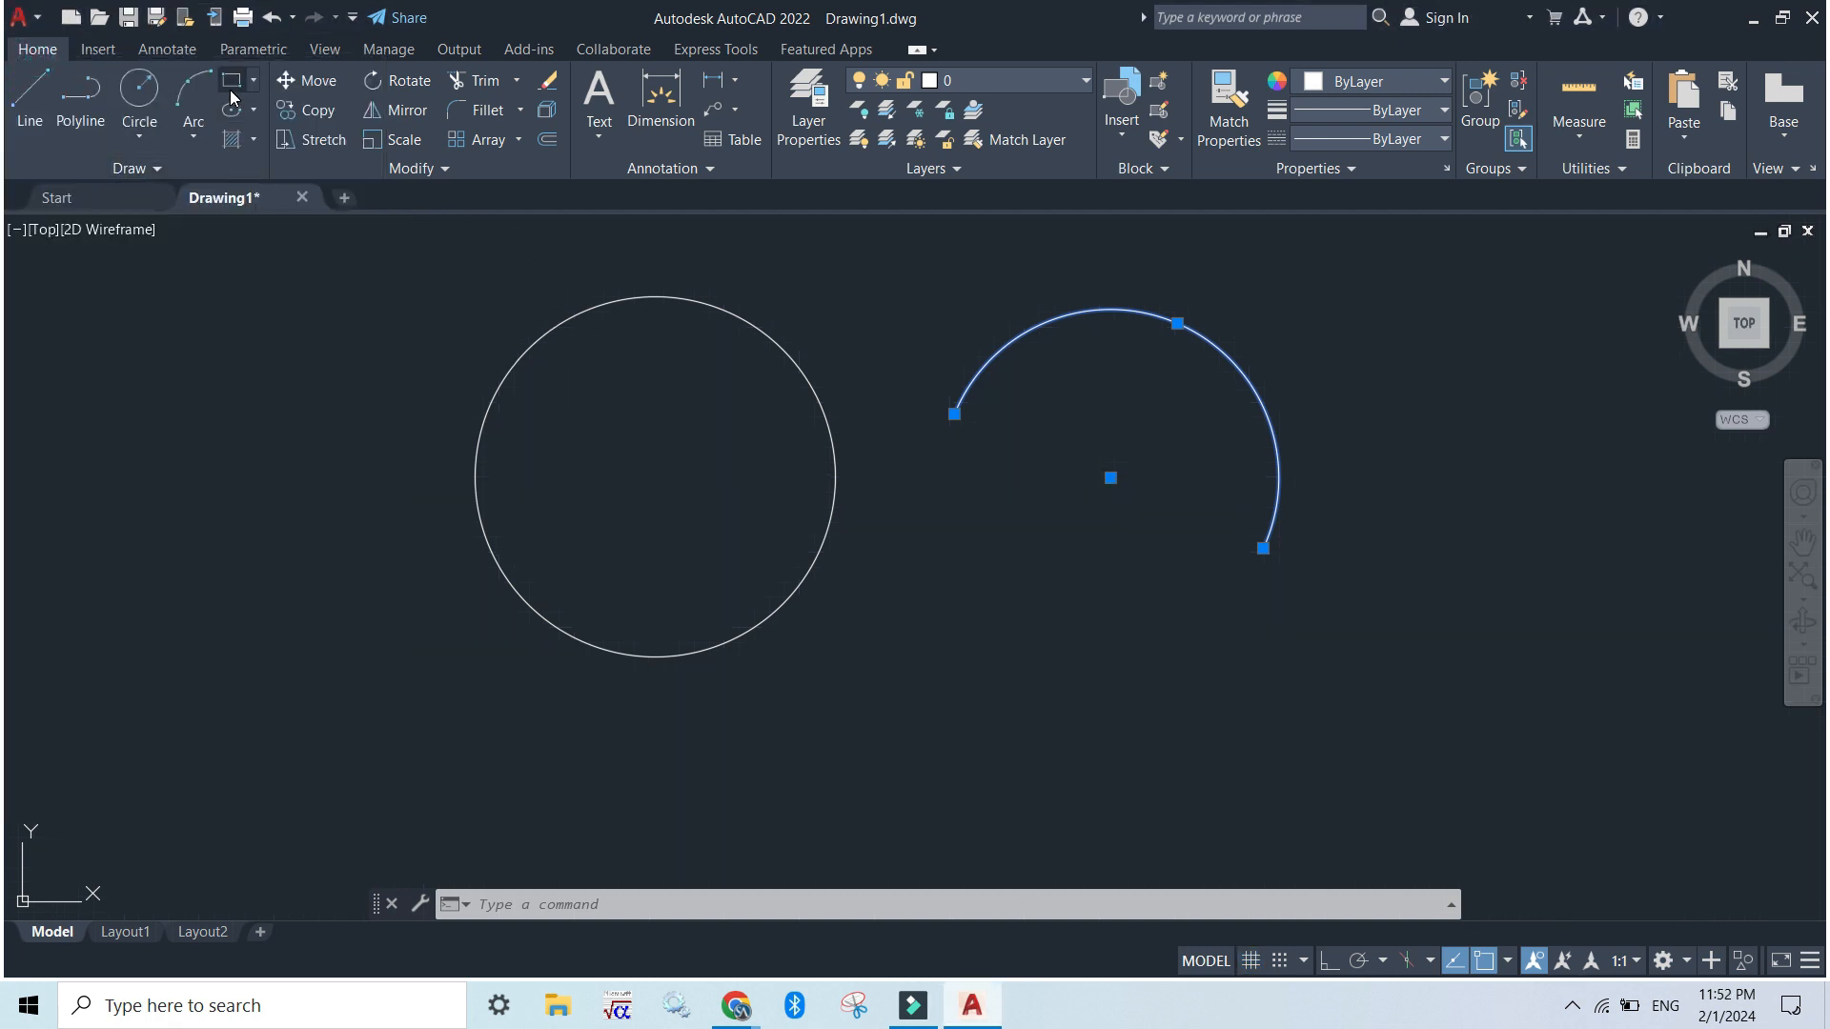
Draw a wide rectangle below the arc, with its upper edge crossing the arc's lower right end.
click(556, 905)
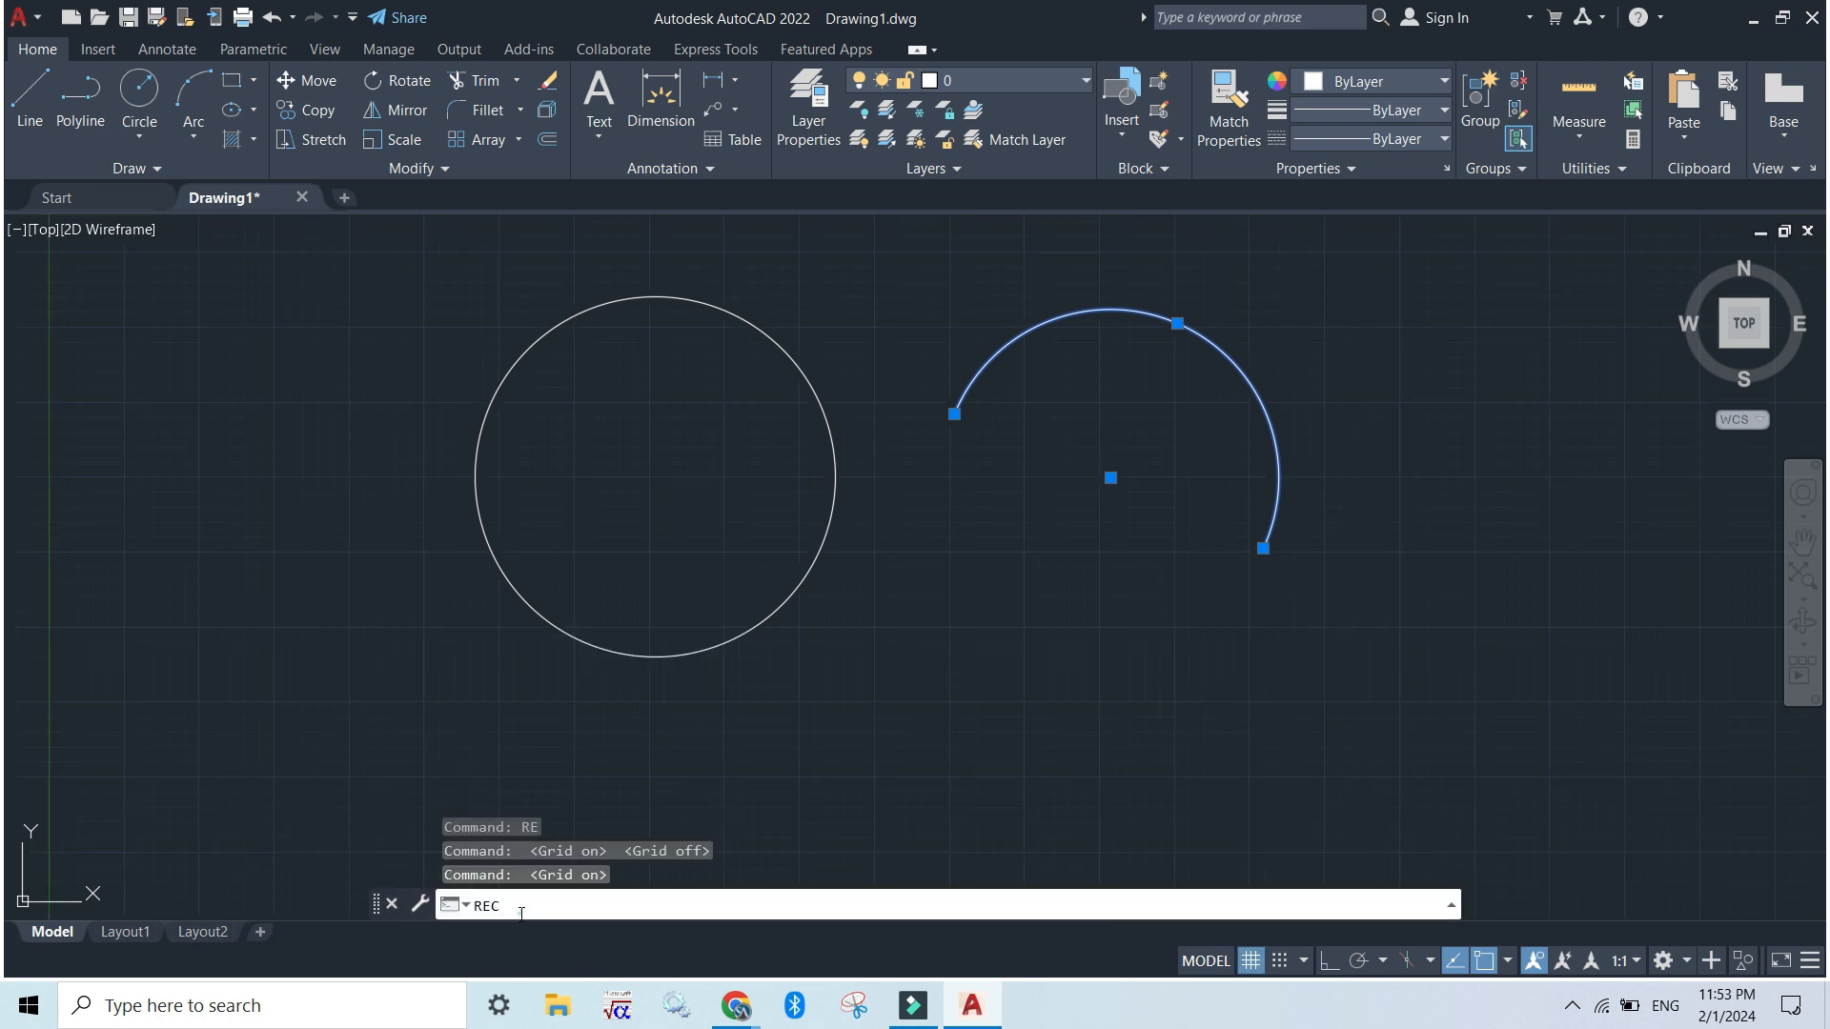
click(522, 913)
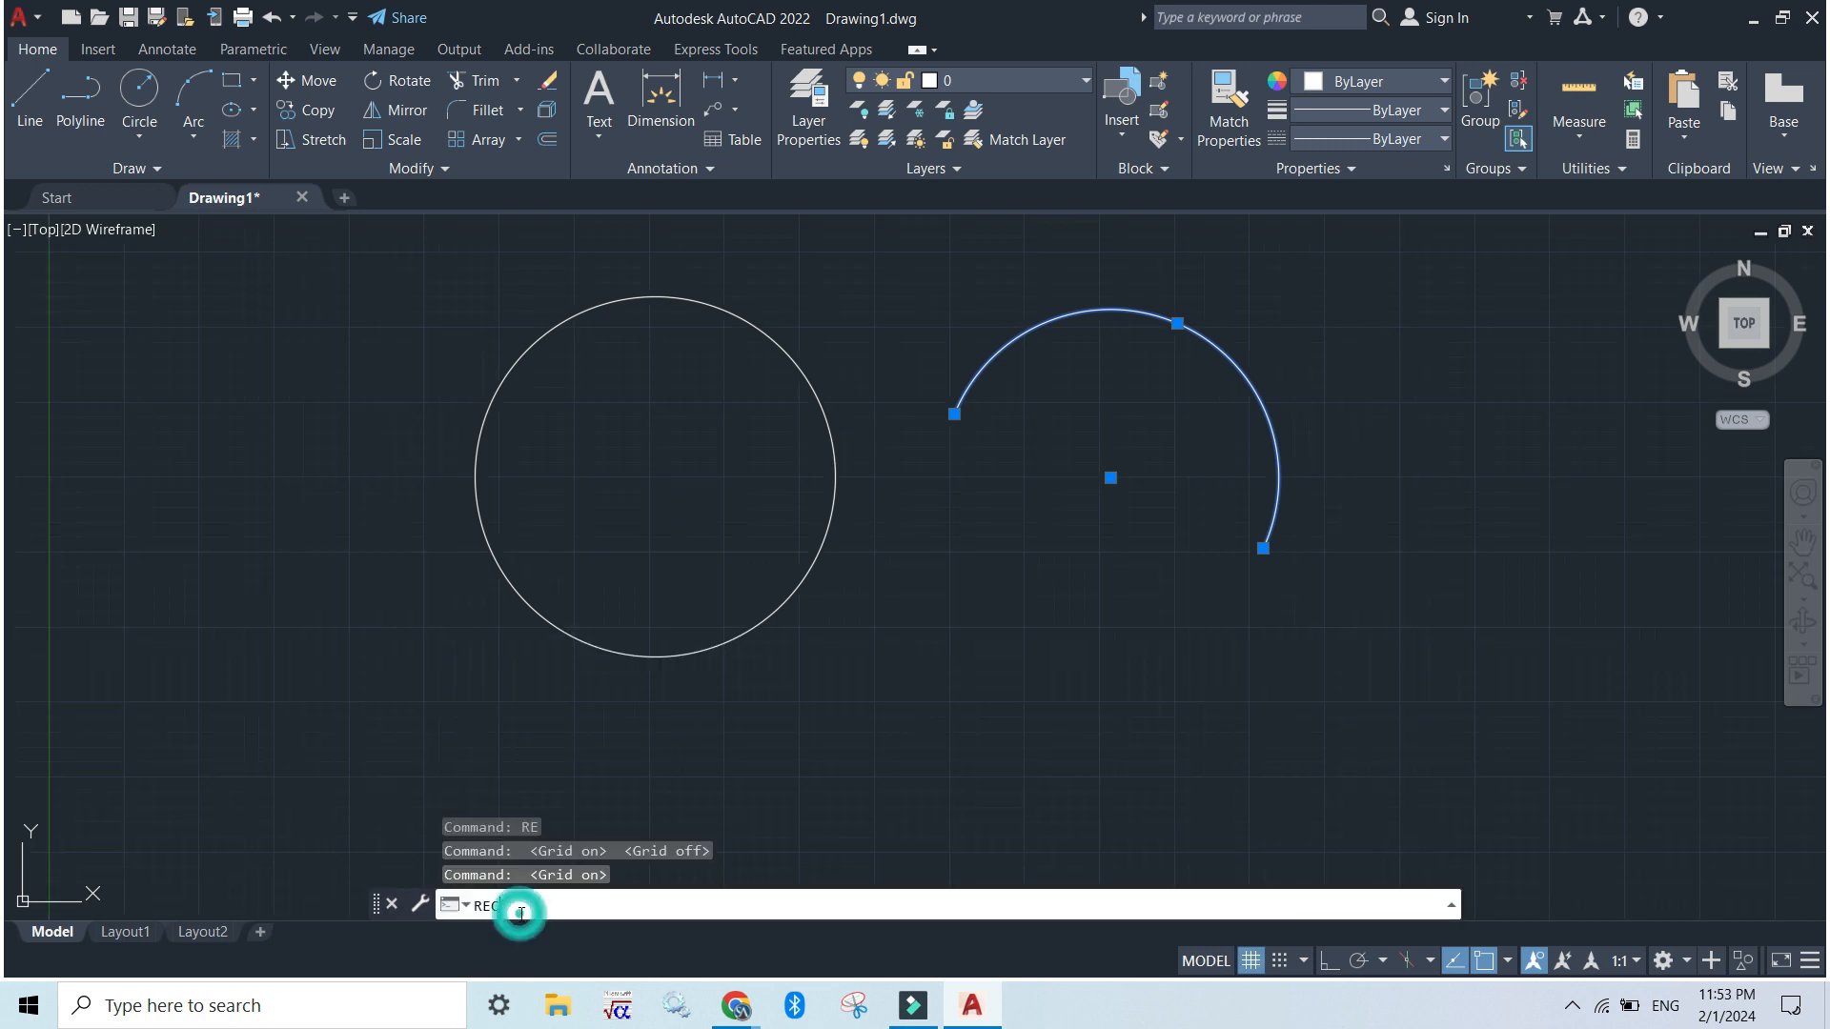
key(Return)
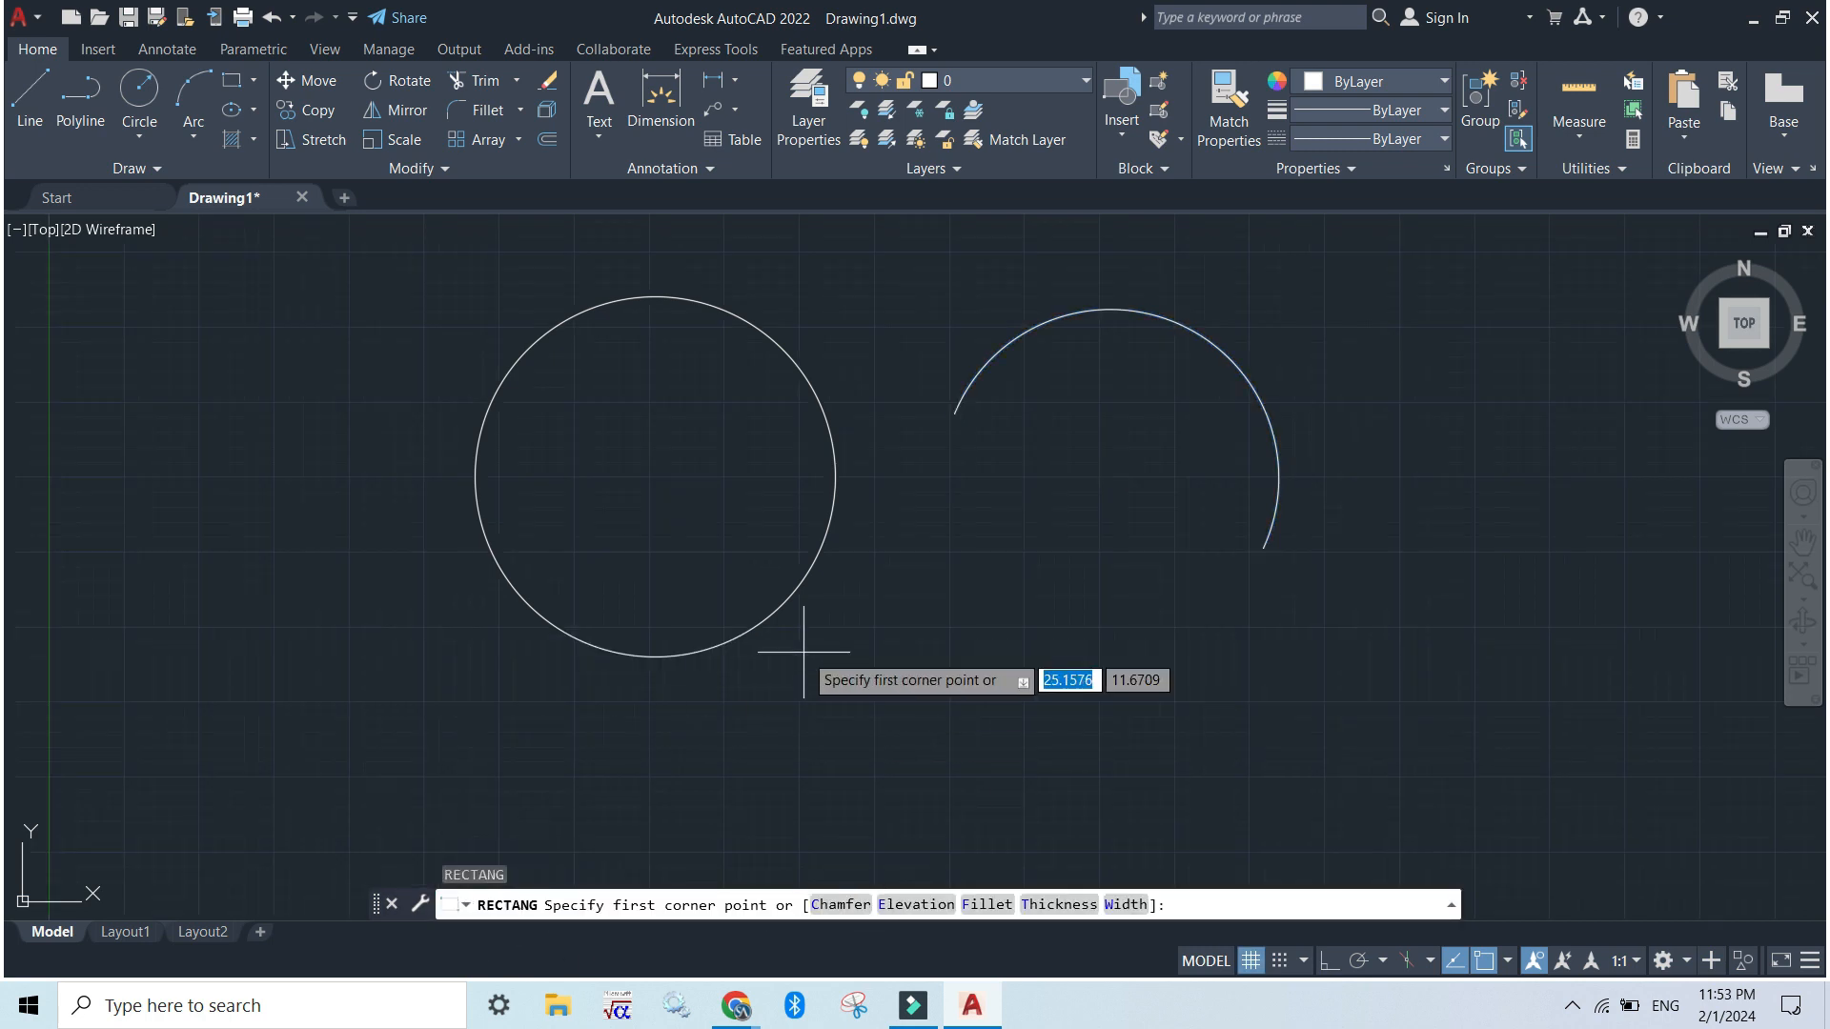
click(915, 515)
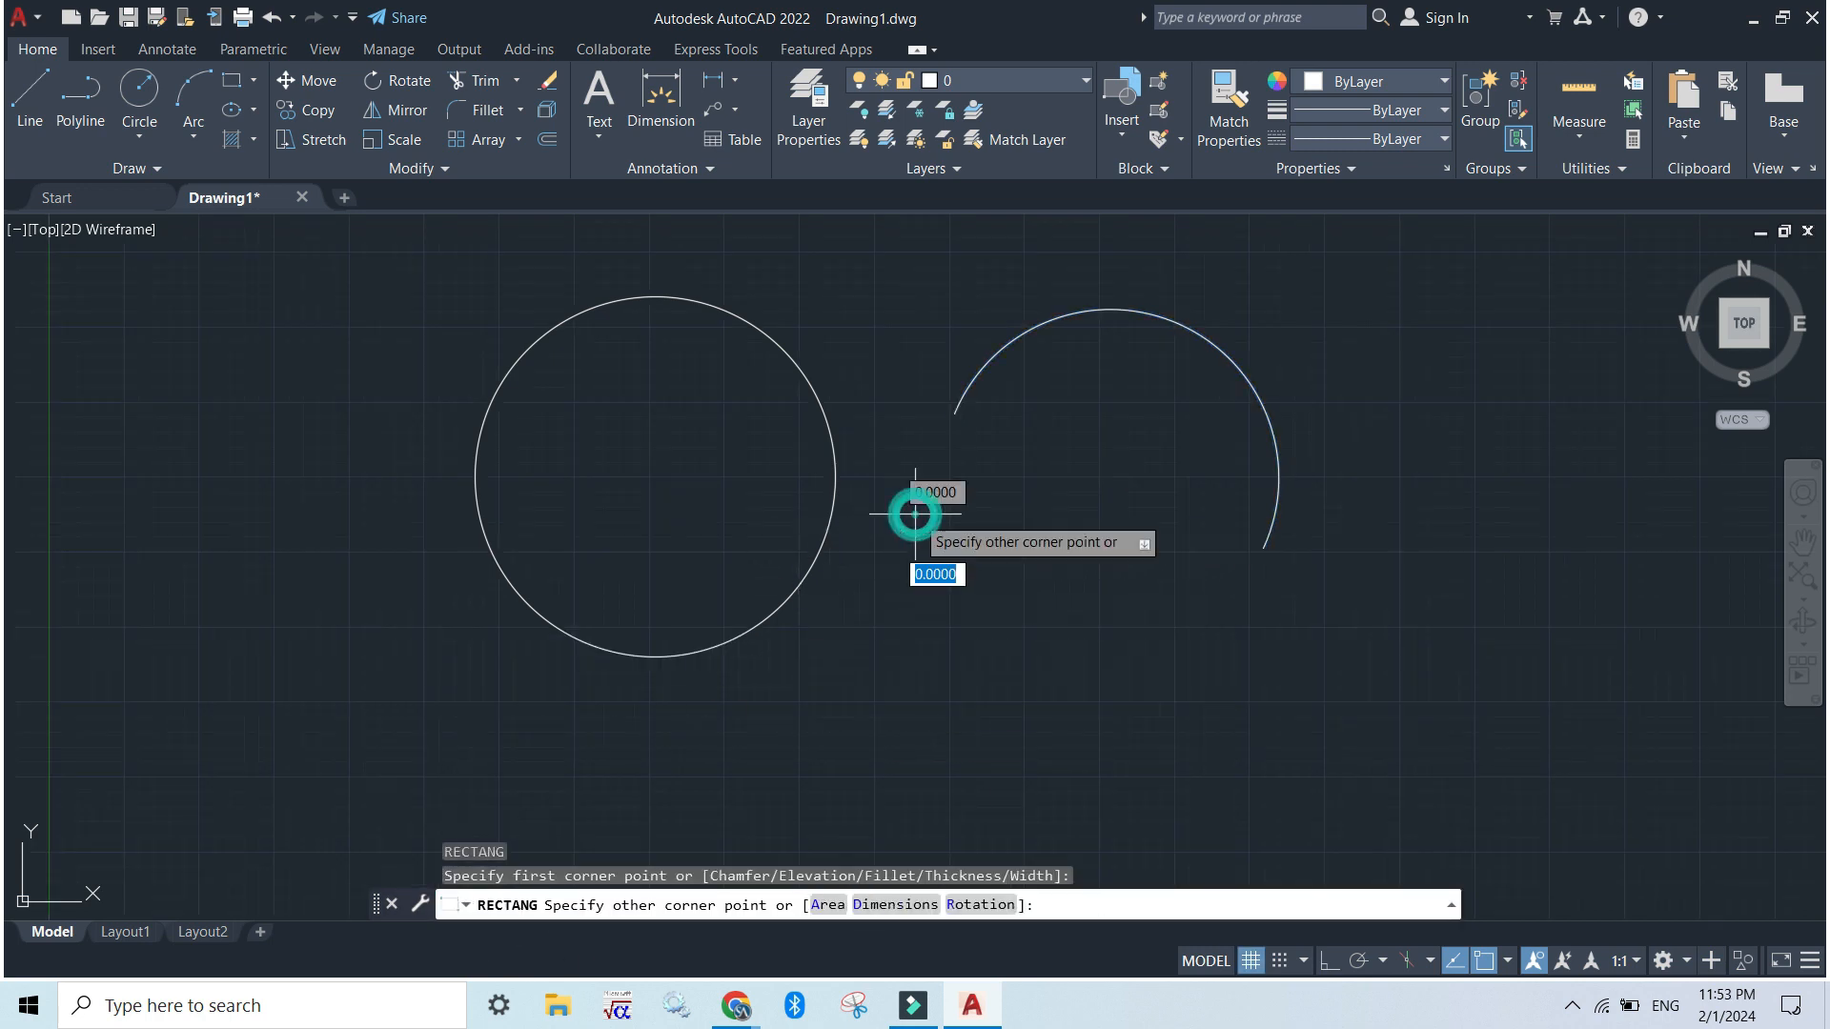
click(1350, 774)
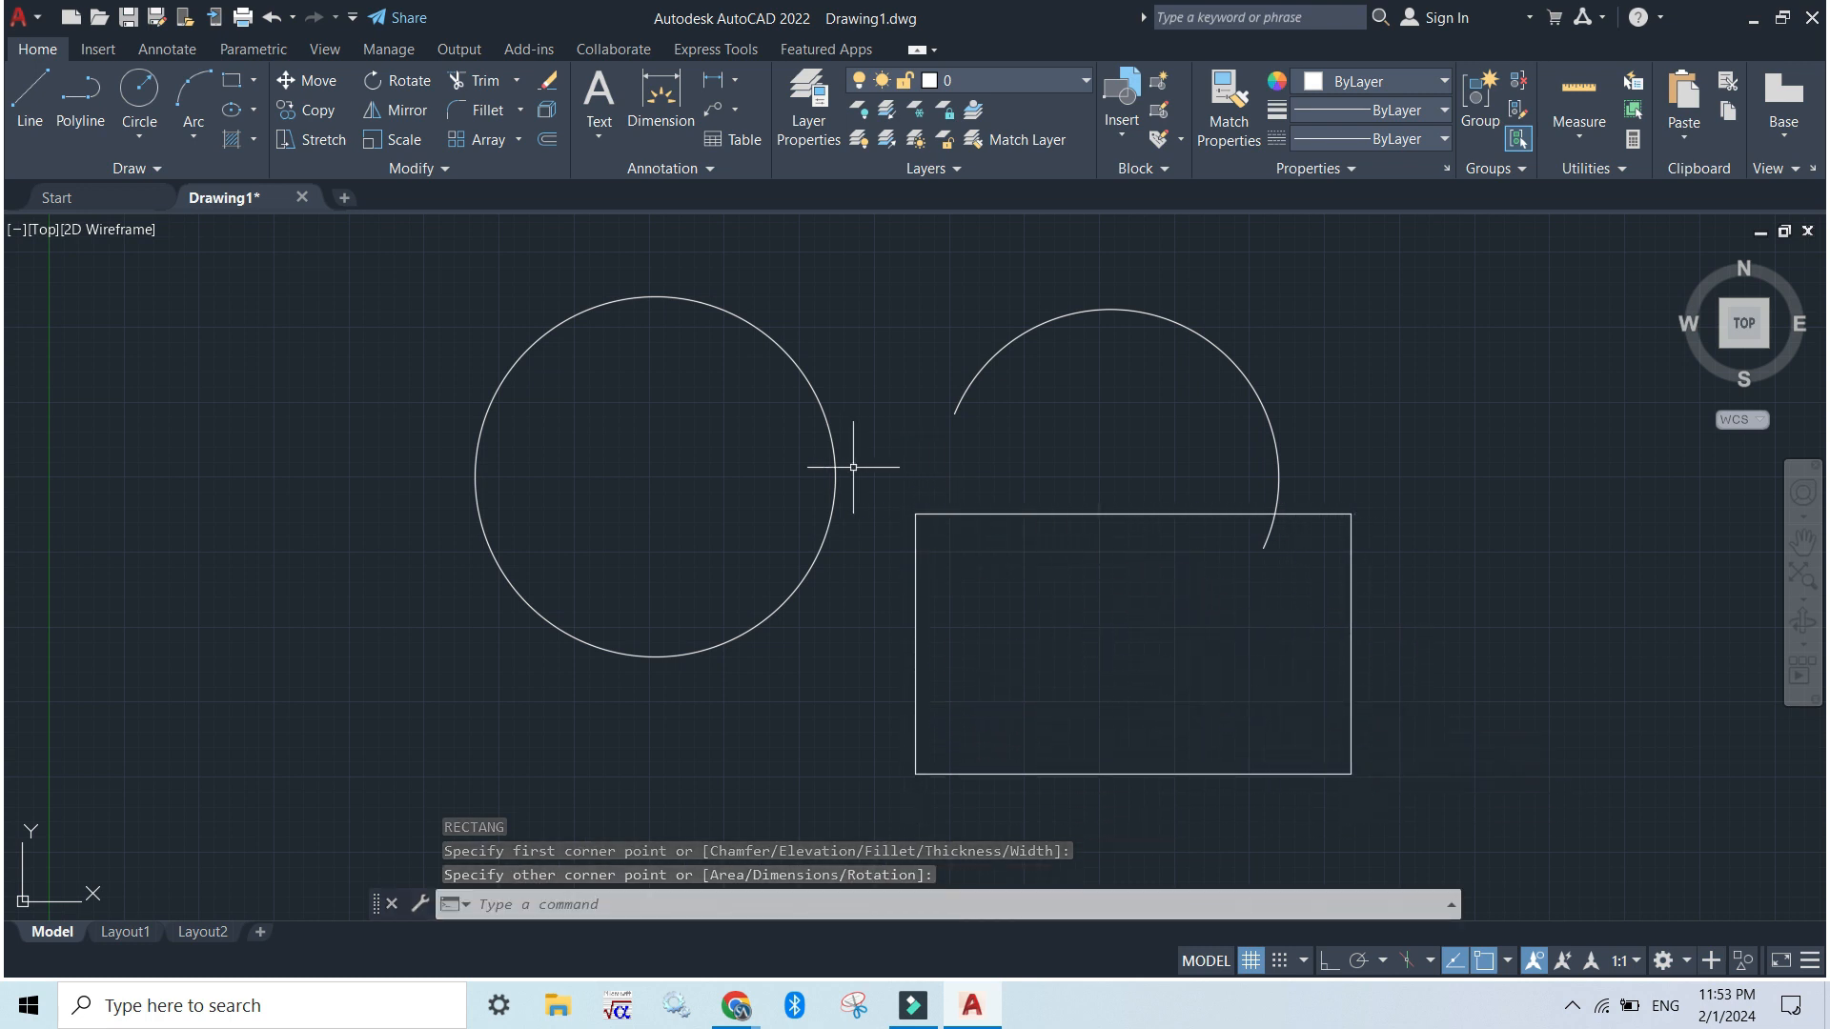
Draw a flat horizontal ellipse by its center, lower left of the circle, with a long half-axis of about 12.7.
click(238, 113)
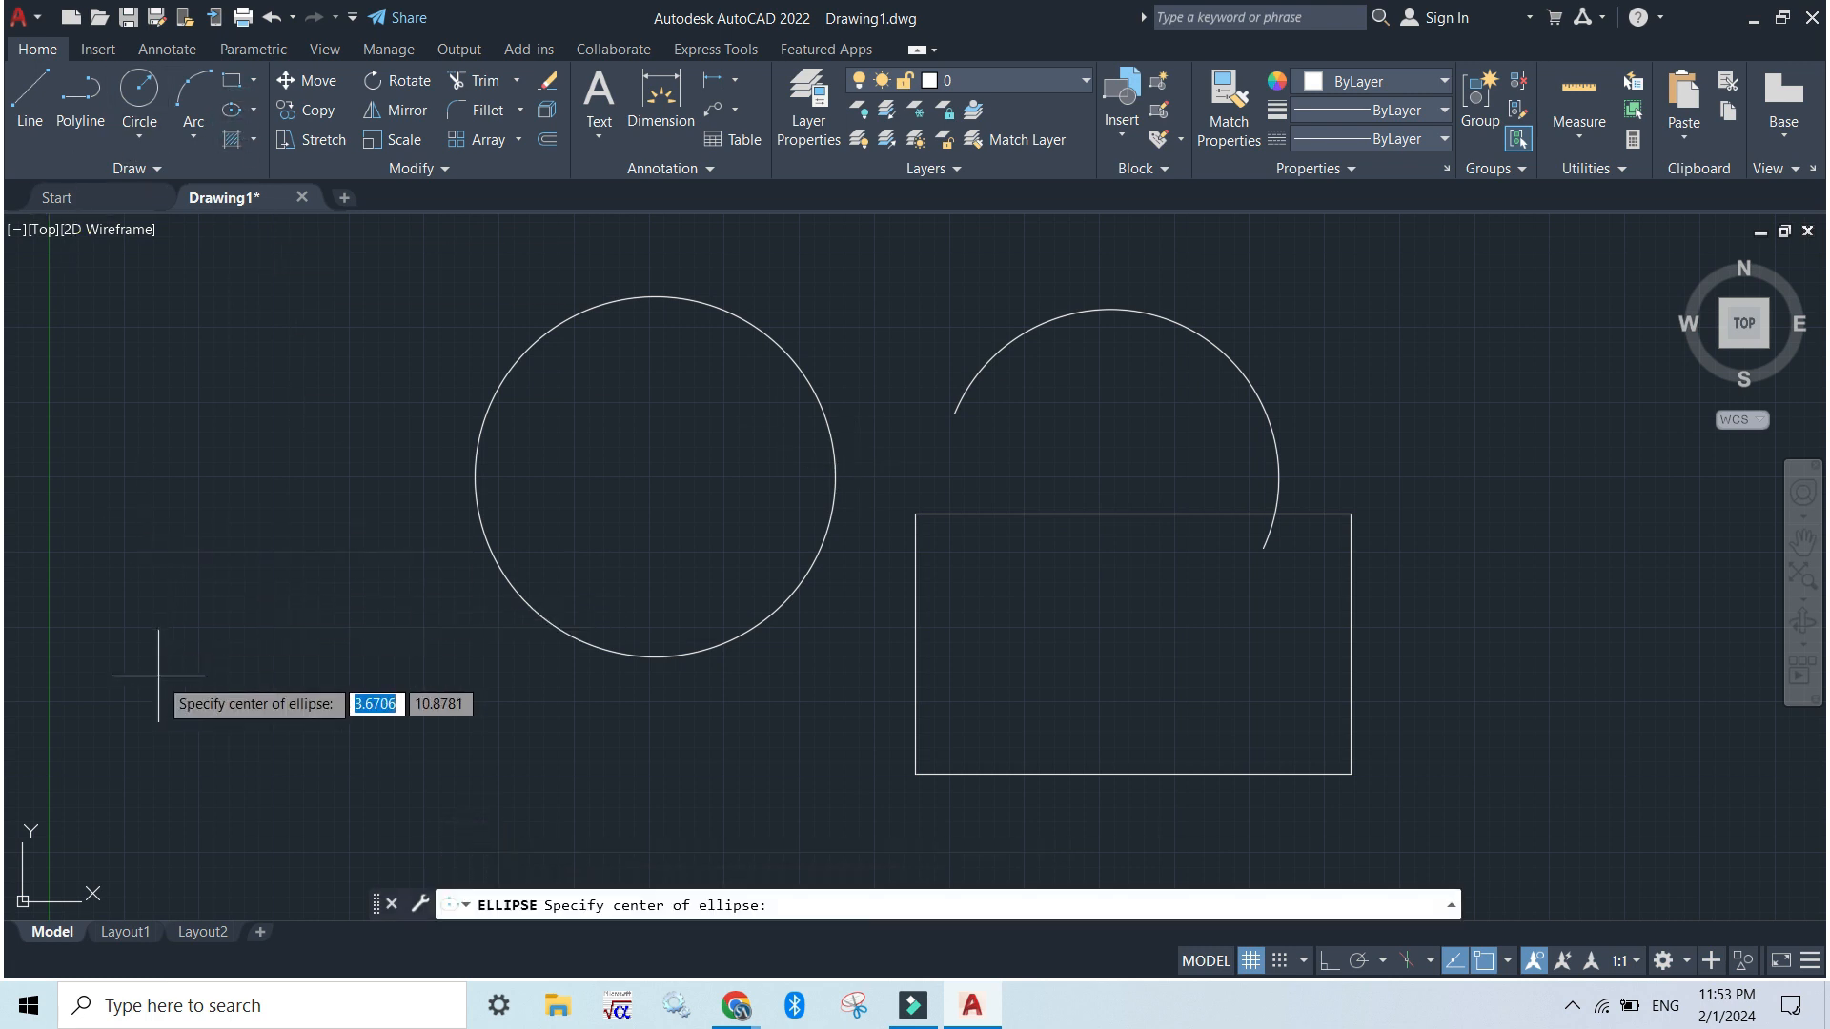
click(93, 667)
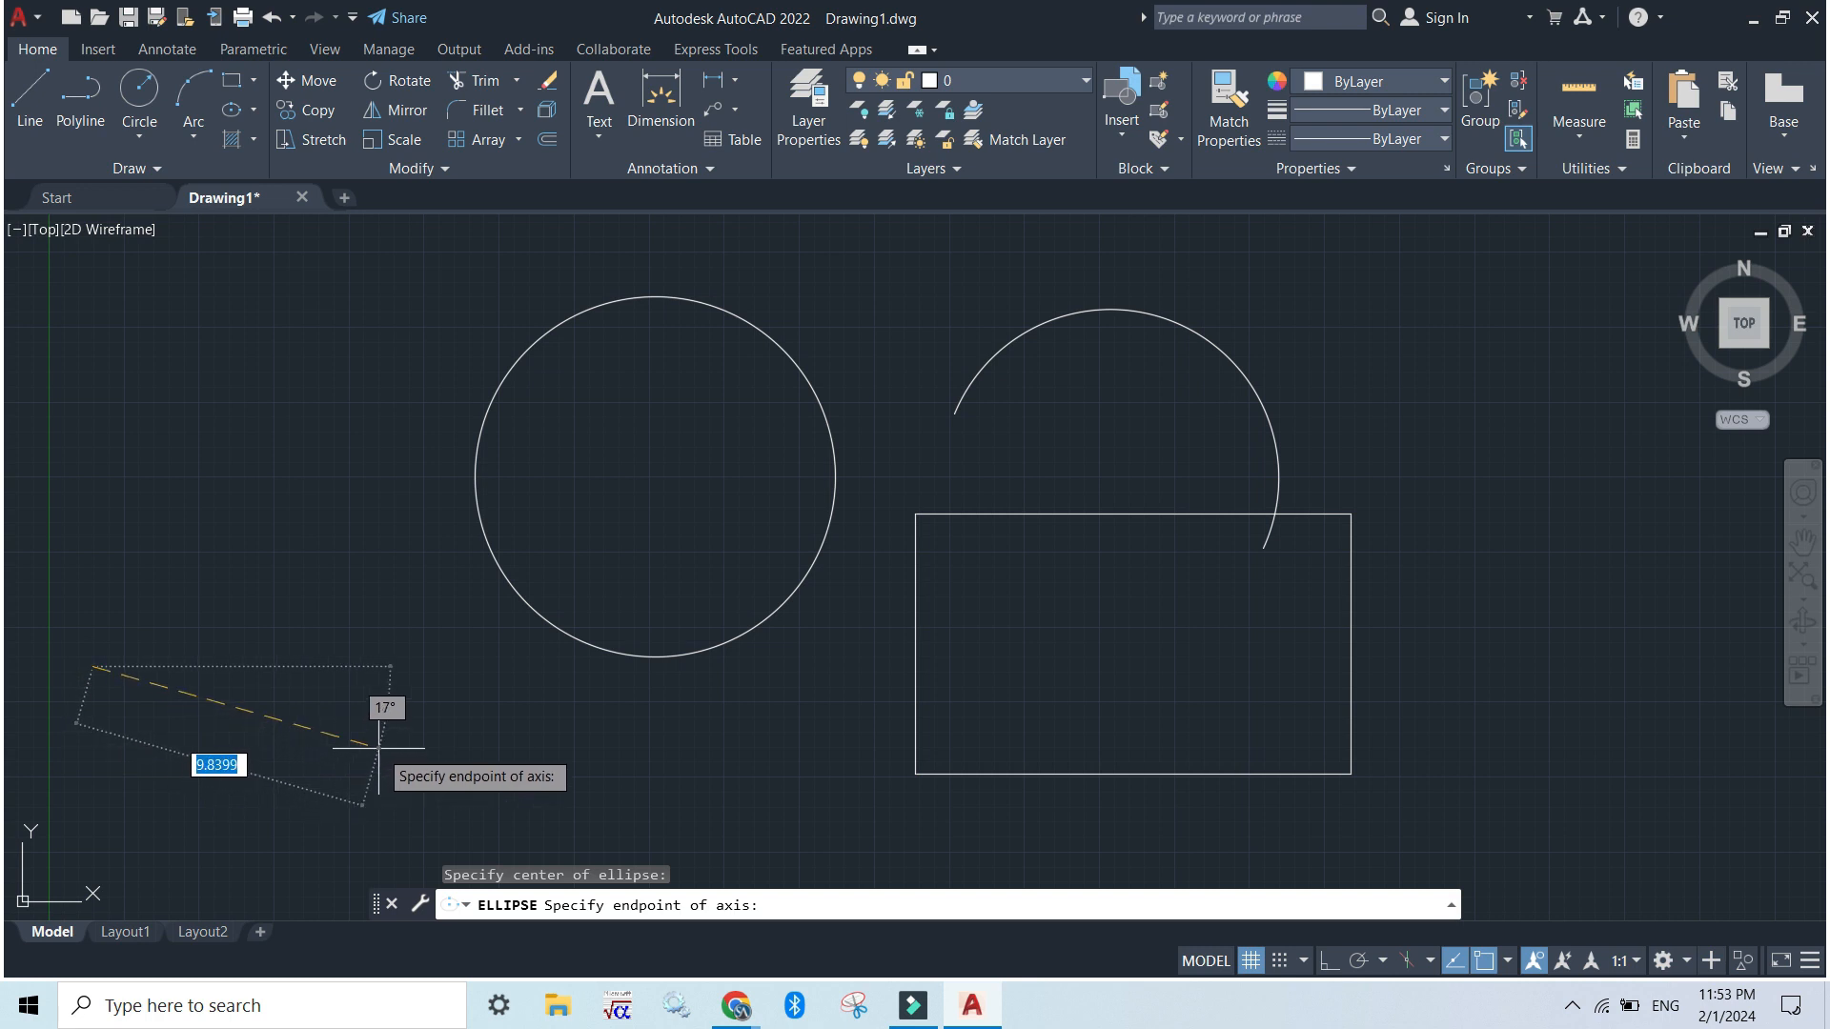
click(475, 661)
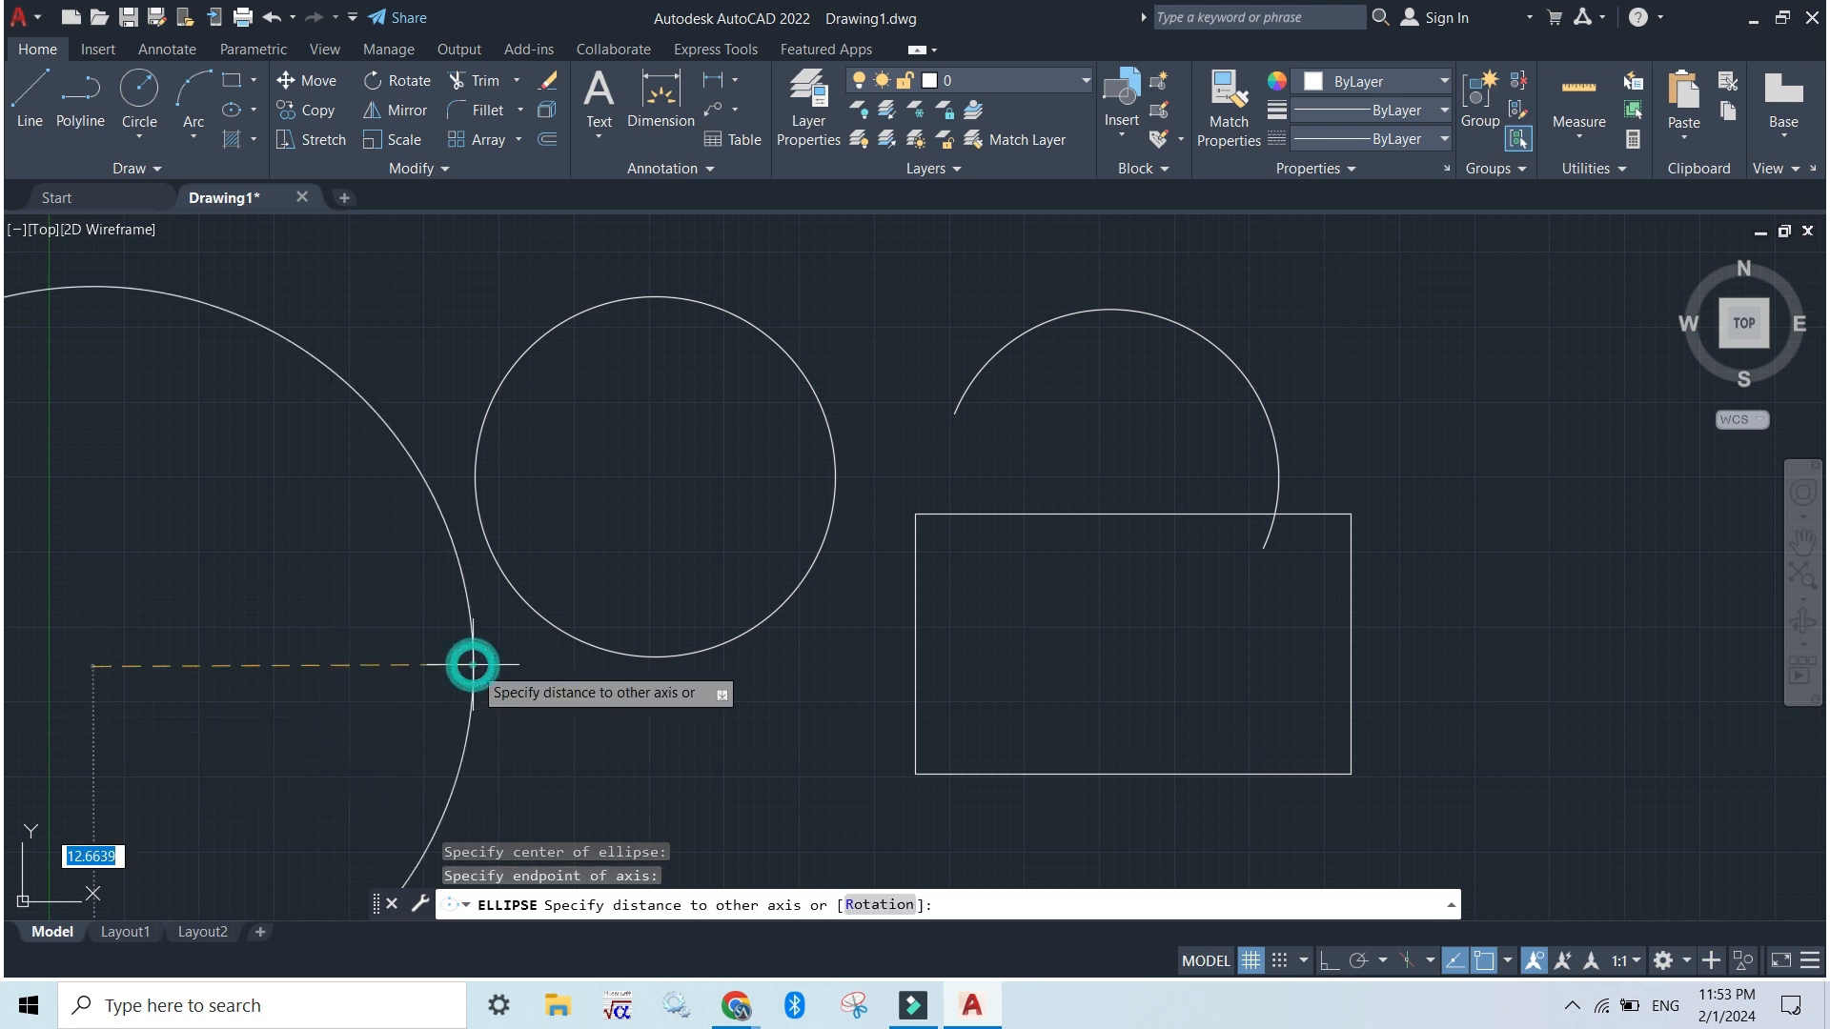
click(160, 641)
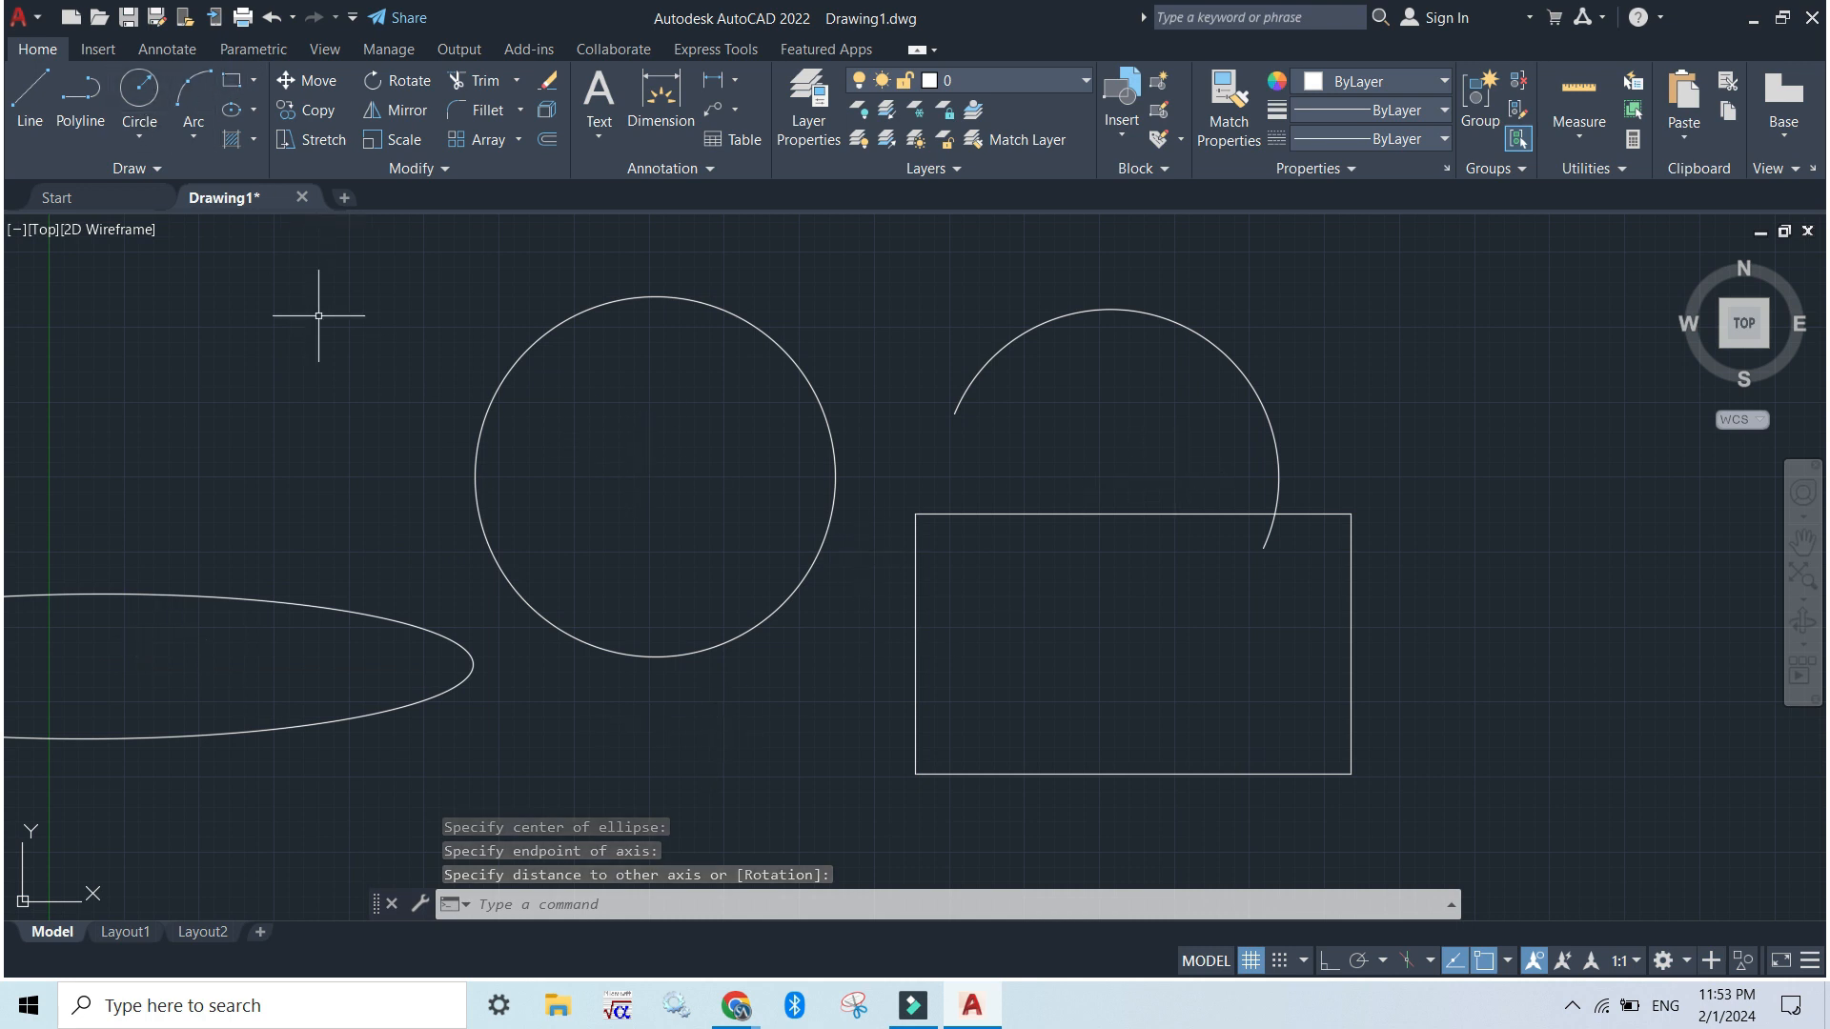
Select the circle, arc, rectangle and ellipse together and erase them all.
click(1559, 774)
click(395, 314)
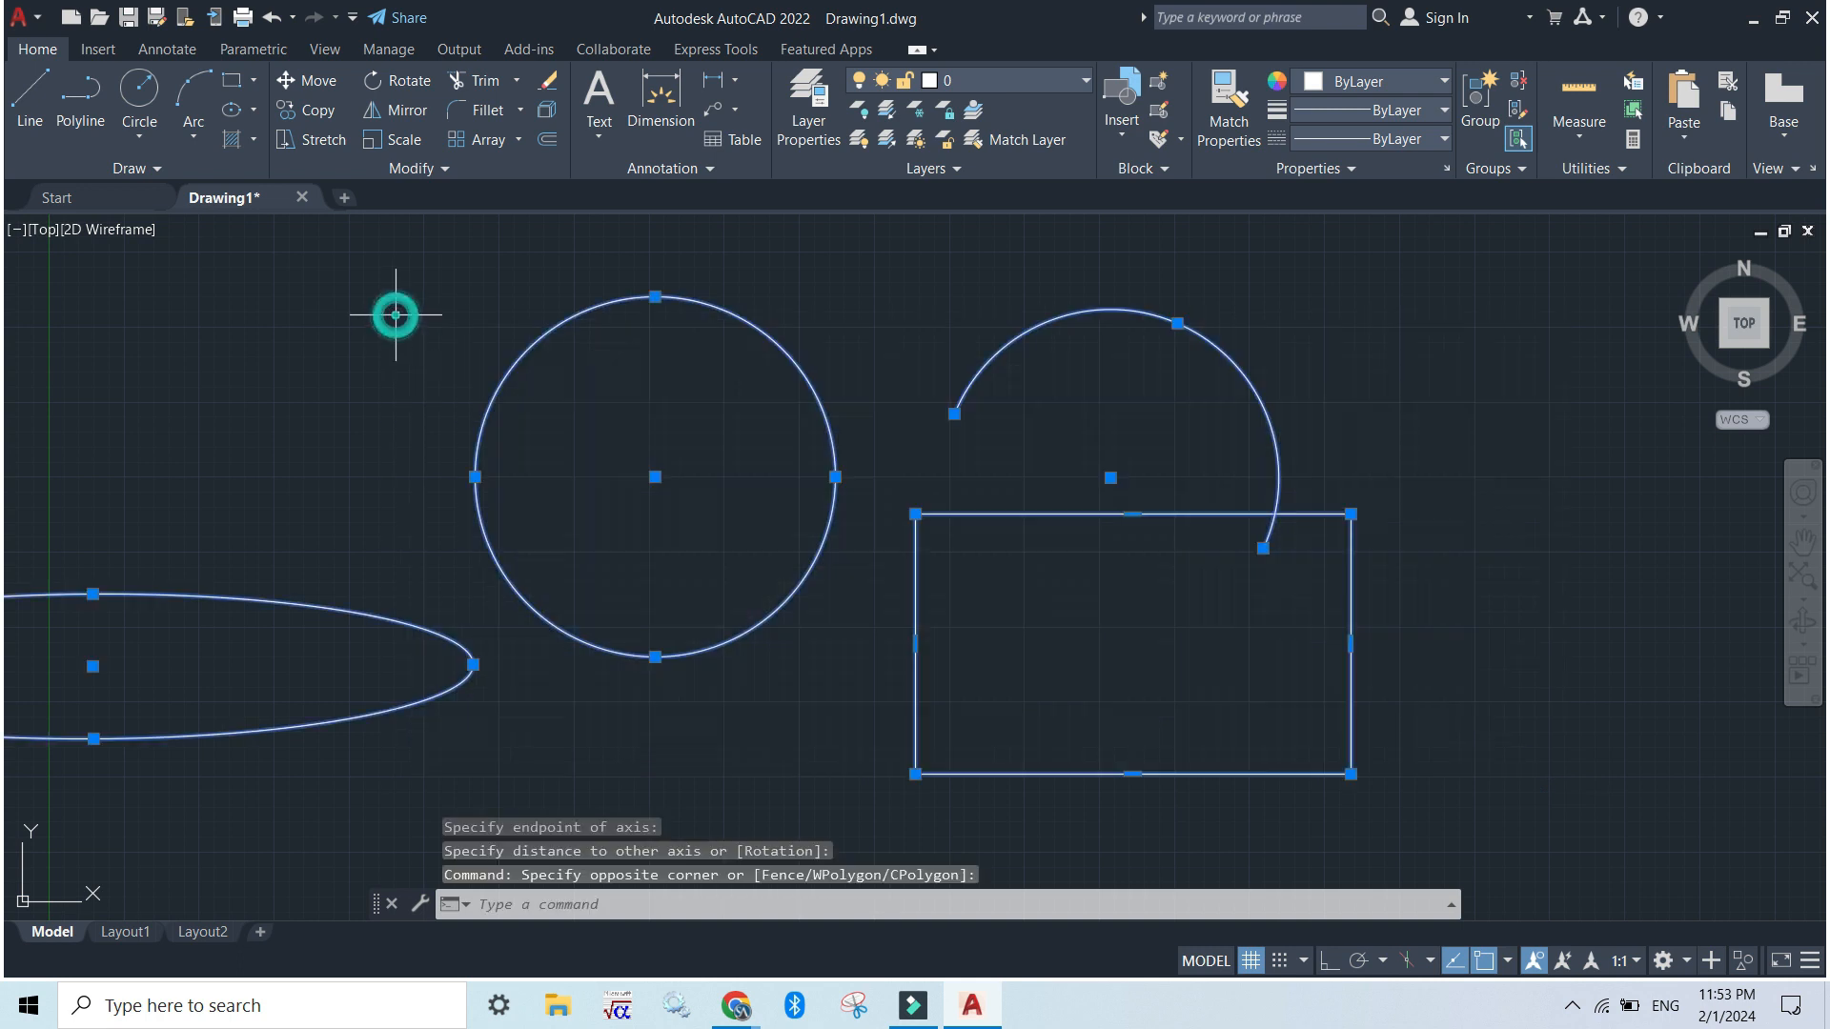
key(Delete)
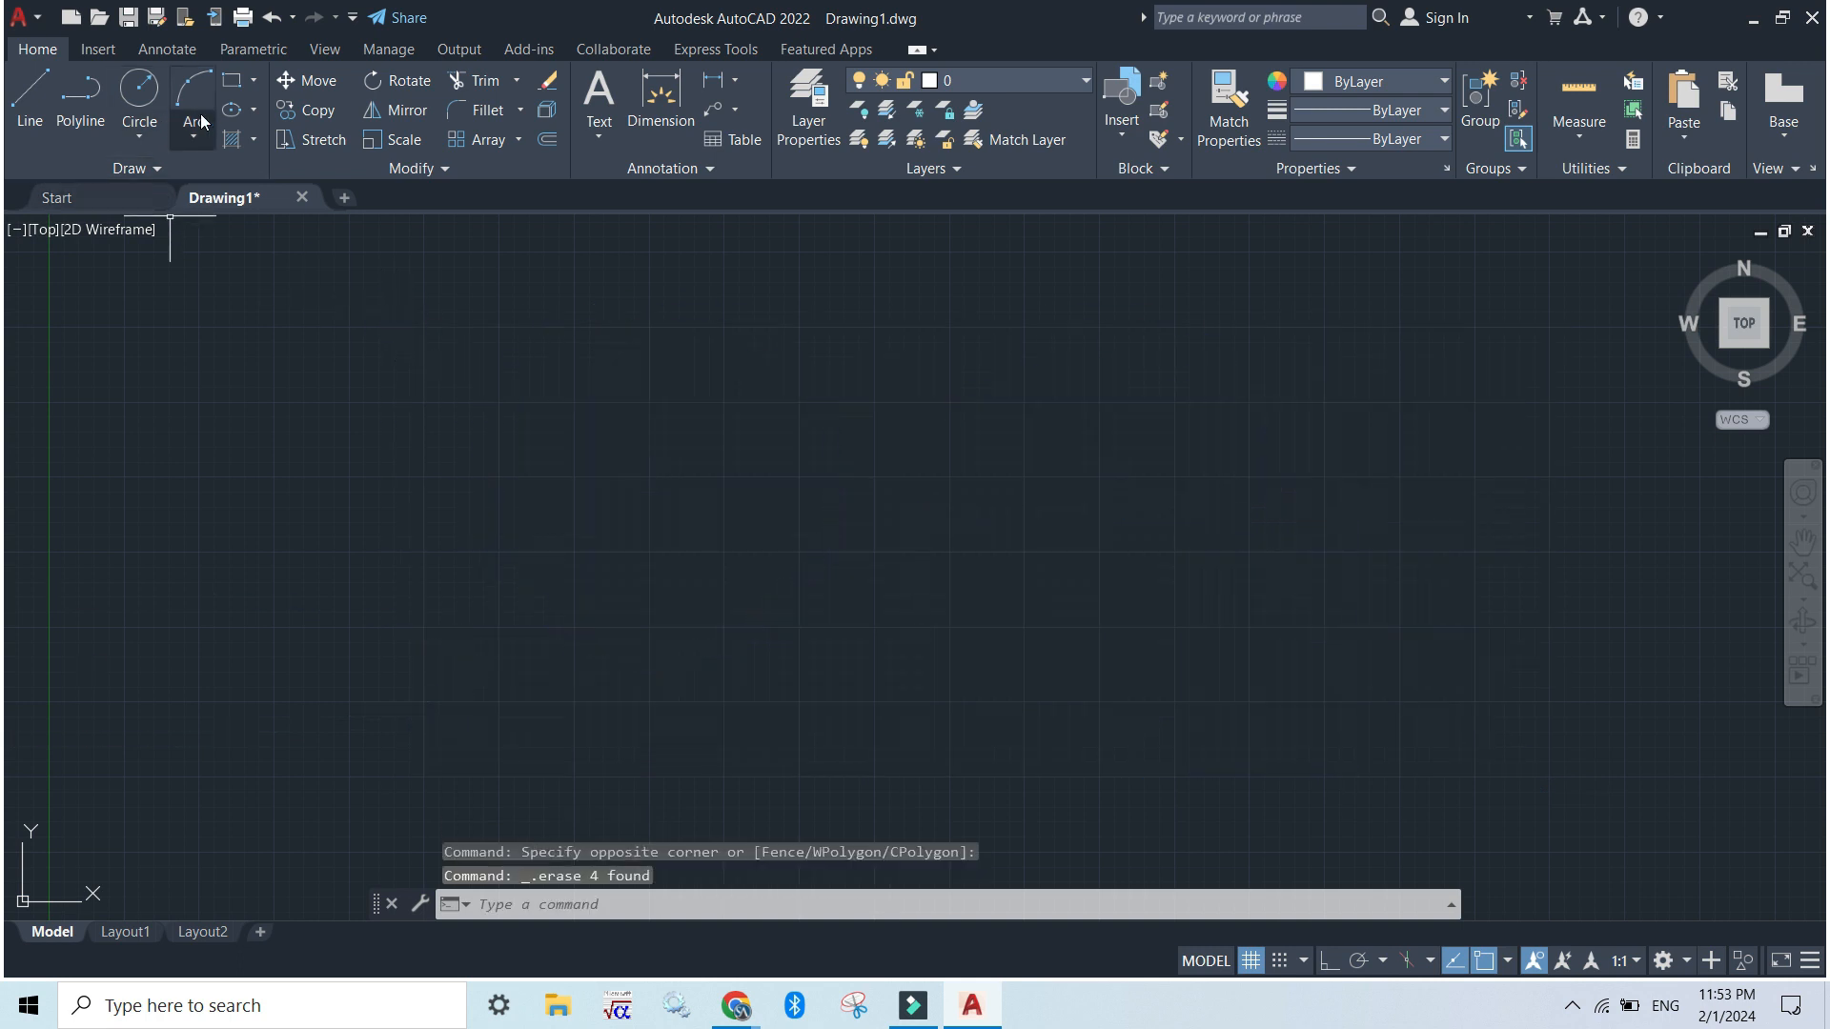
Draw a large flat horizontal ellipse by its center, axis endpoint and other-axis distance in the empty drawing.
click(230, 109)
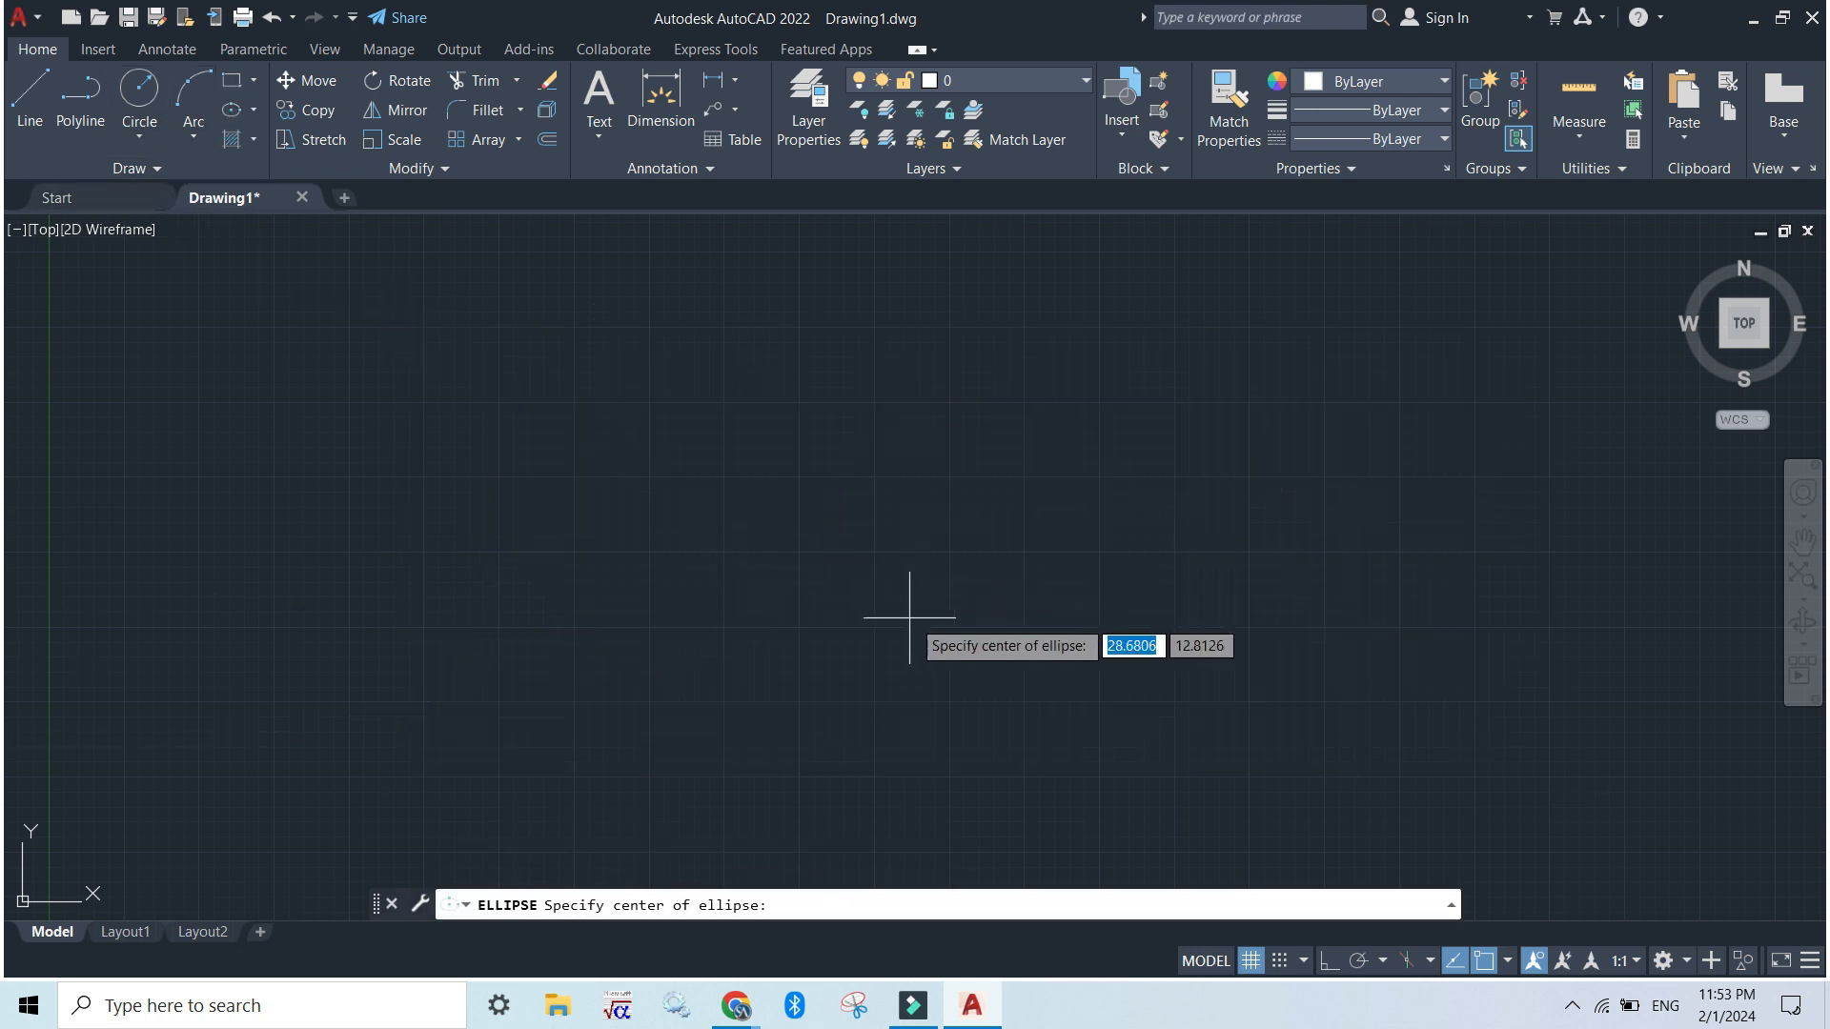
click(555, 527)
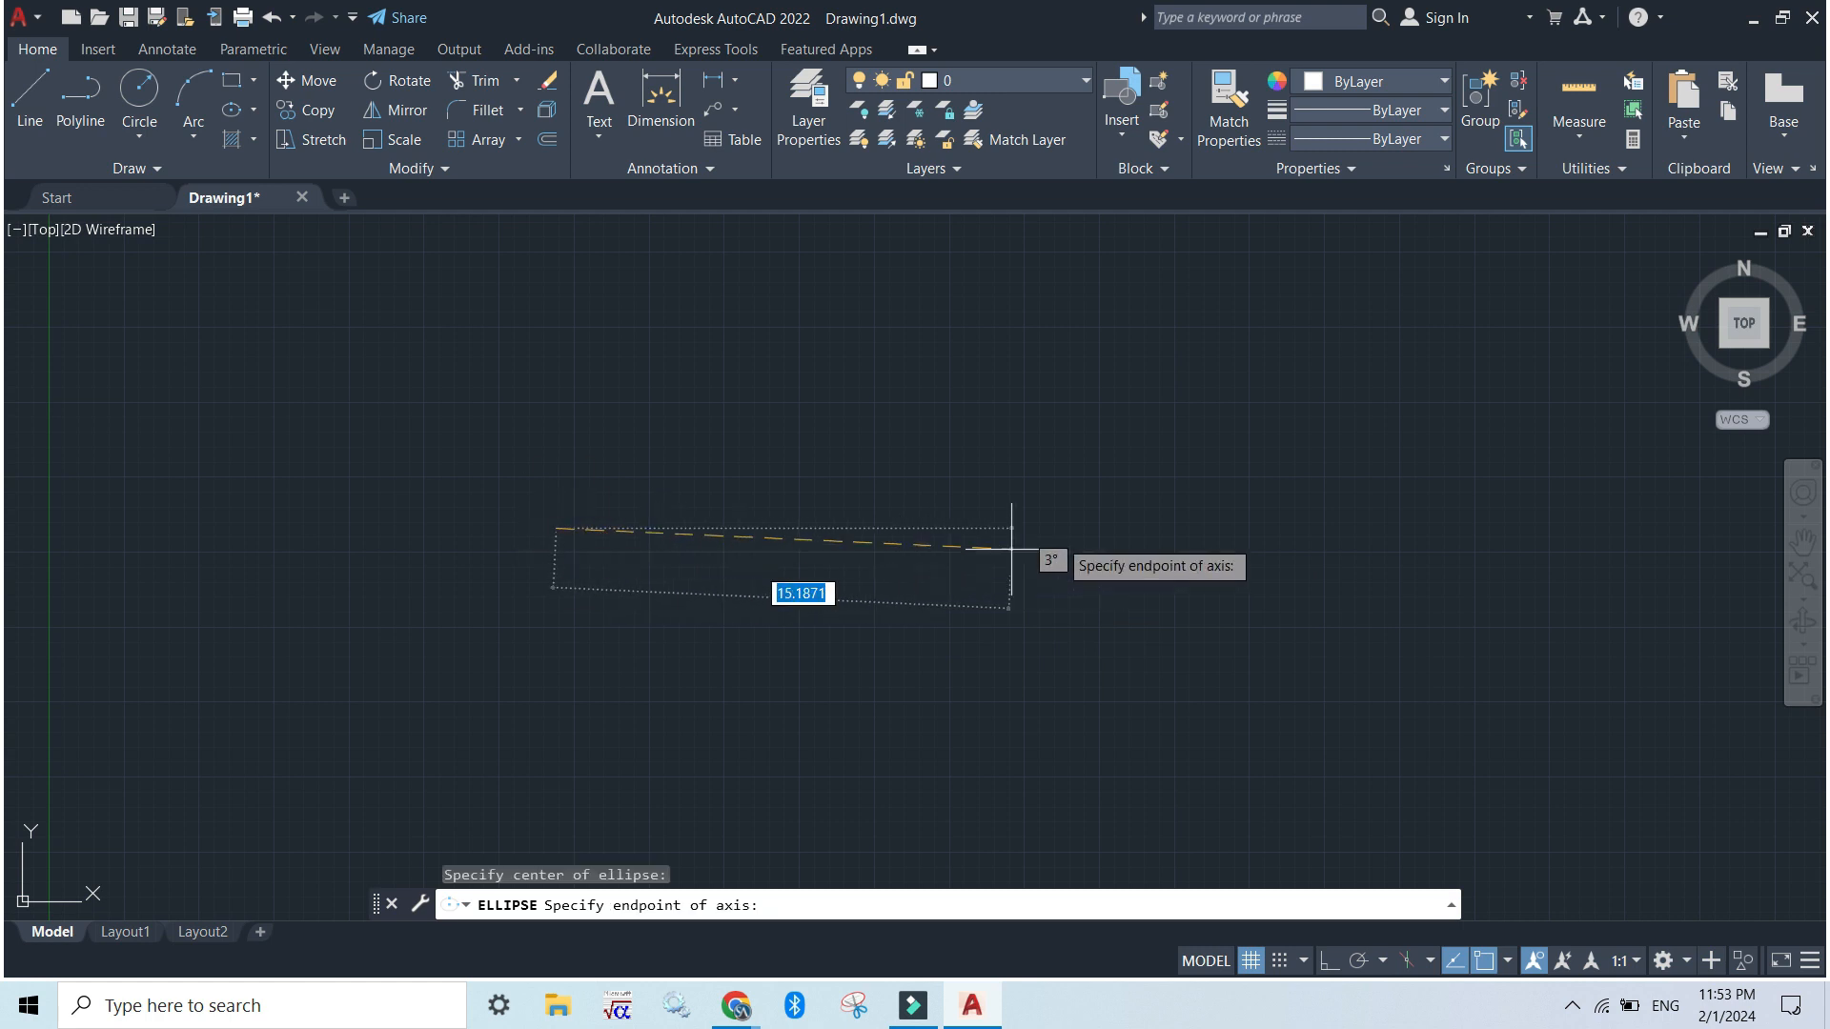
click(1079, 527)
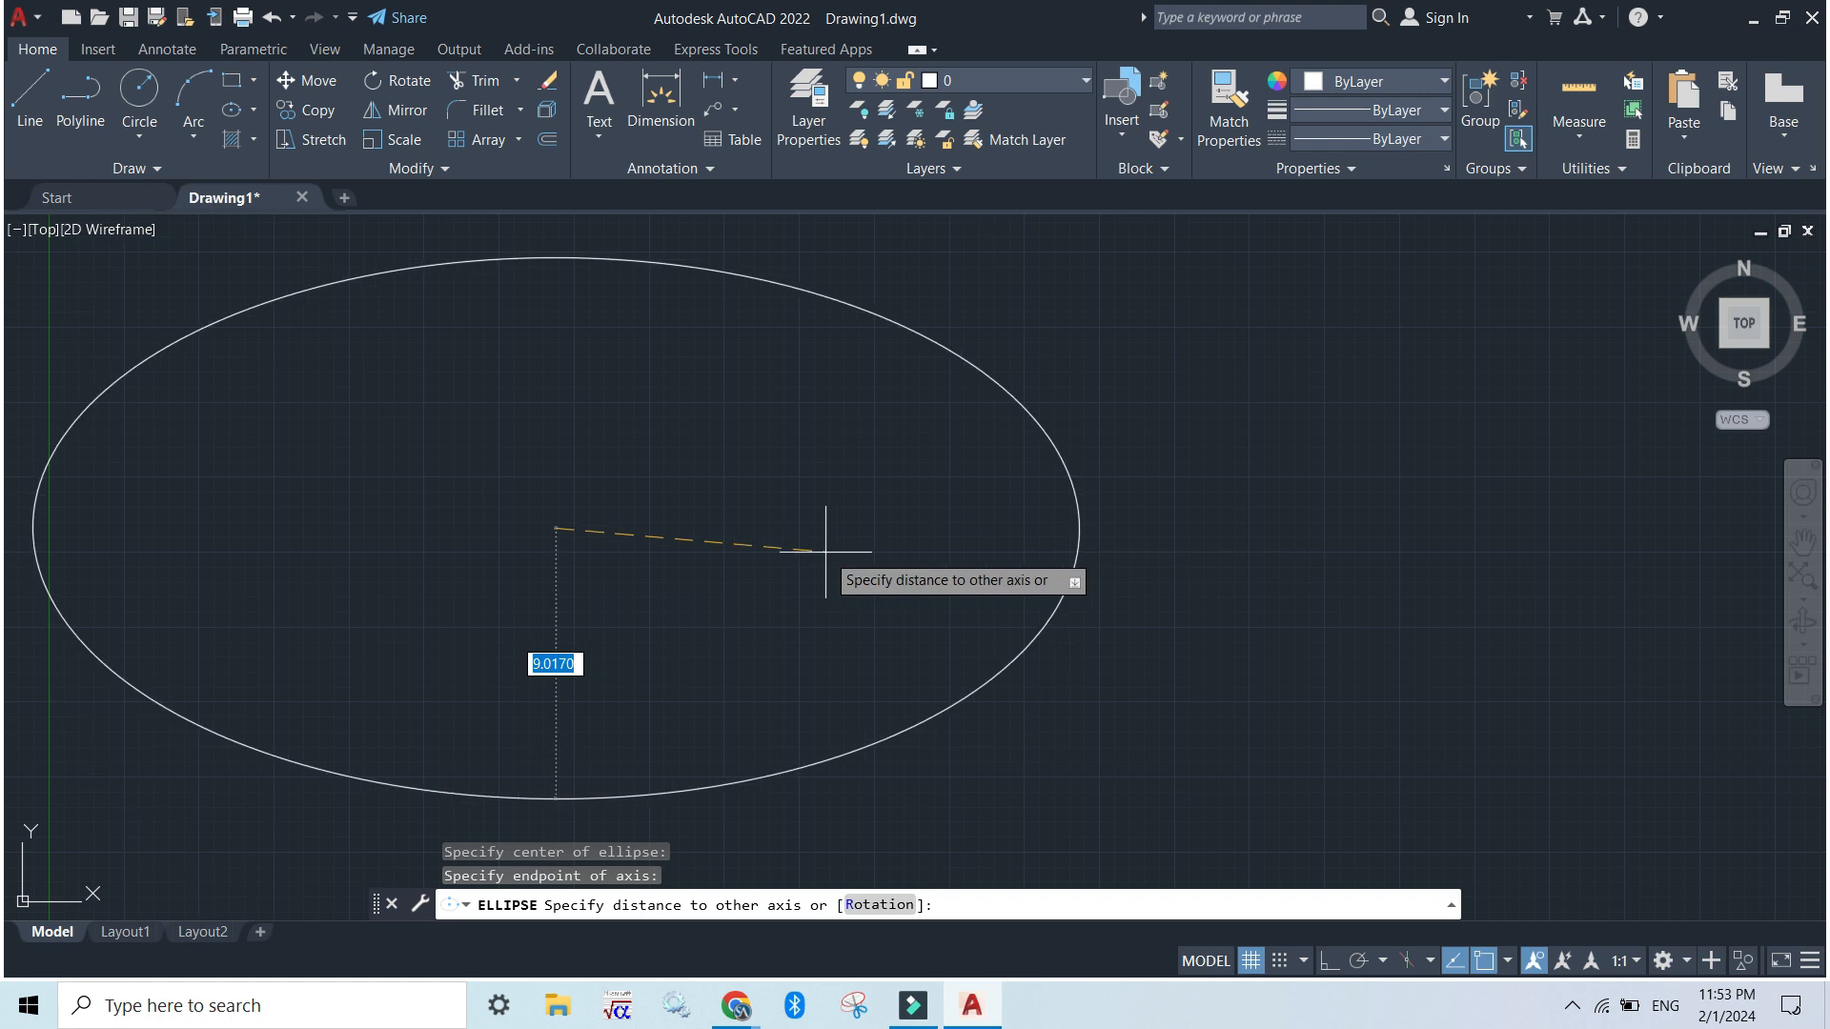
click(558, 635)
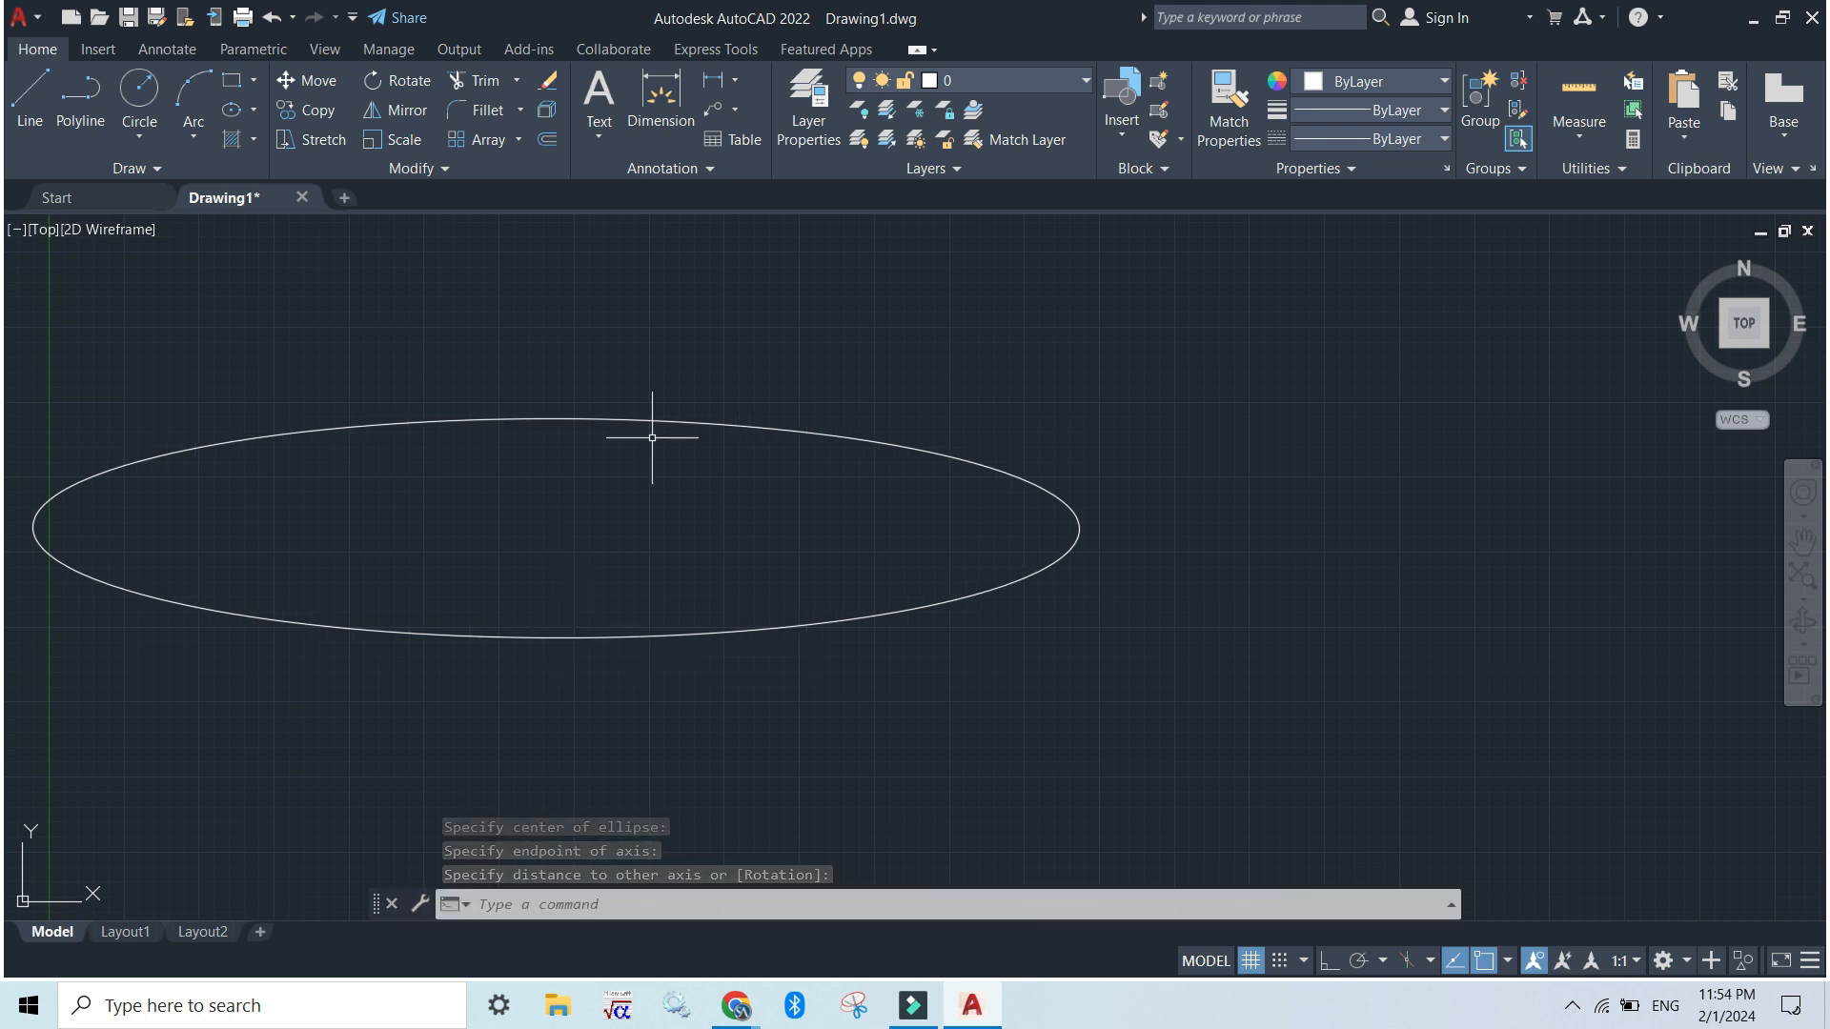
Turn the grid off and hatch the inside of the ellipse, trying the ANGLE, ANSI31, ANSI32 and SOLID patterns.
key(F7)
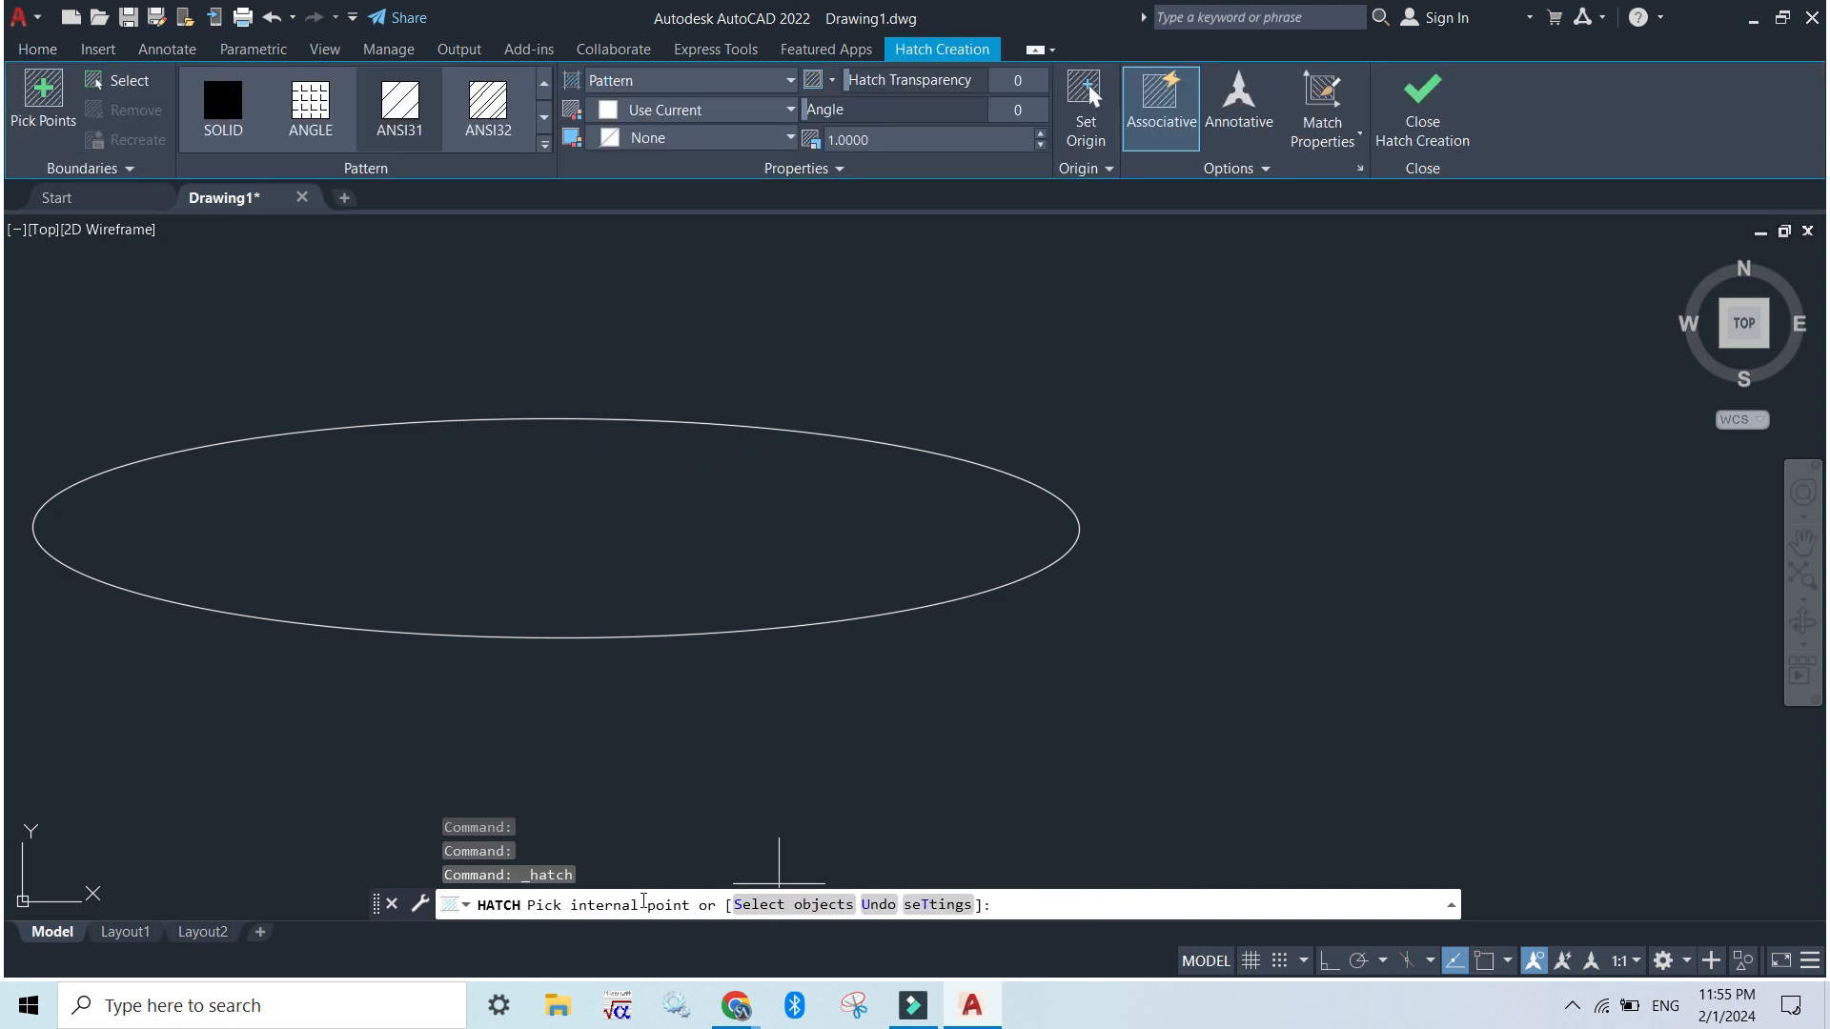
click(560, 524)
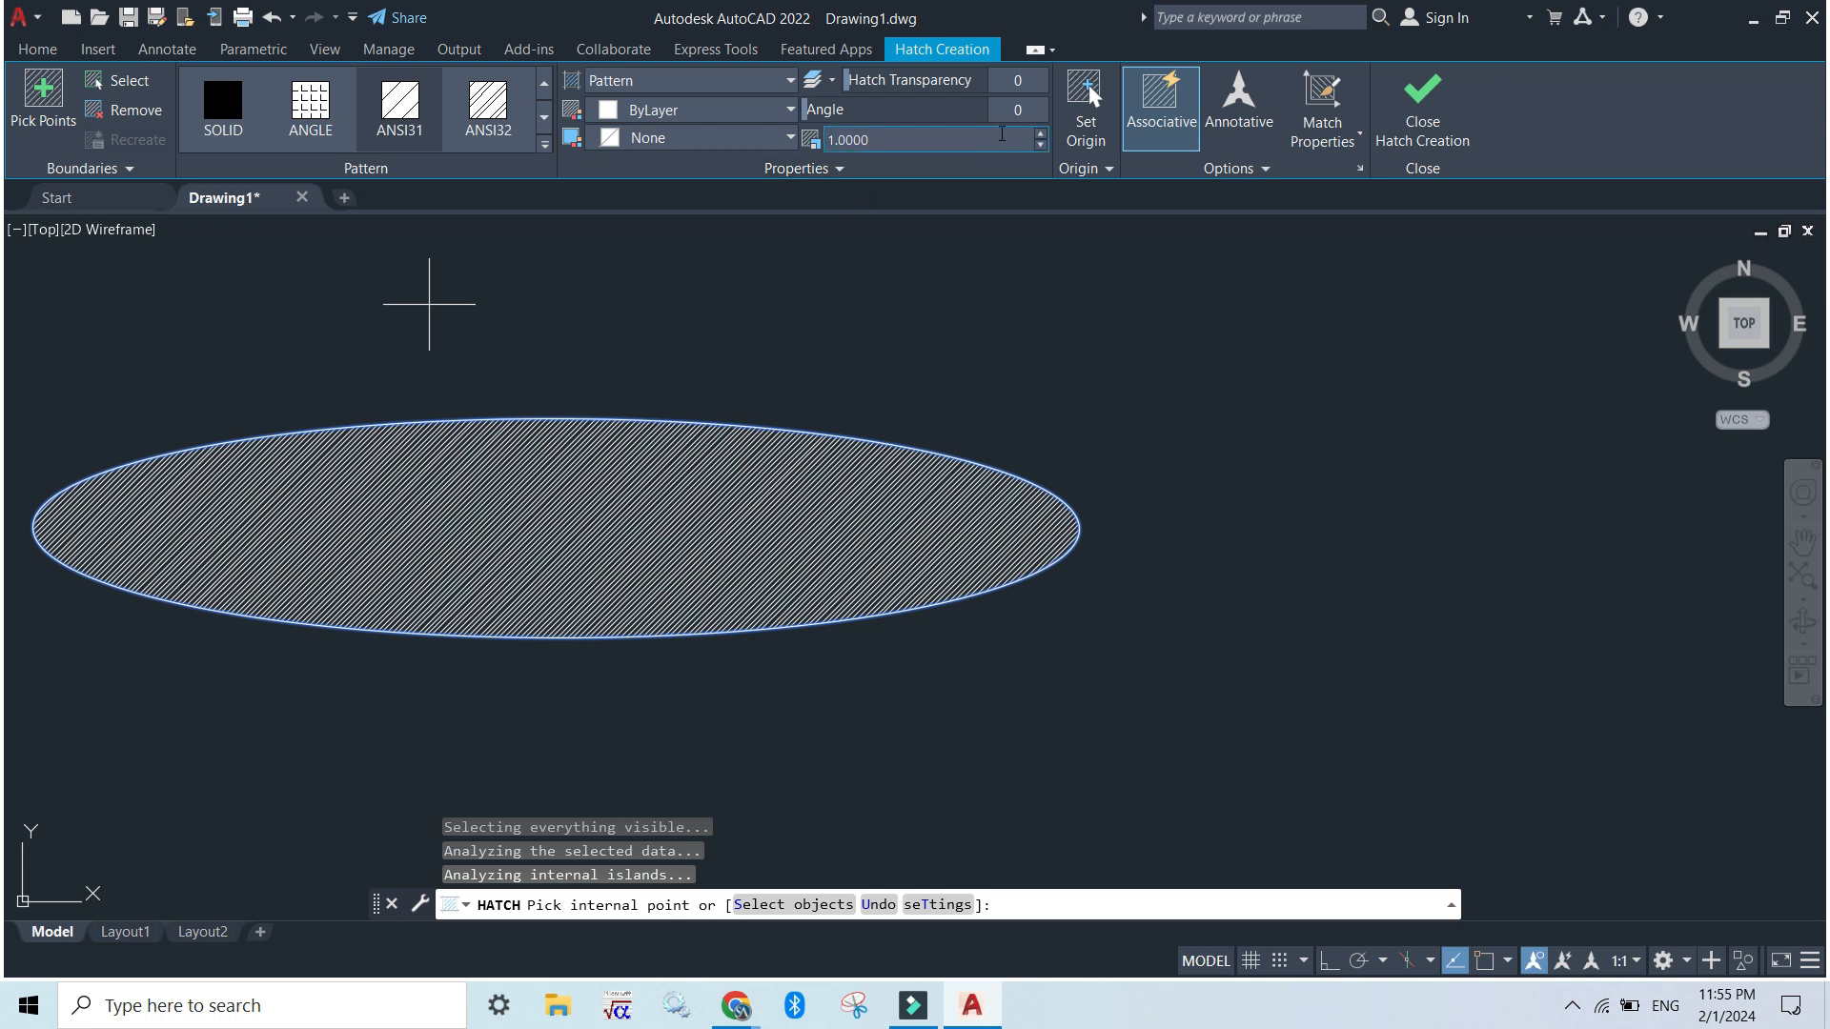
click(295, 130)
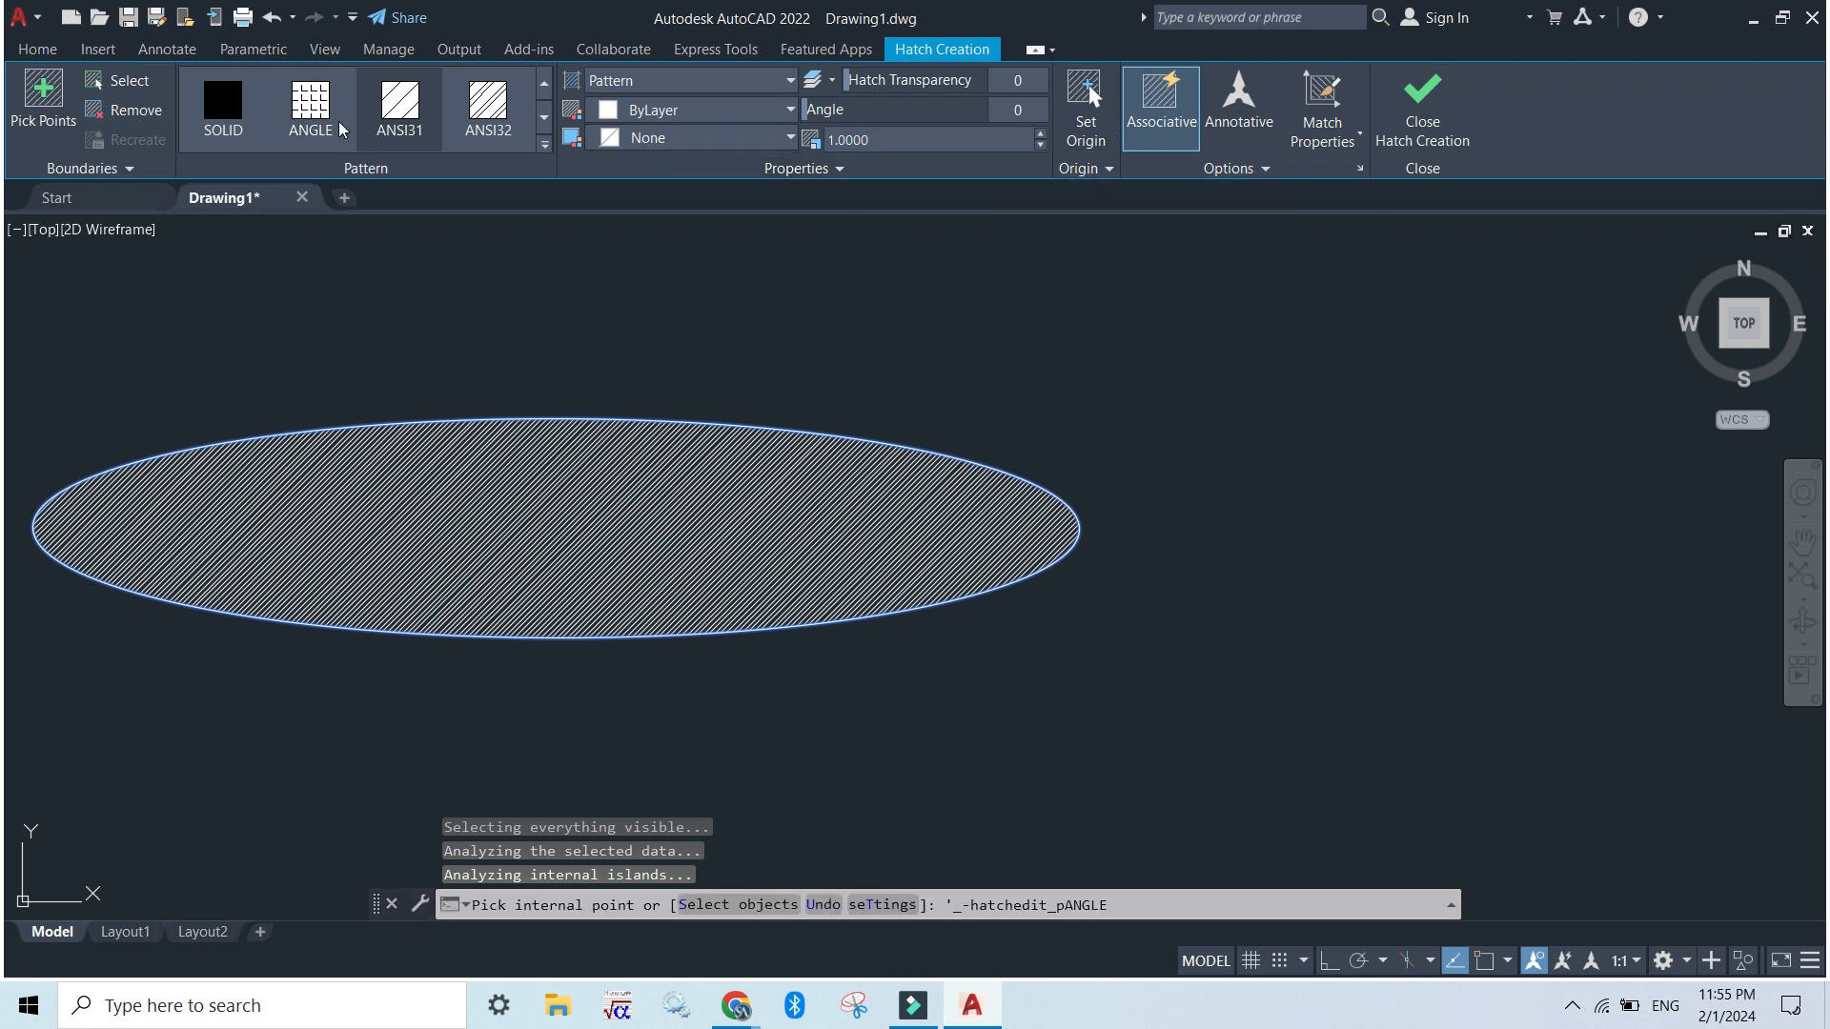
click(400, 109)
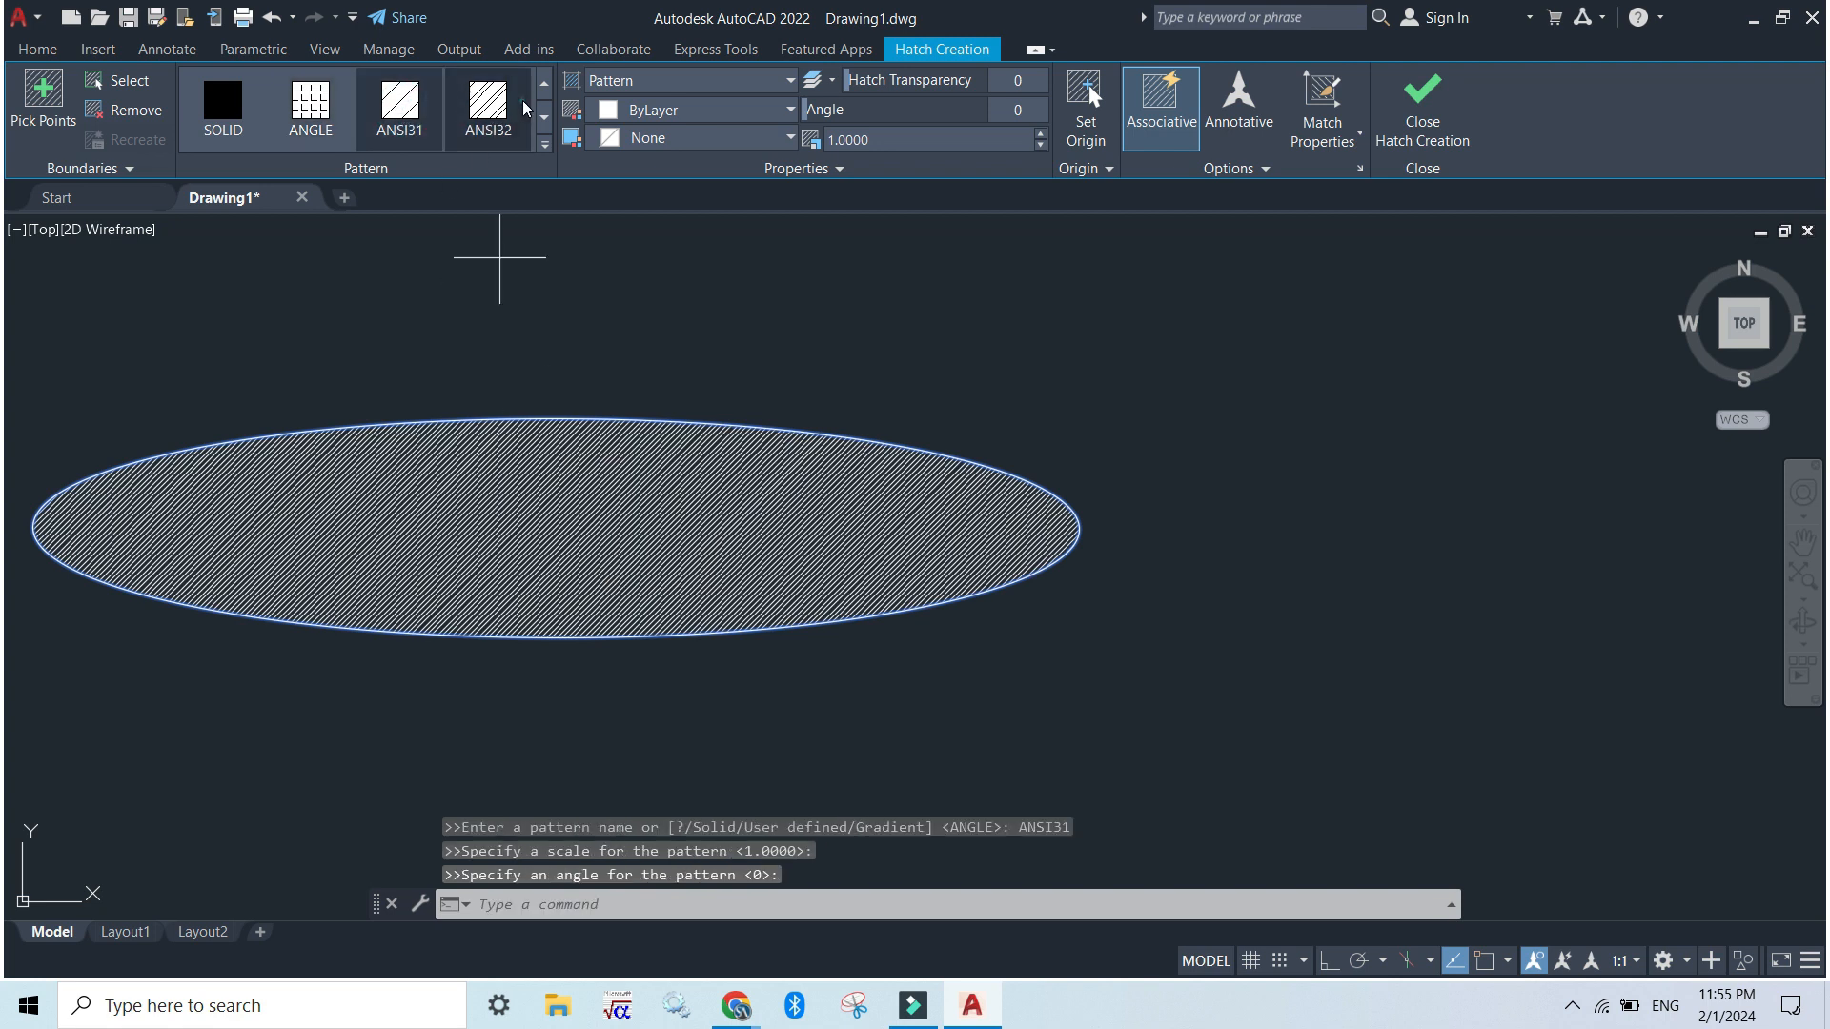
click(487, 107)
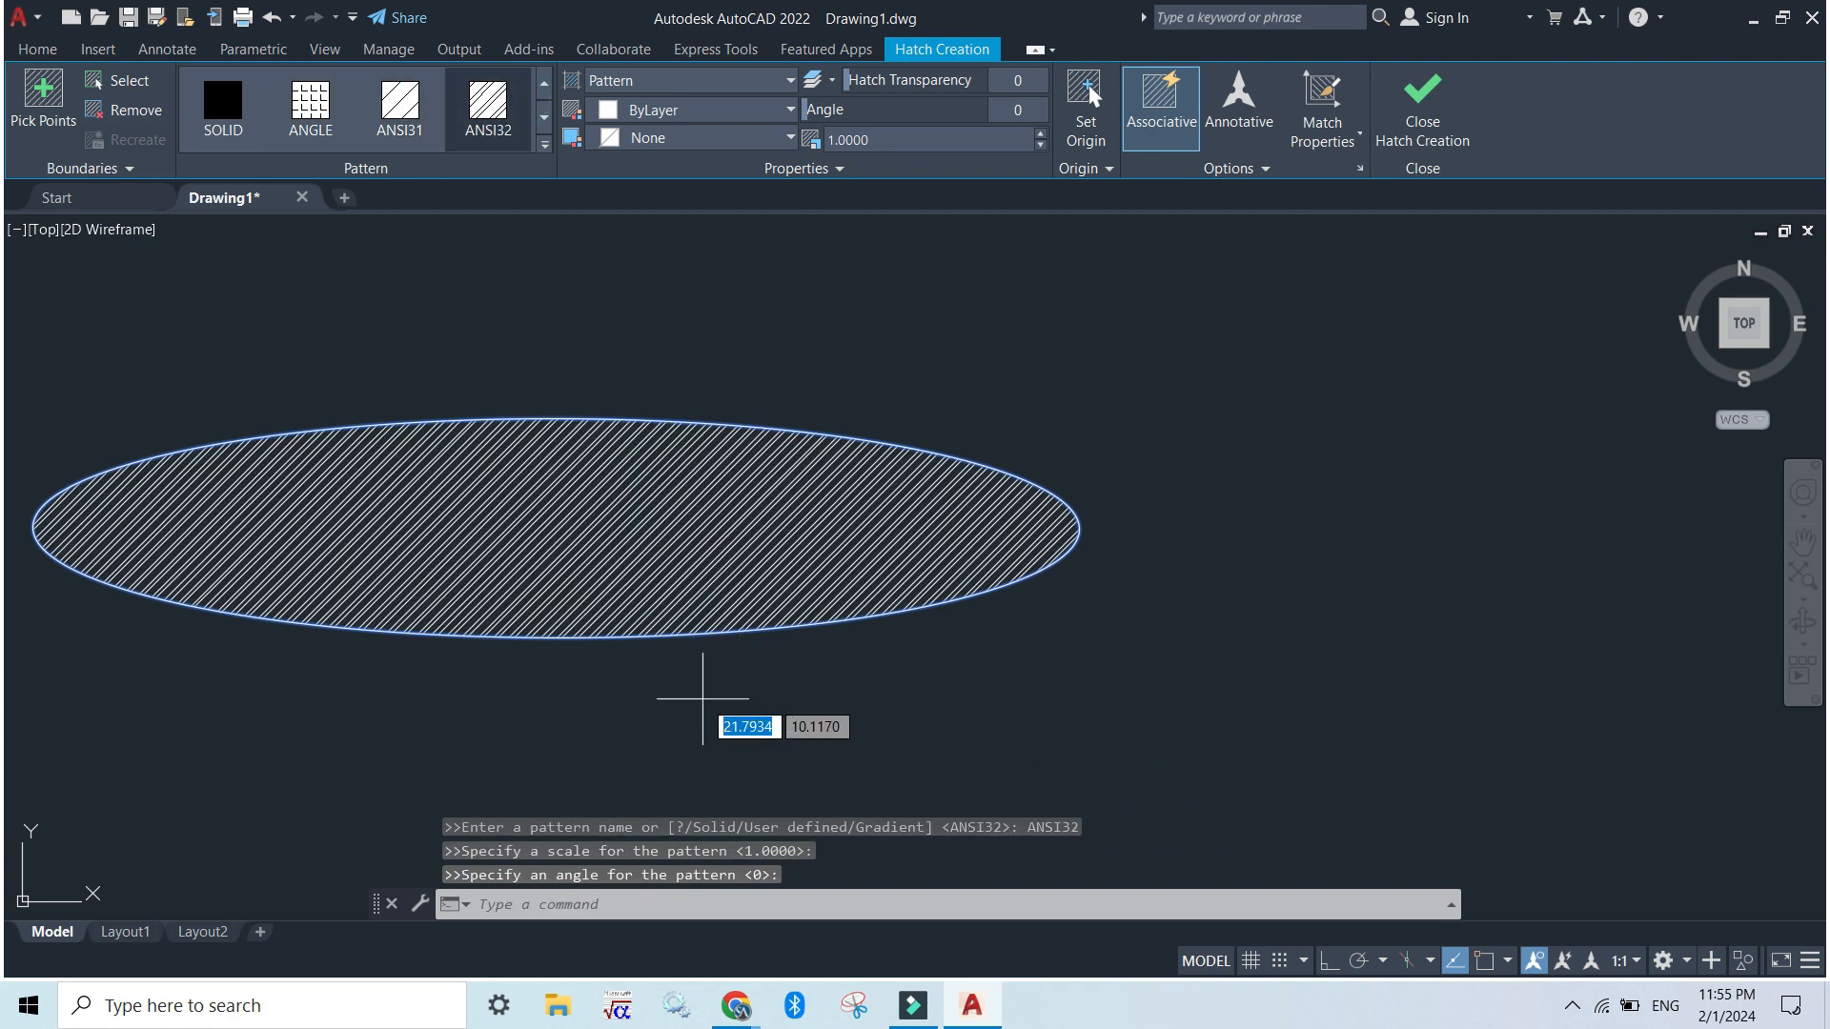
click(223, 103)
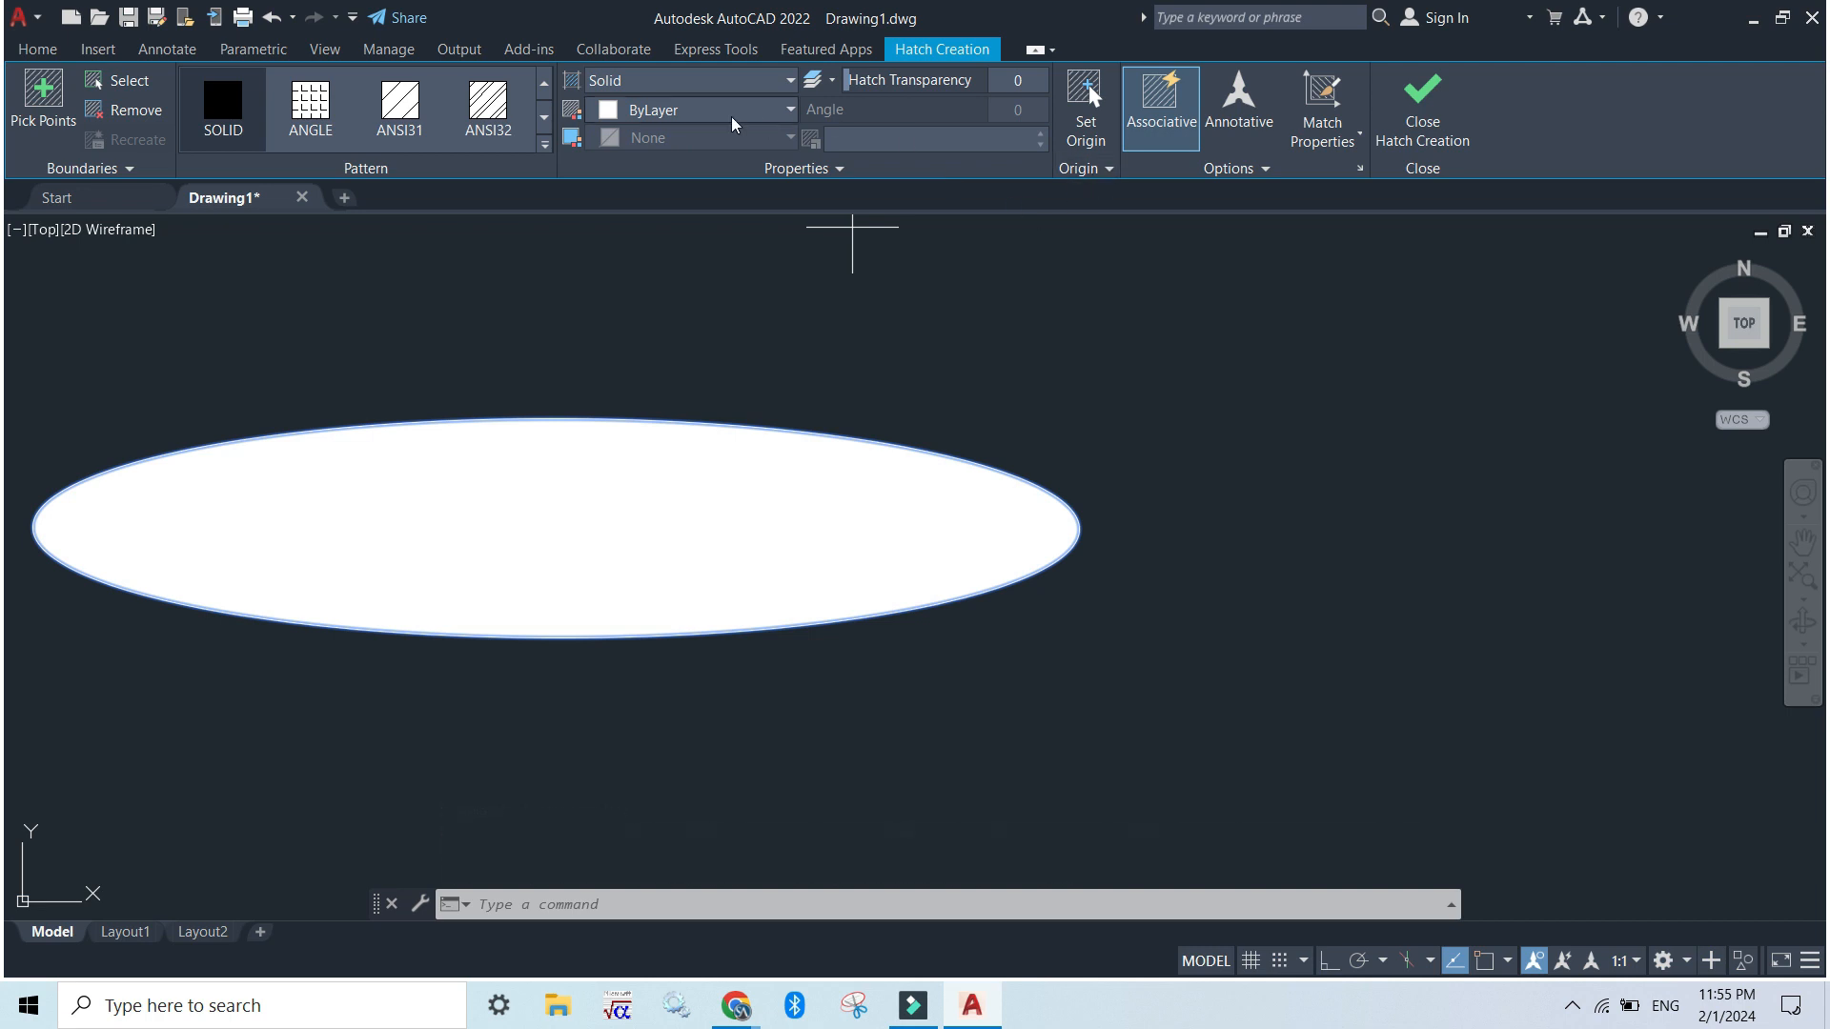
Try the Gradient hatch type on the ellipse, switch it to User defined, and choose the ZIGZAG pattern.
click(691, 83)
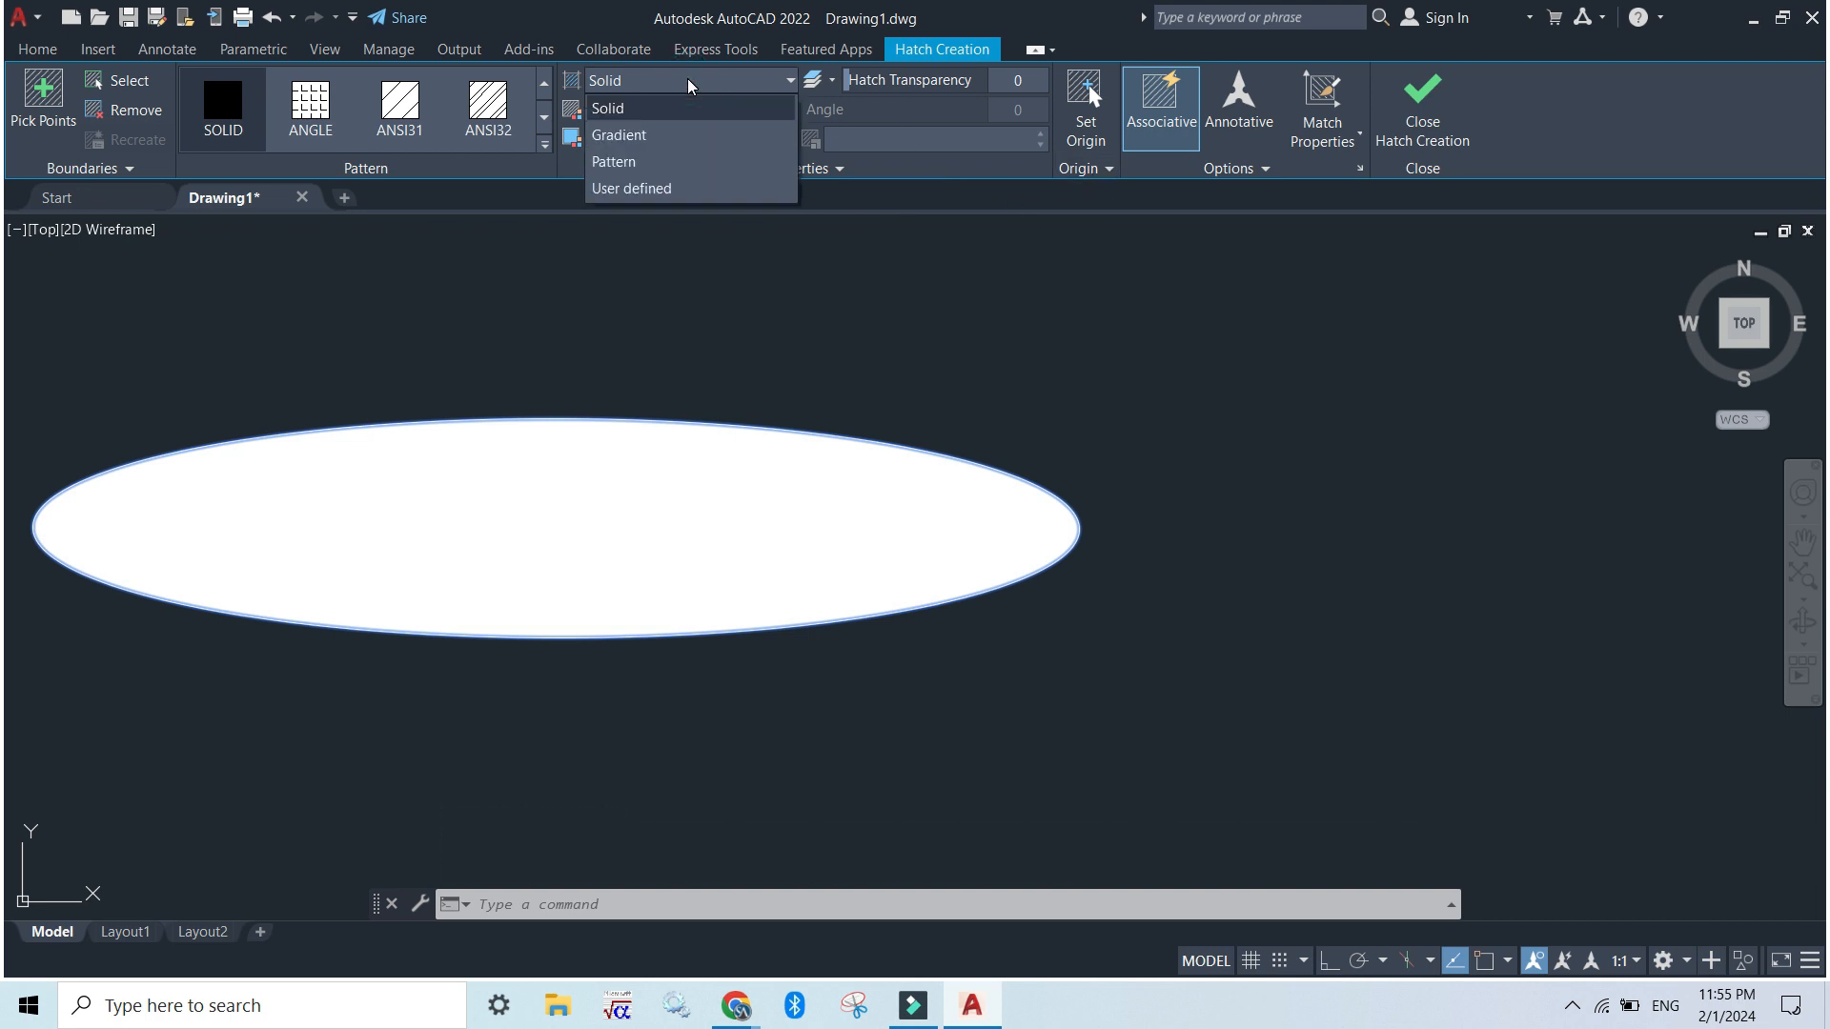
click(617, 136)
click(664, 80)
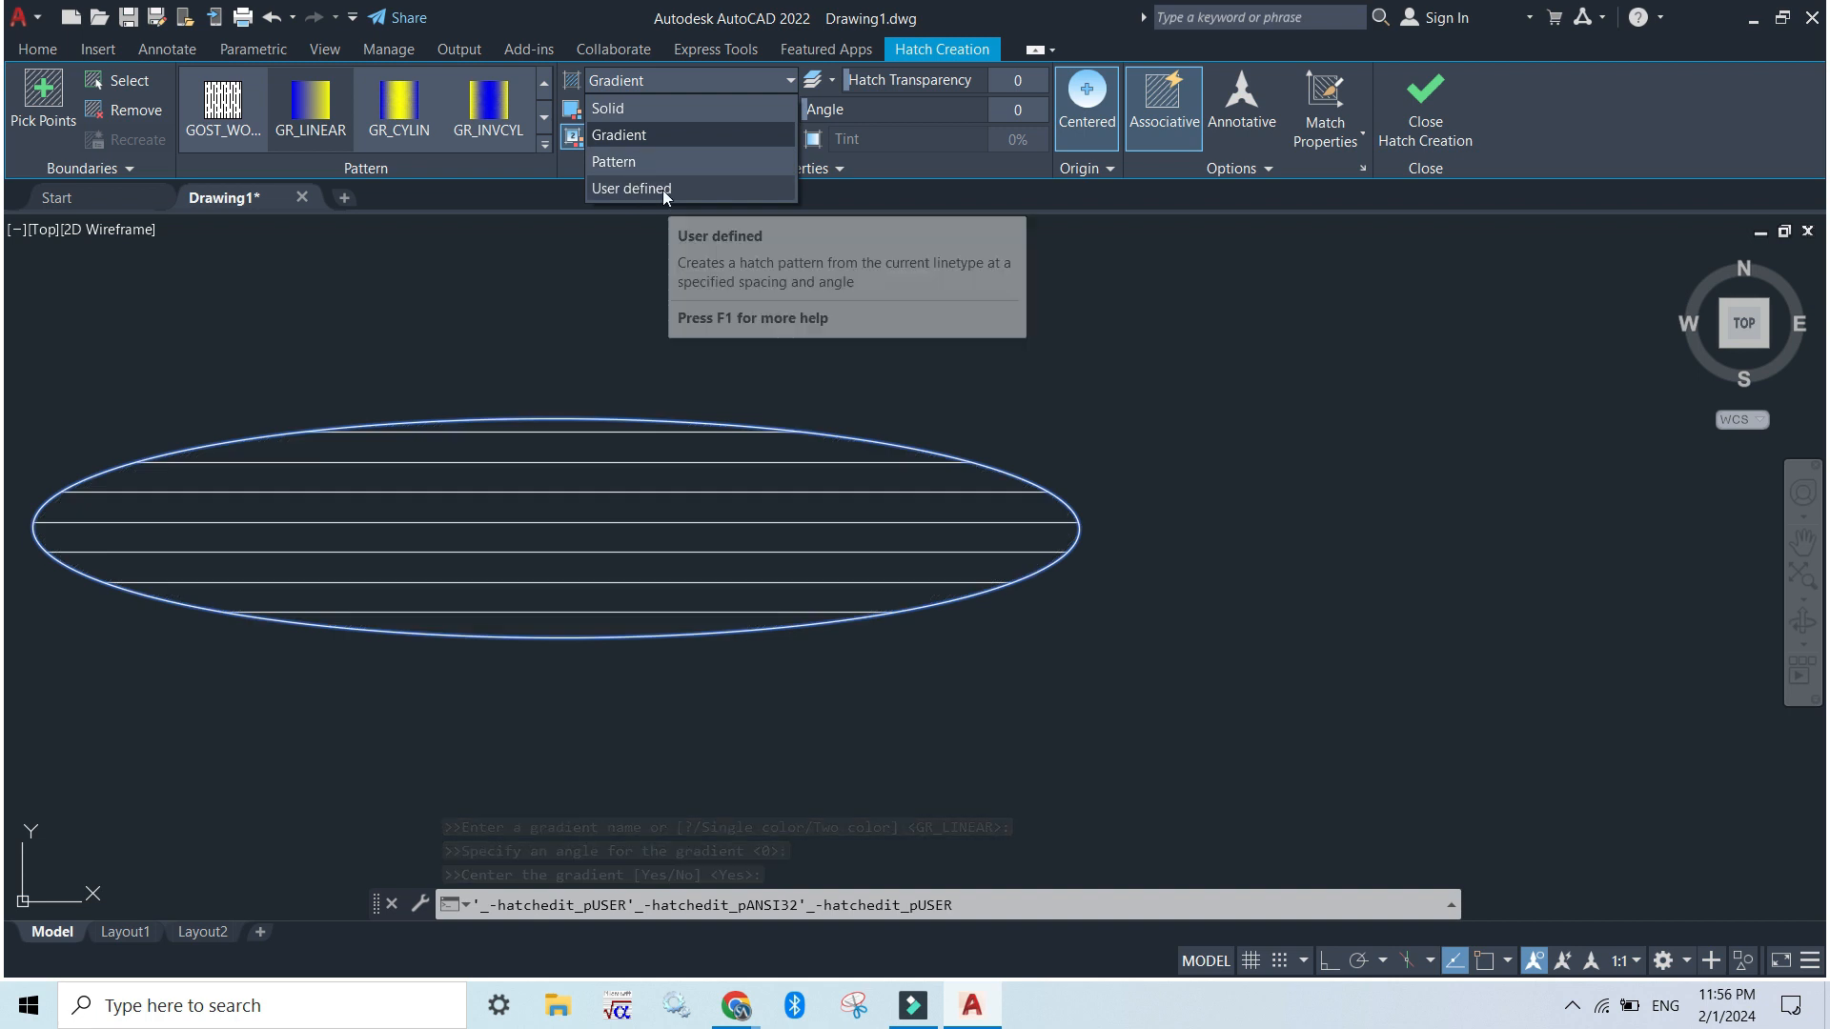
click(664, 188)
click(674, 335)
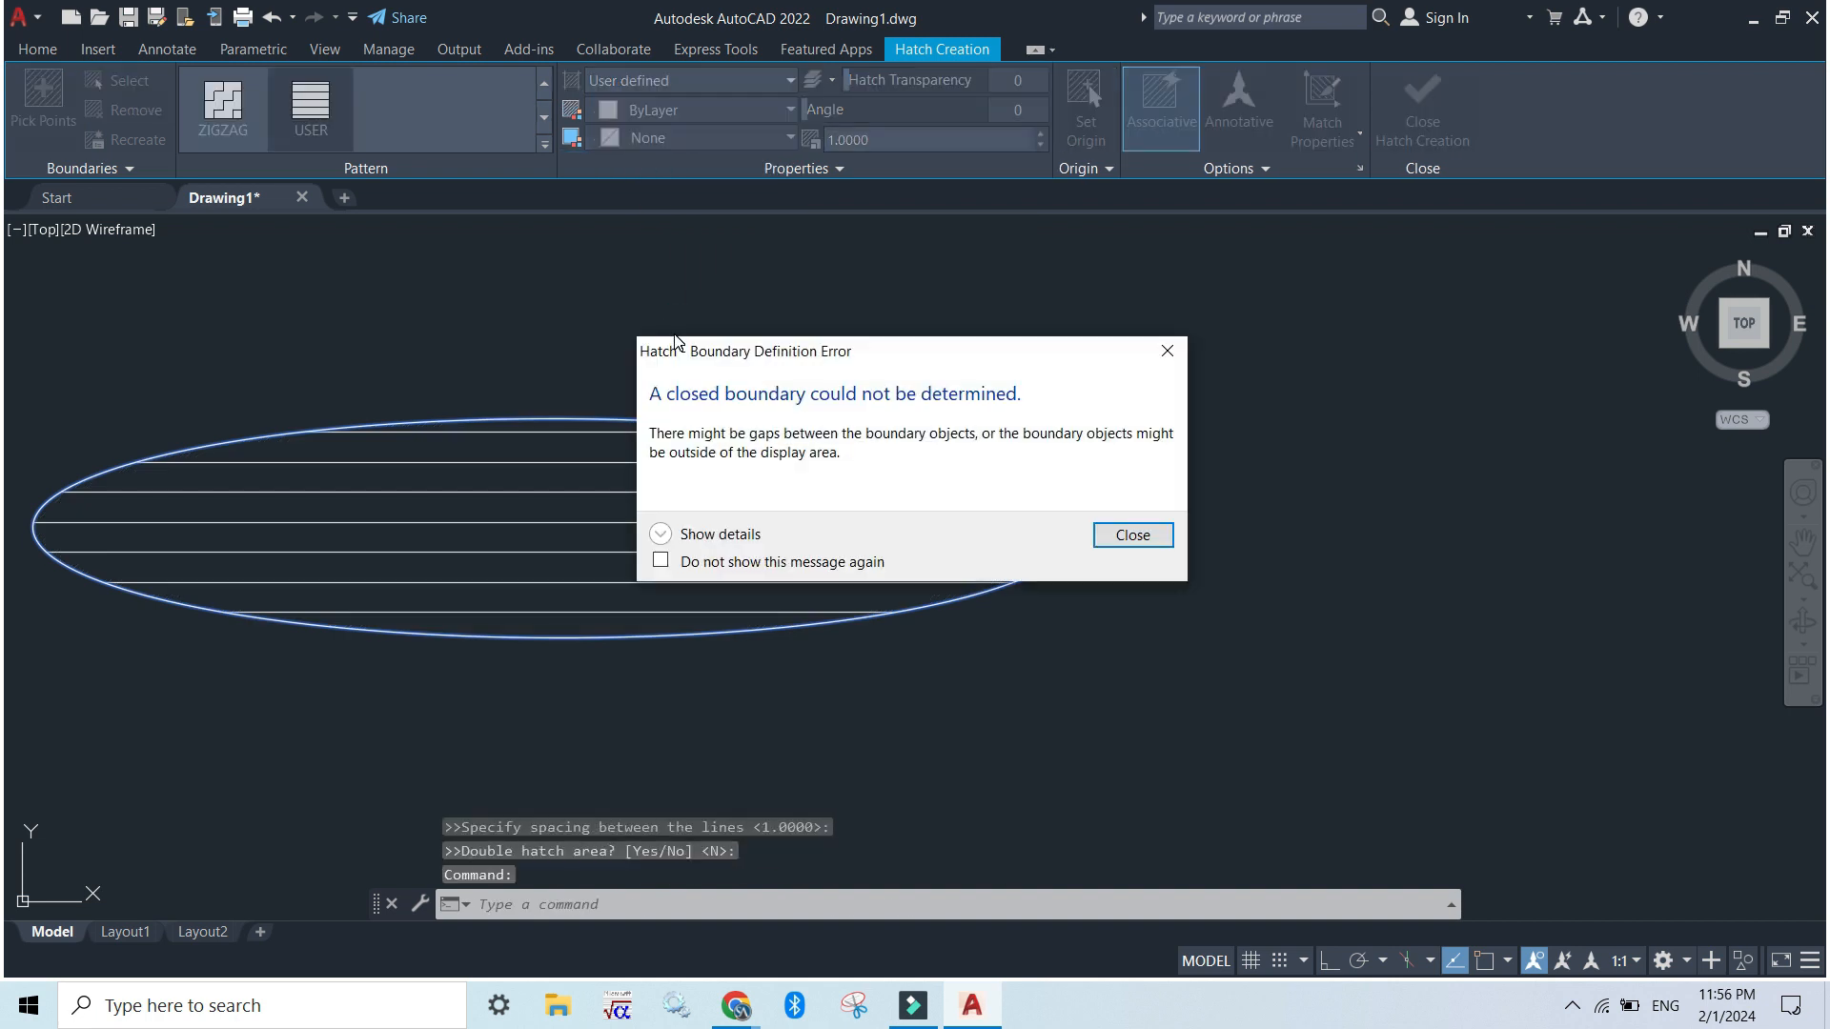
click(1167, 351)
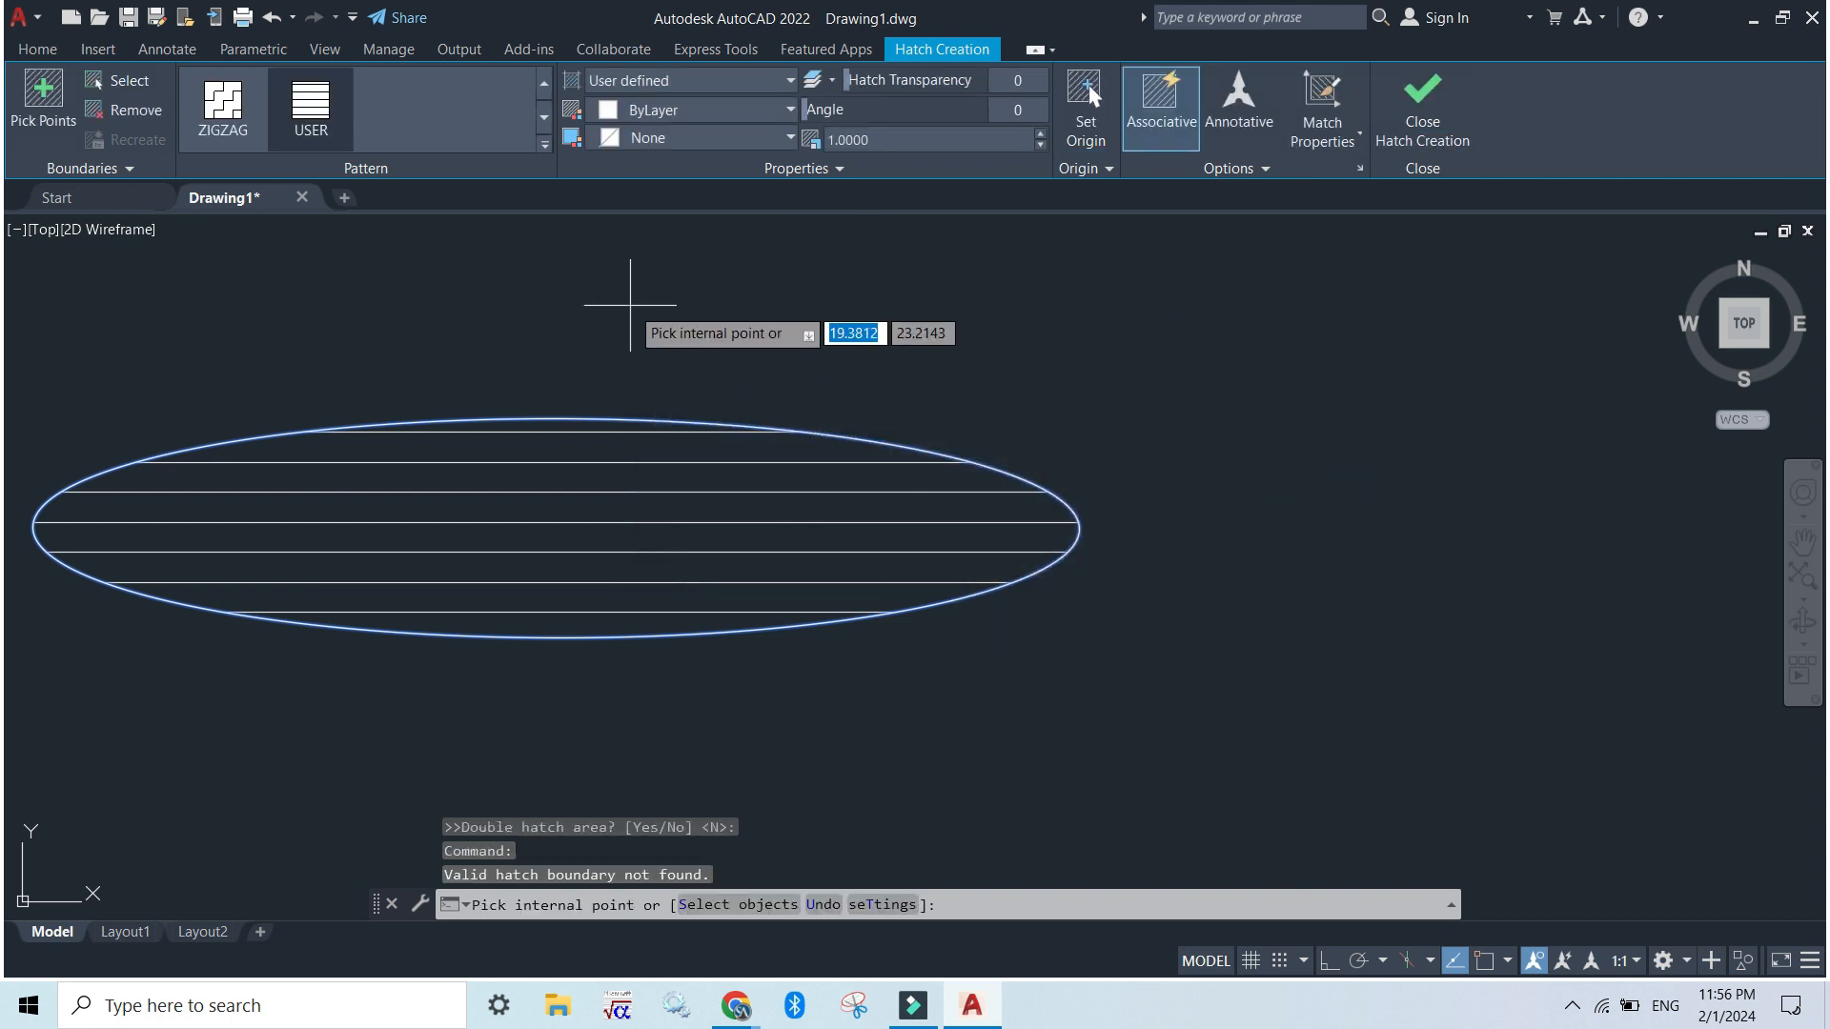
click(223, 105)
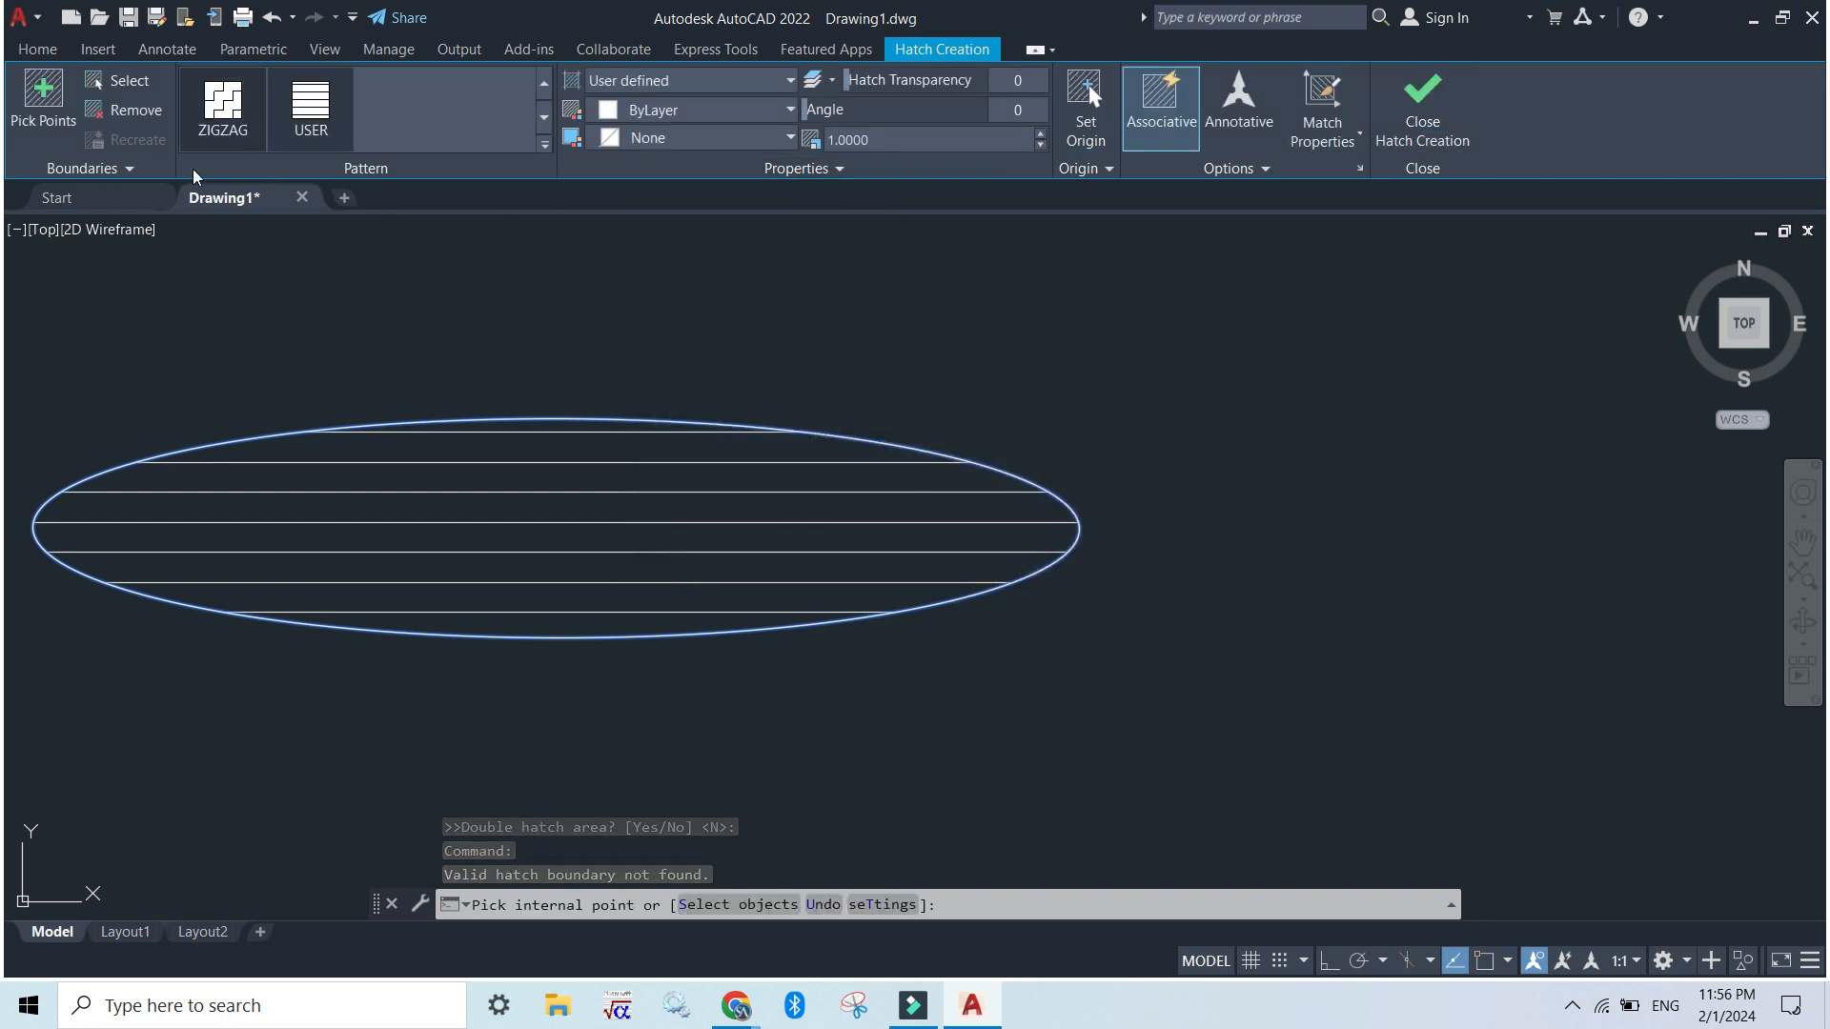
click(42, 53)
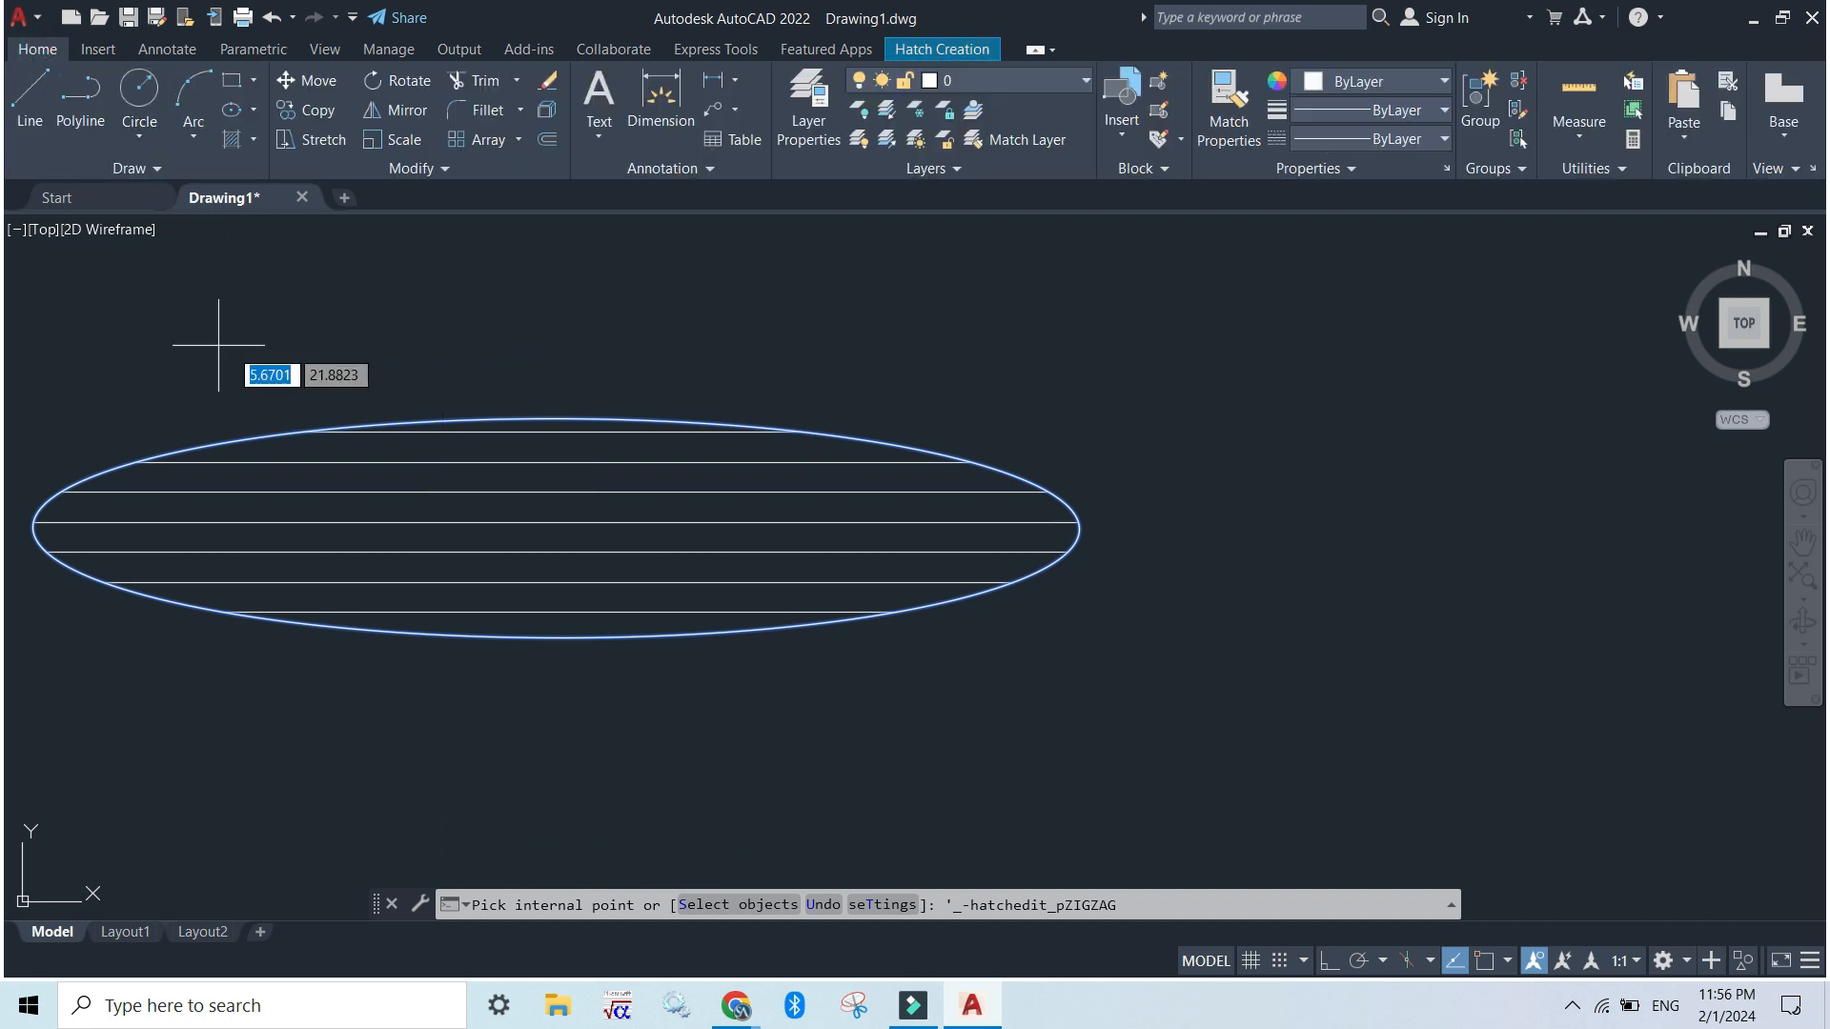